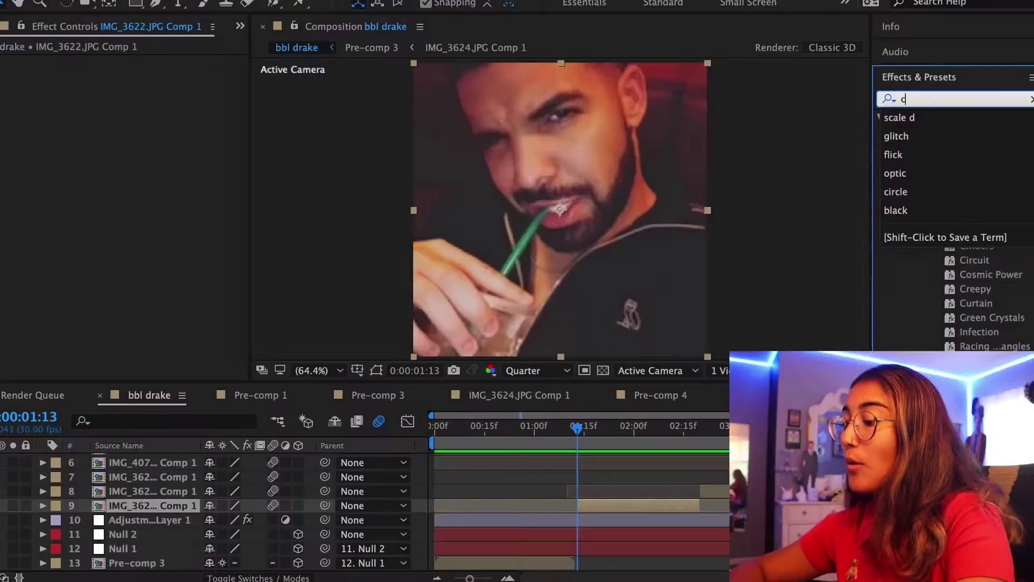
Step: Apply CC Smear to layer 8 and pull its To point onto the lips, then the eye
text(c smea)
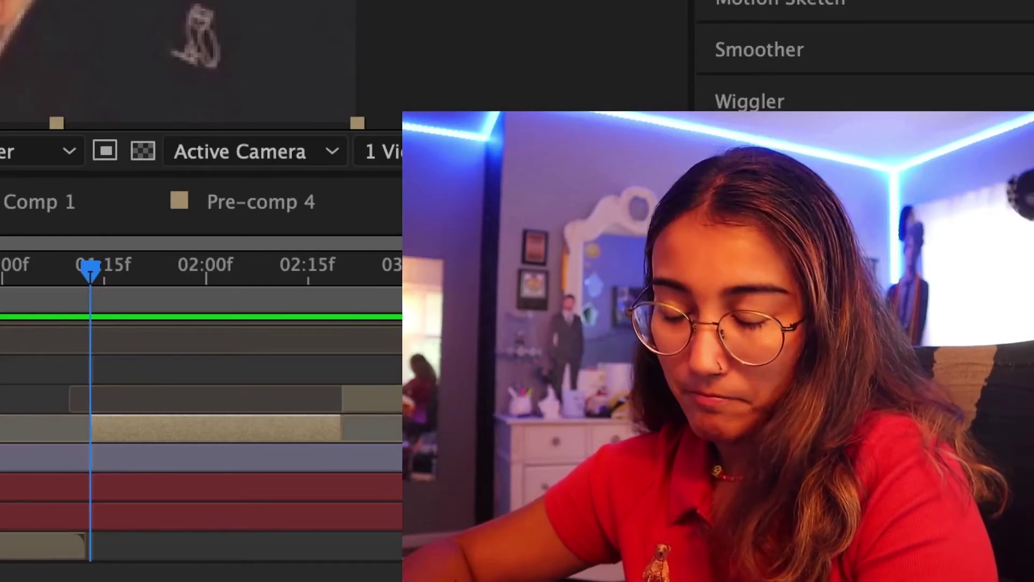
drag(939, 131, 610, 506)
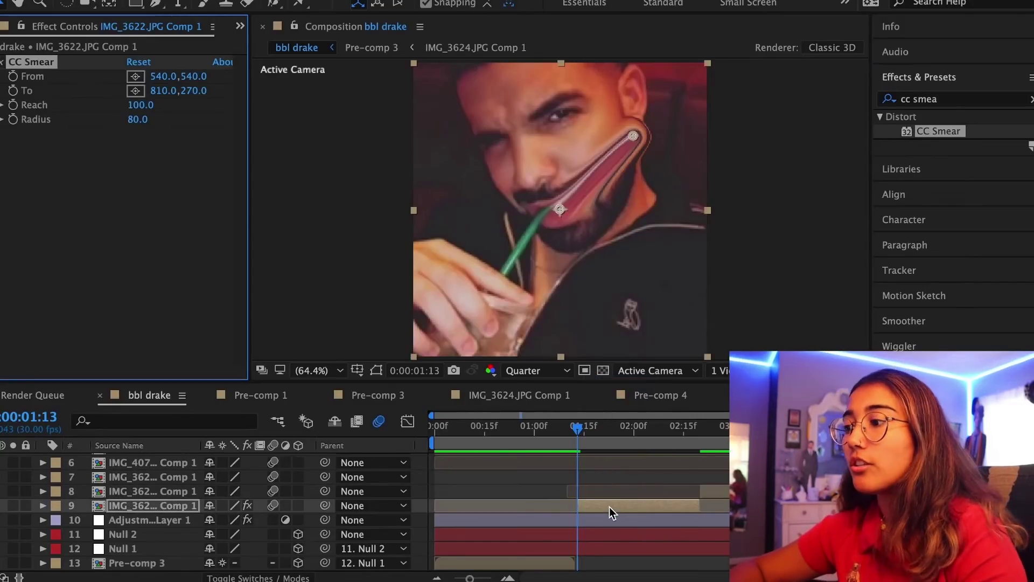
mouse_move(632, 138)
mouse_down()
mouse_move(560, 210)
mouse_move(540, 195)
mouse_up()
drag(500, 153, 486, 148)
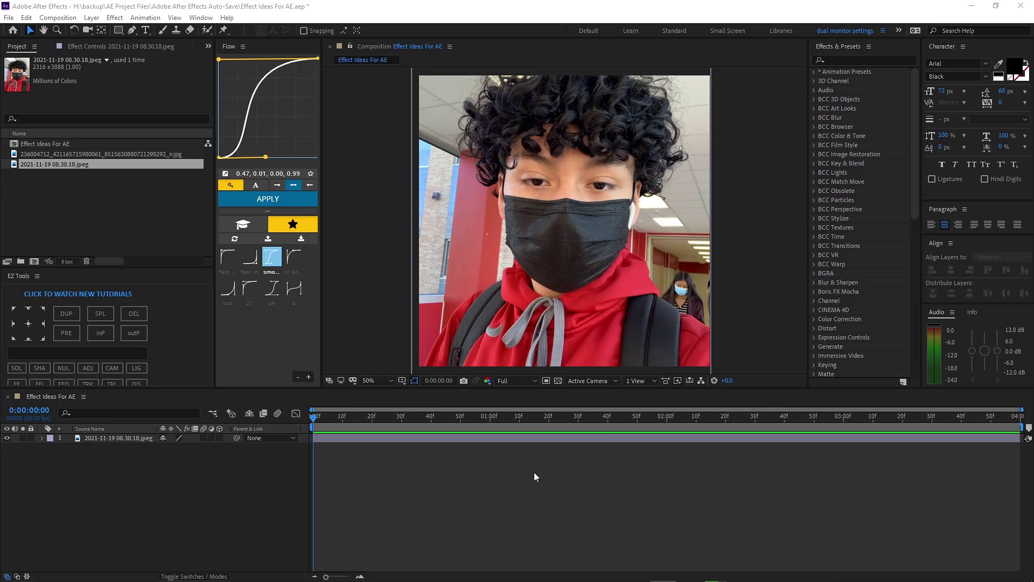
Step: Pre-compose the selfie photo layer into 2021-11-19 08.30.18.jpeg Comp 1
click(477, 436)
key(ctrl+shift+c)
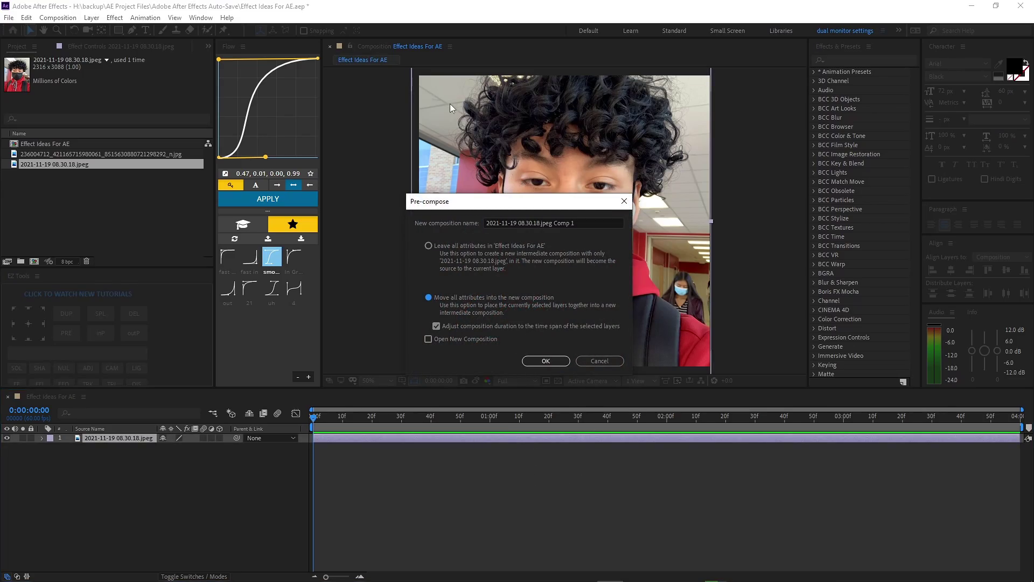
click(558, 360)
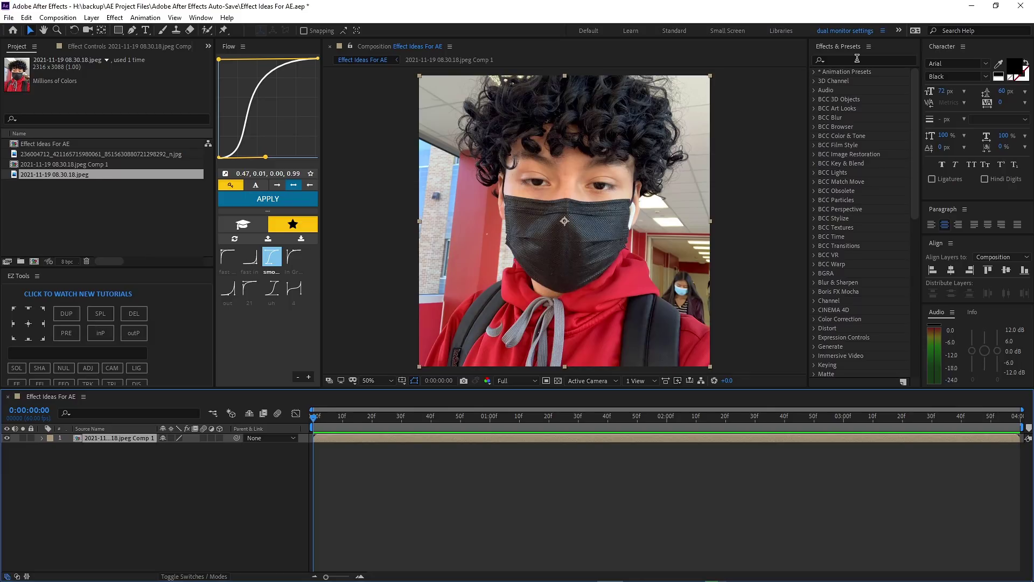
Step: Apply CC Smear to the new pre-composed photo layer
click(857, 57)
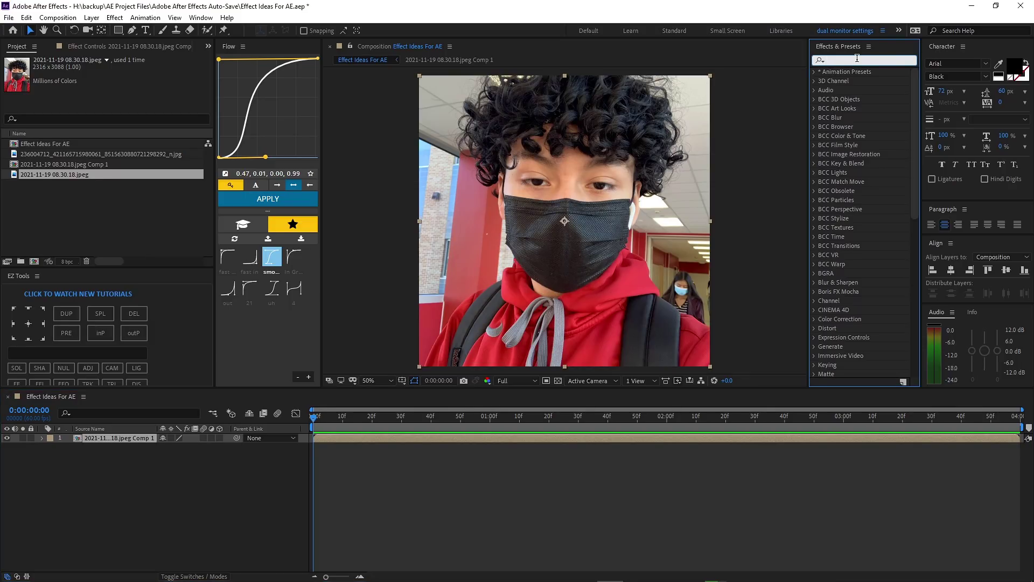
text(cc sm)
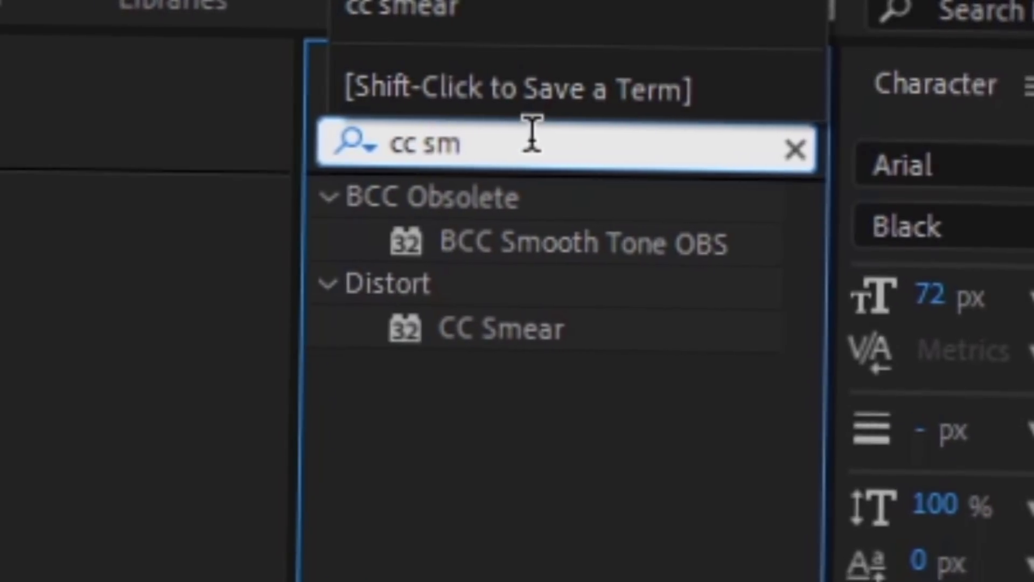
click(518, 329)
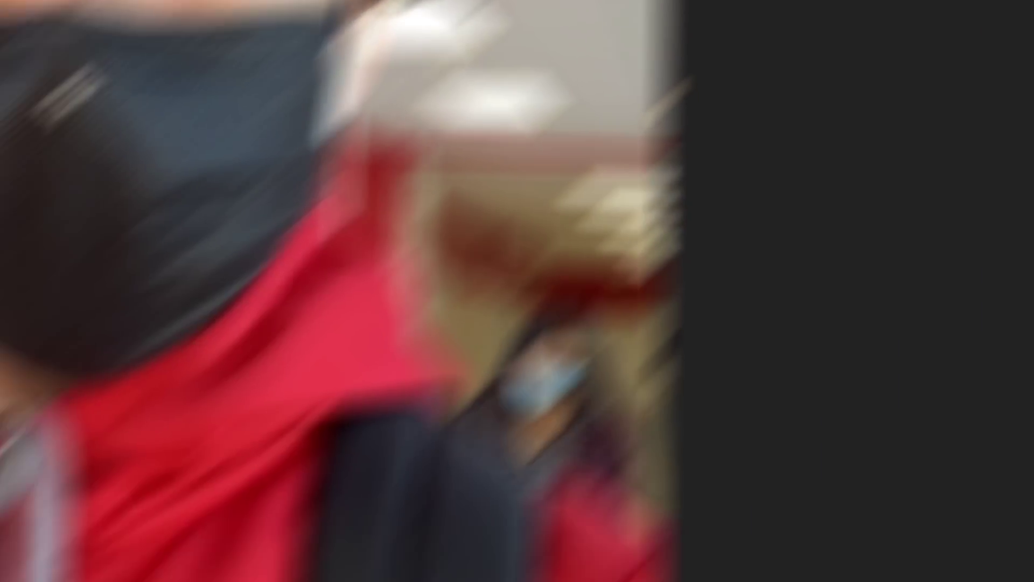
drag(851, 99, 499, 437)
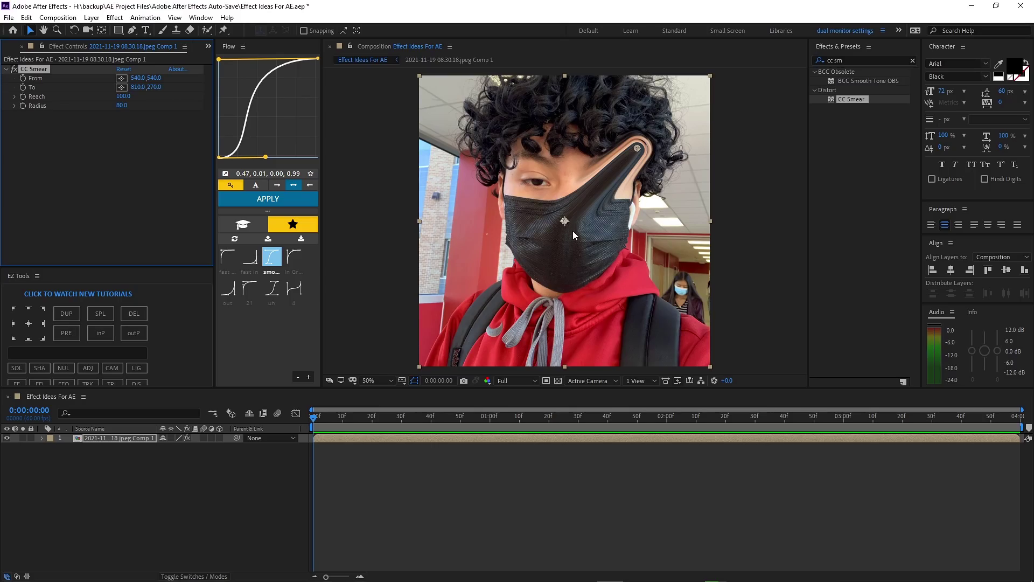
Step: Zoom in on the face, set the smear start at the eyebrow and pull its end onto the mask
scroll(590, 231, up, 2)
drag(590, 227, 561, 247)
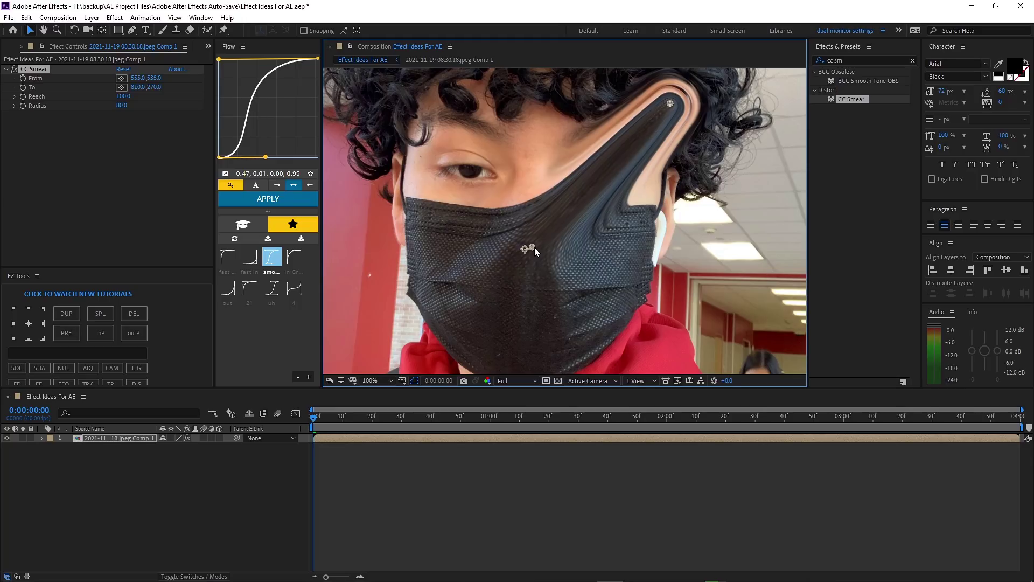
drag(561, 288, 708, 152)
mouse_move(573, 211)
mouse_down()
mouse_move(532, 203)
mouse_move(477, 167)
mouse_up()
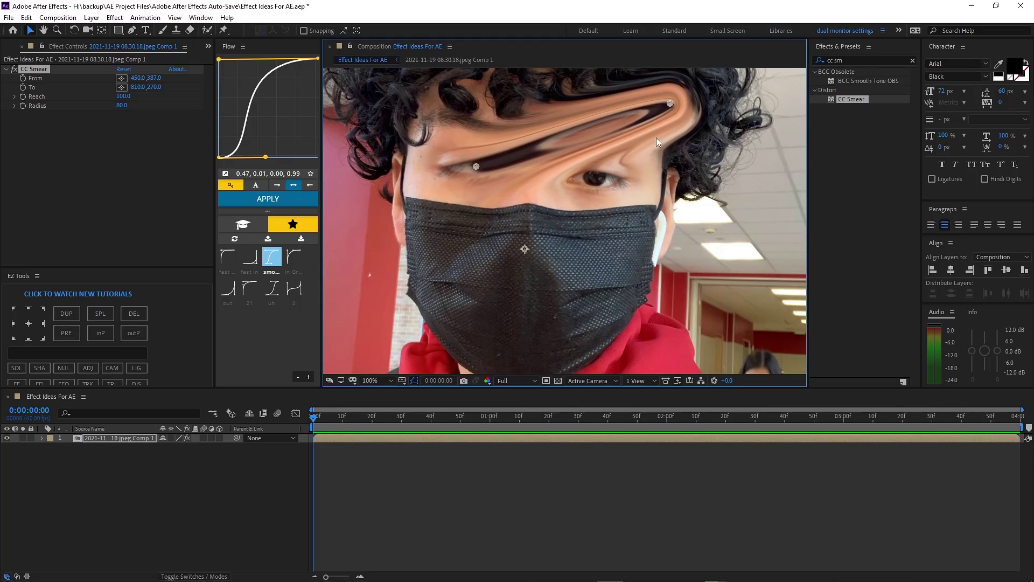
mouse_move(671, 104)
mouse_down()
mouse_move(474, 272)
mouse_move(462, 328)
mouse_move(471, 342)
mouse_up()
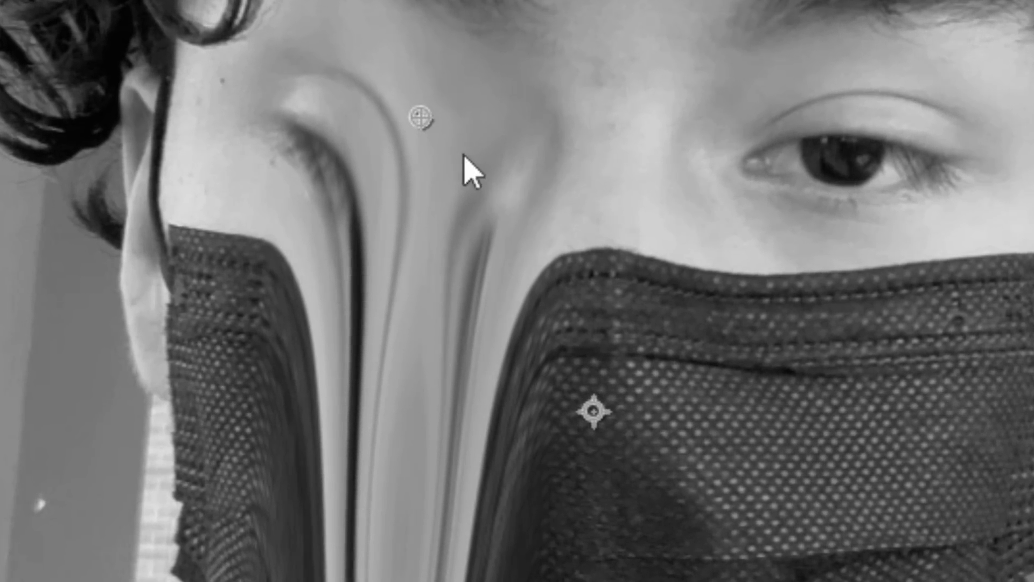
Step: Fine-tune the smear From point under the left eye (433, 425) and stretch To down to 434, 827
mouse_move(420, 117)
mouse_down()
mouse_move(399, 129)
mouse_move(377, 172)
mouse_up()
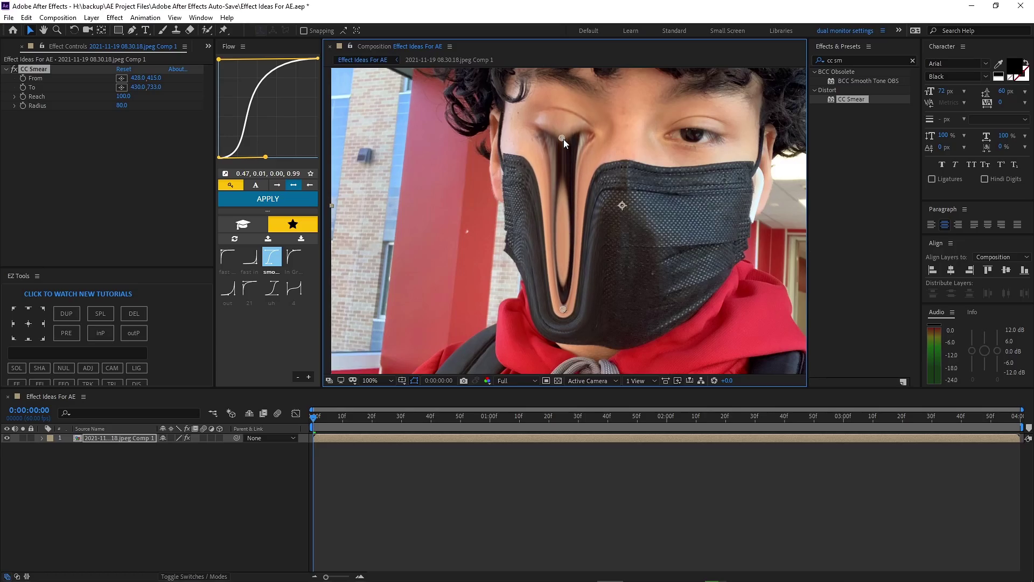
drag(563, 139, 565, 142)
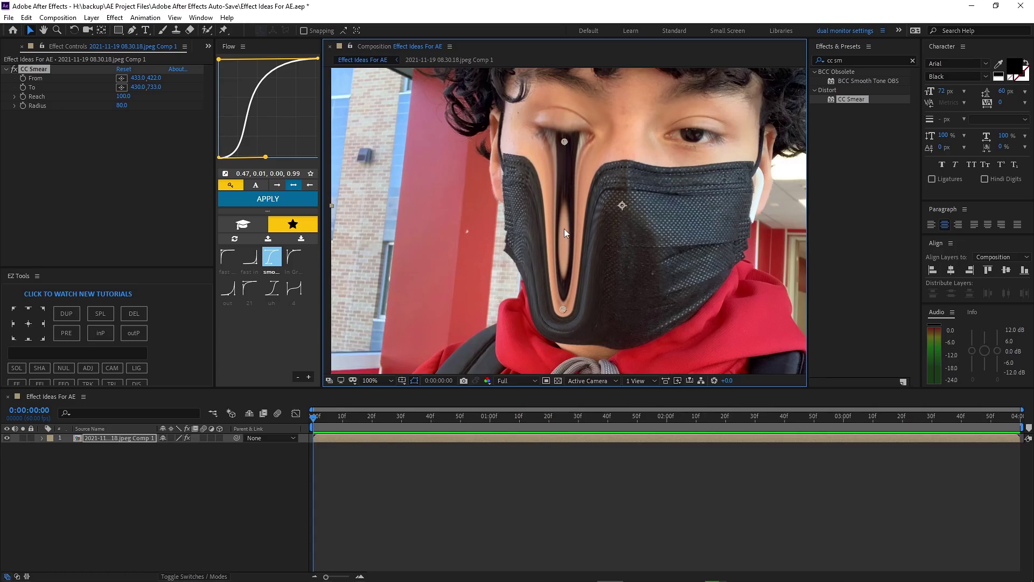
drag(563, 311, 554, 355)
drag(563, 141, 561, 144)
drag(390, 204, 406, 207)
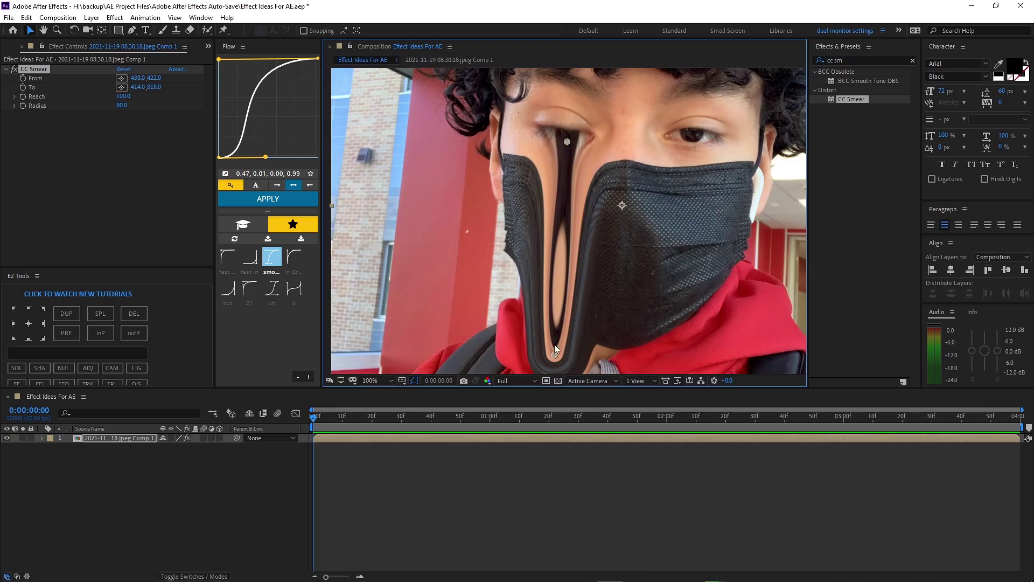
drag(613, 309, 558, 299)
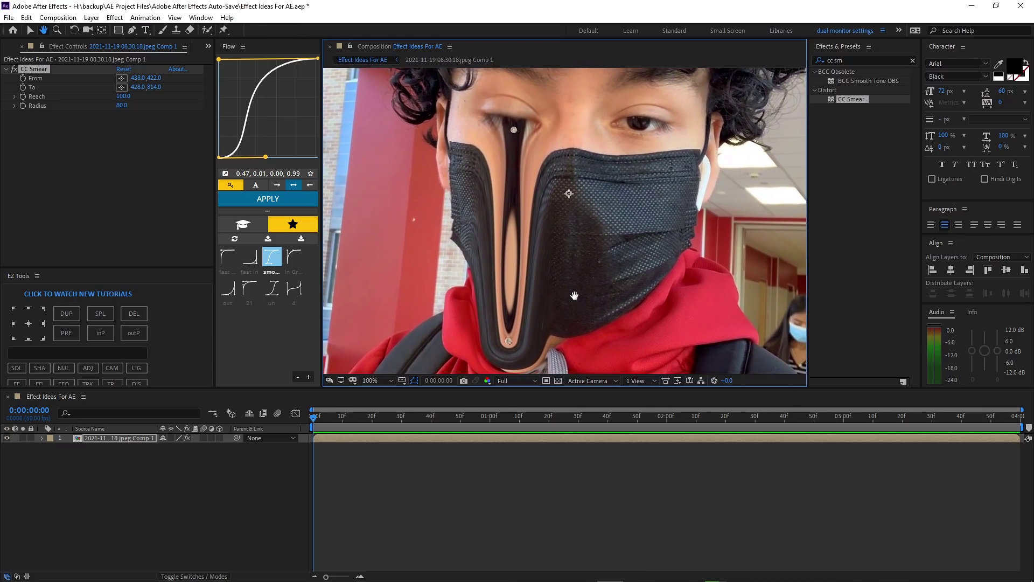
key(comma)
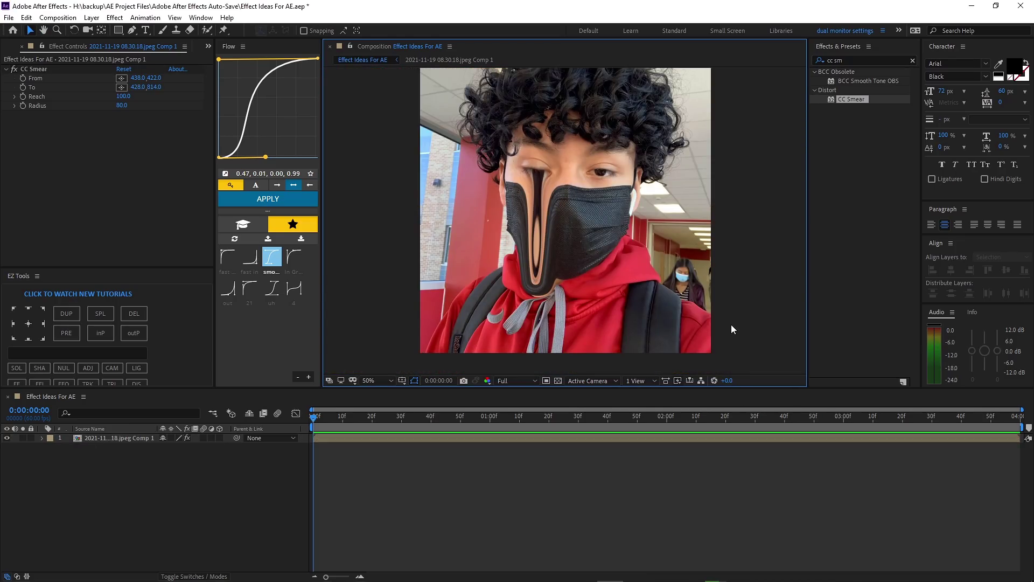
scroll(590, 203, up, 4)
scroll(512, 301, up, 2)
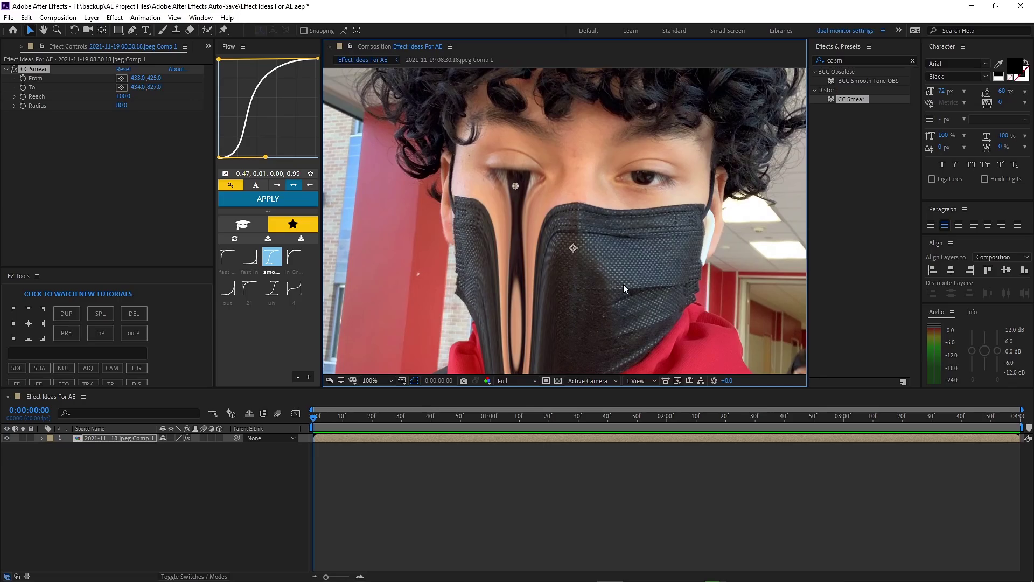
Step: Try a Reach value of 50, then undo back to 100
click(123, 96)
text(50)
key(Return)
key(ctrl+z)
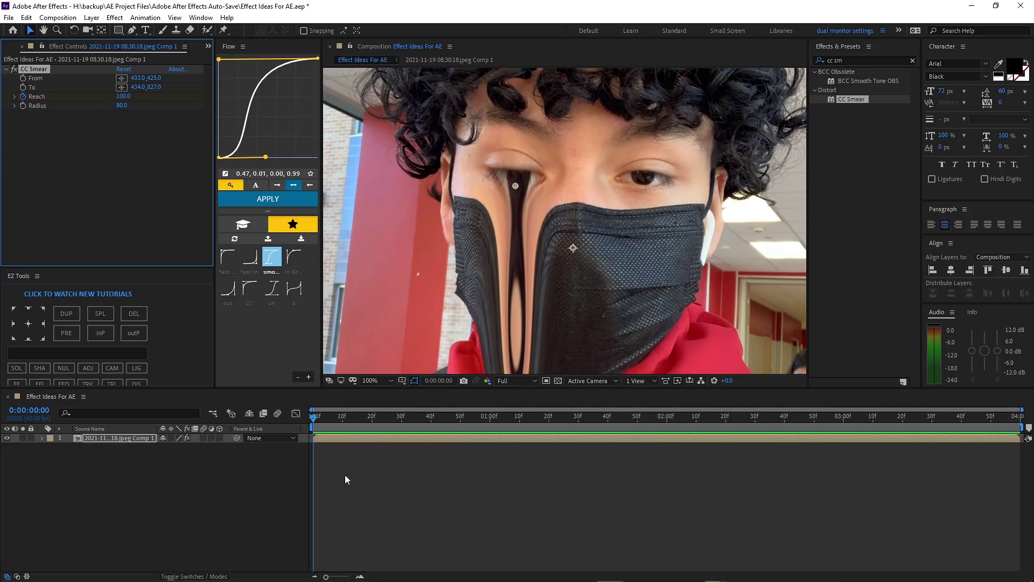
Step: Keyframe the CC Smear Reach at 0 on the first frame
key(u)
click(311, 458)
click(584, 425)
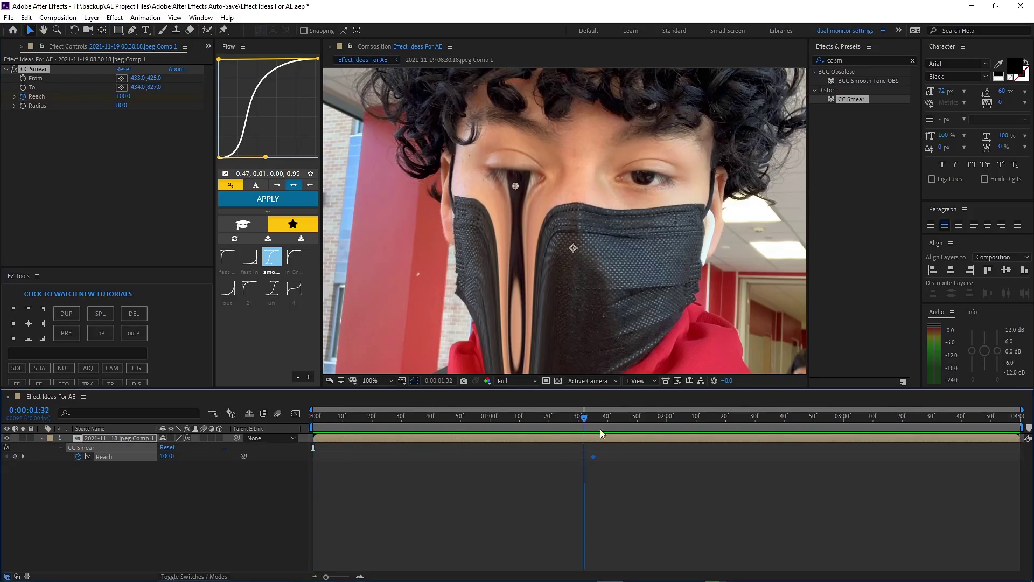
drag(585, 459, 144, 463)
click(167, 456)
text(0)
key(Return)
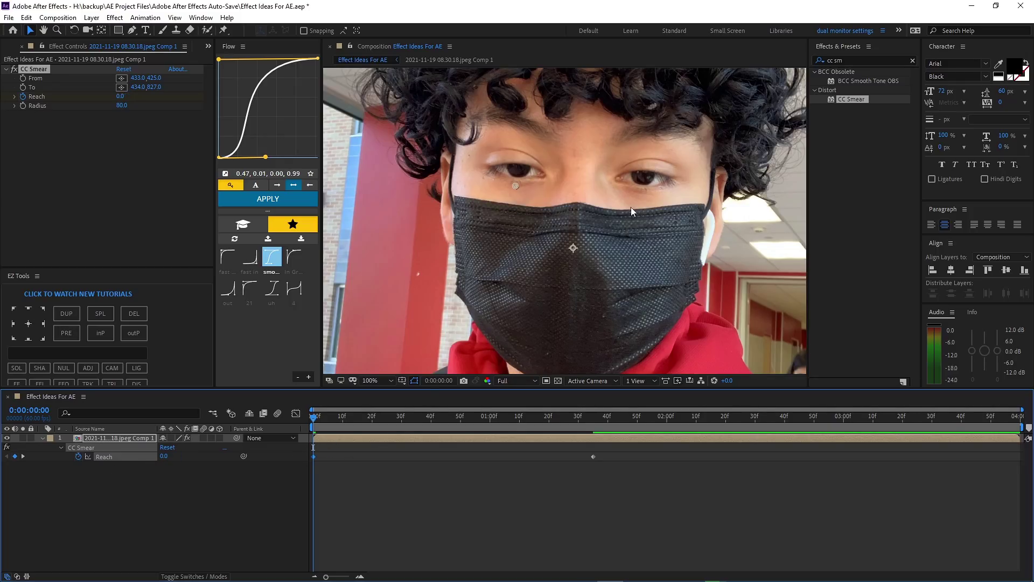
Step: Preview the melt and move the Reach 100 keyframe earlier, about a second in
drag(331, 428, 382, 441)
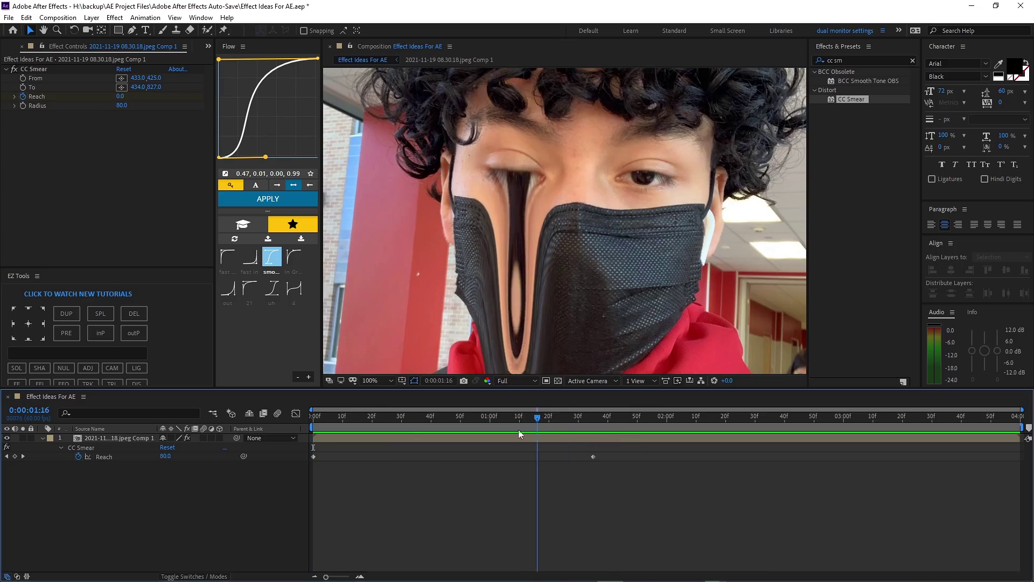
key(space)
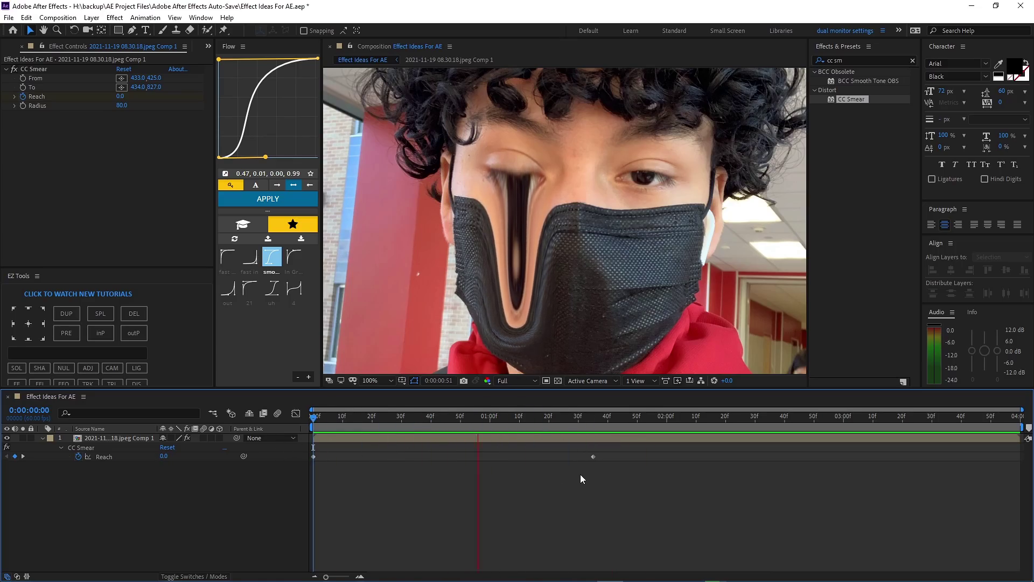
drag(593, 457, 519, 457)
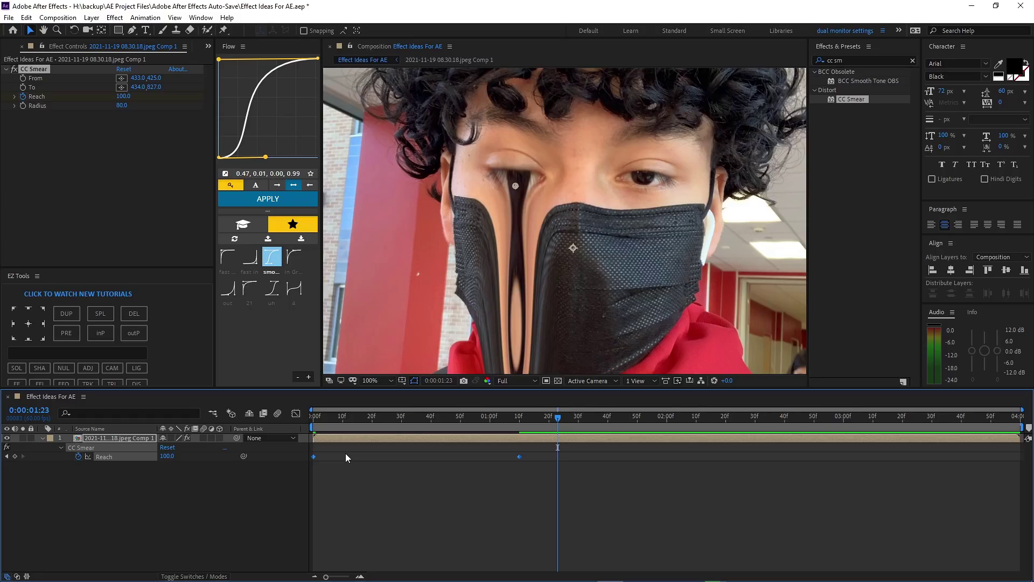
Step: Apply an ease to both CC Smear Reach keyframes
right_click(314, 457)
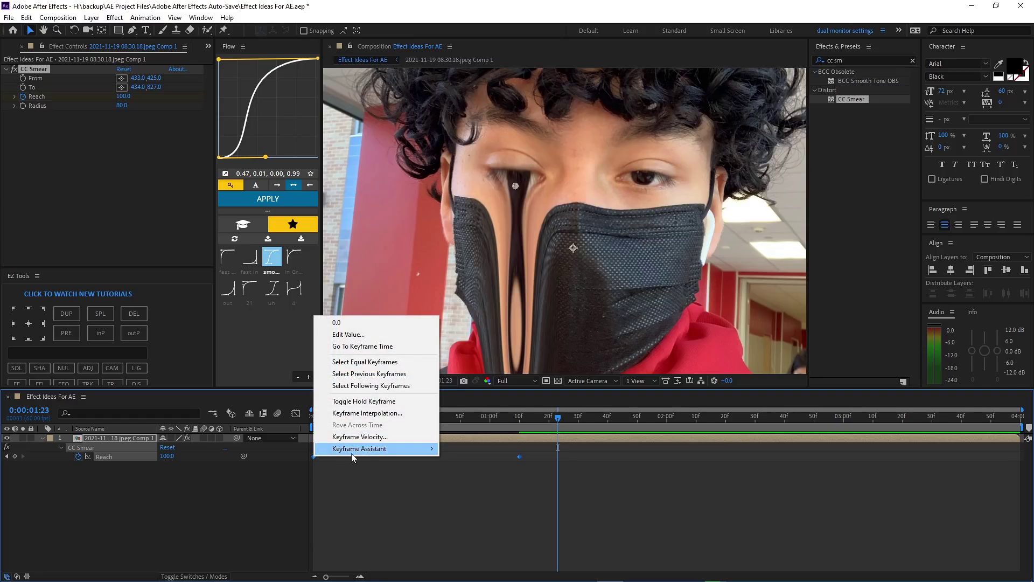
mouse_move(353, 448)
click(529, 471)
drag(529, 471, 314, 458)
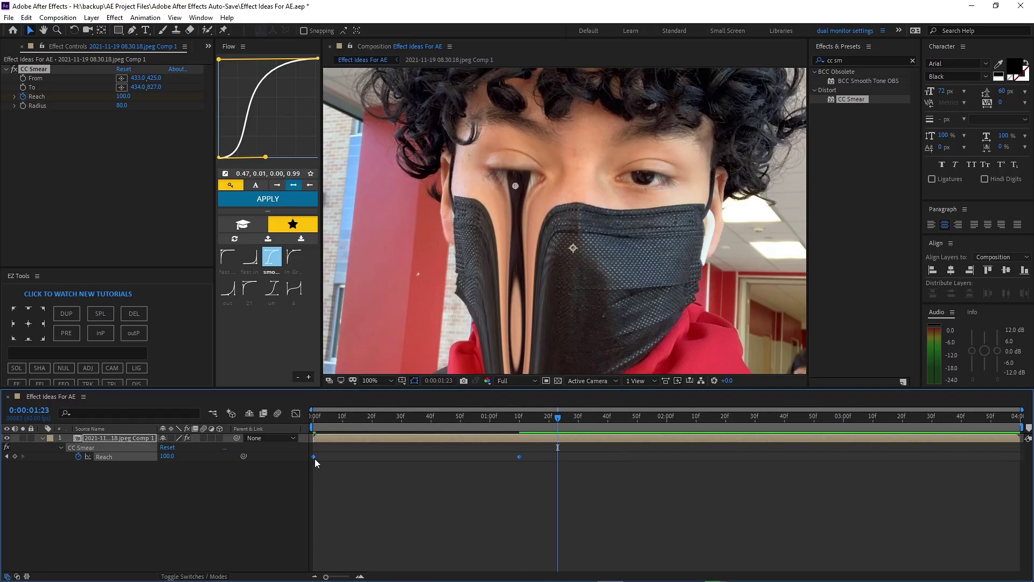
right_click(315, 458)
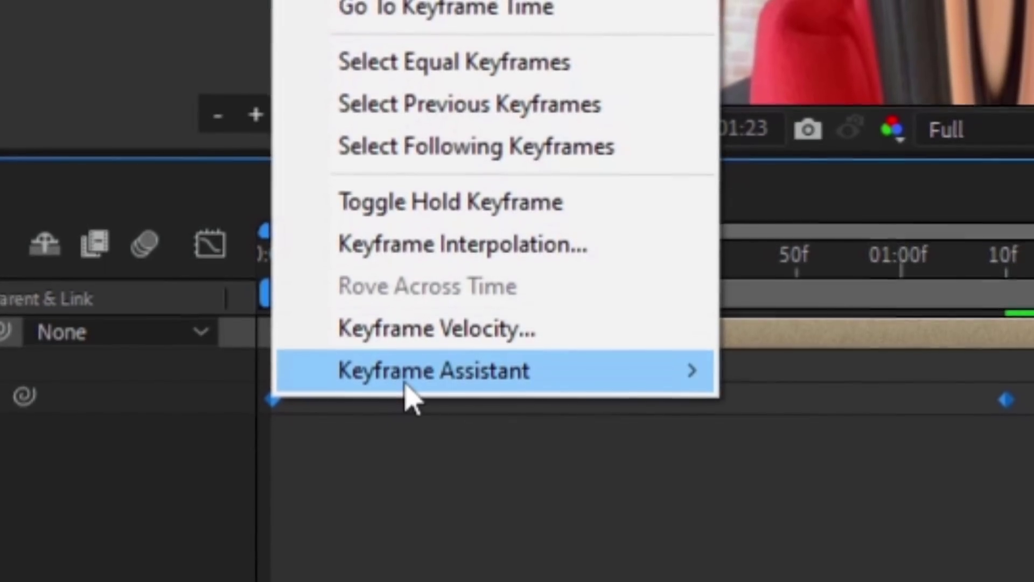
mouse_move(405, 383)
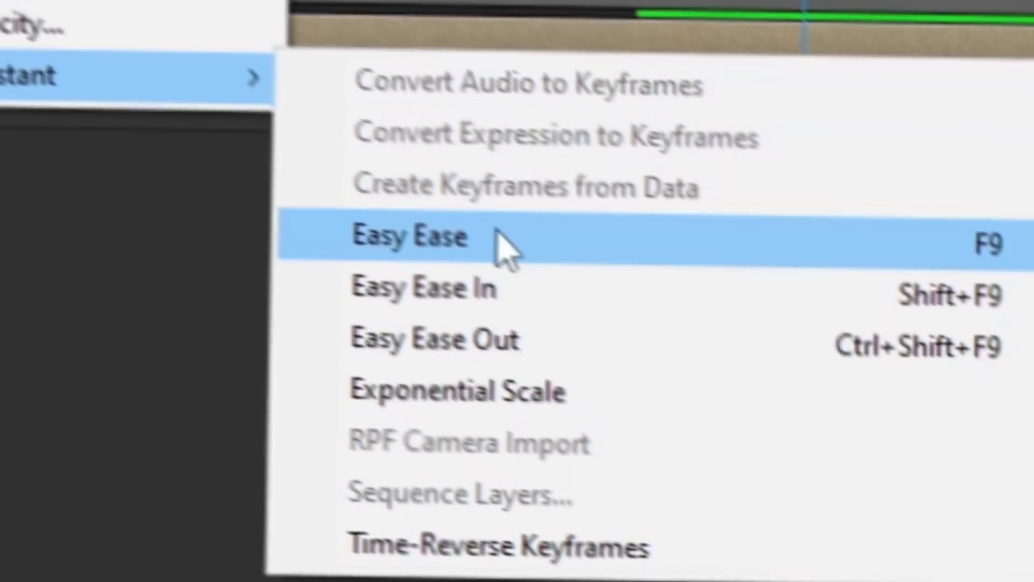
click(912, 487)
Step: Reshape the Reach value graph to rise quickly and settle gently, then preview it
click(295, 413)
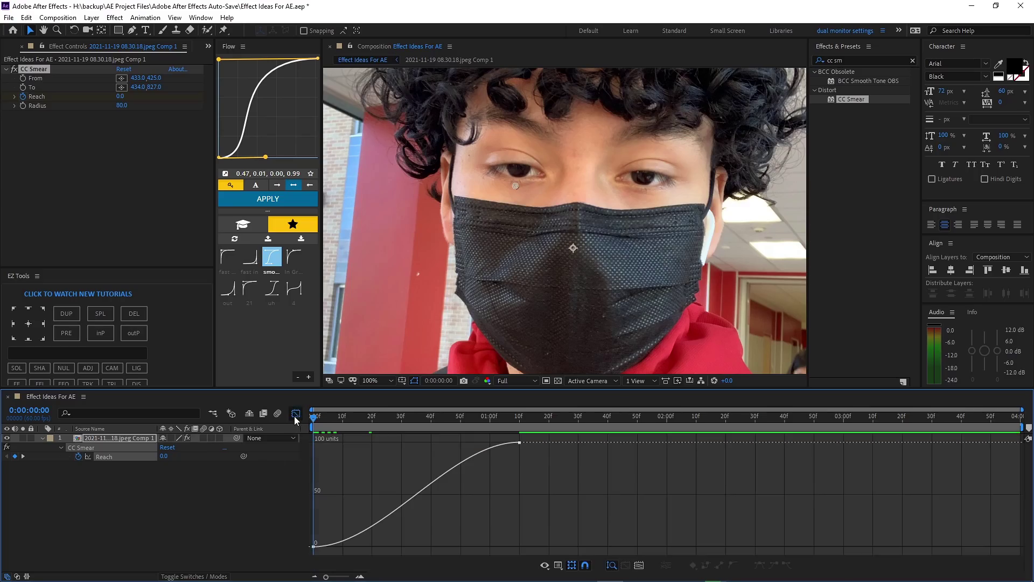
key(ctrl+a)
drag(452, 447, 312, 445)
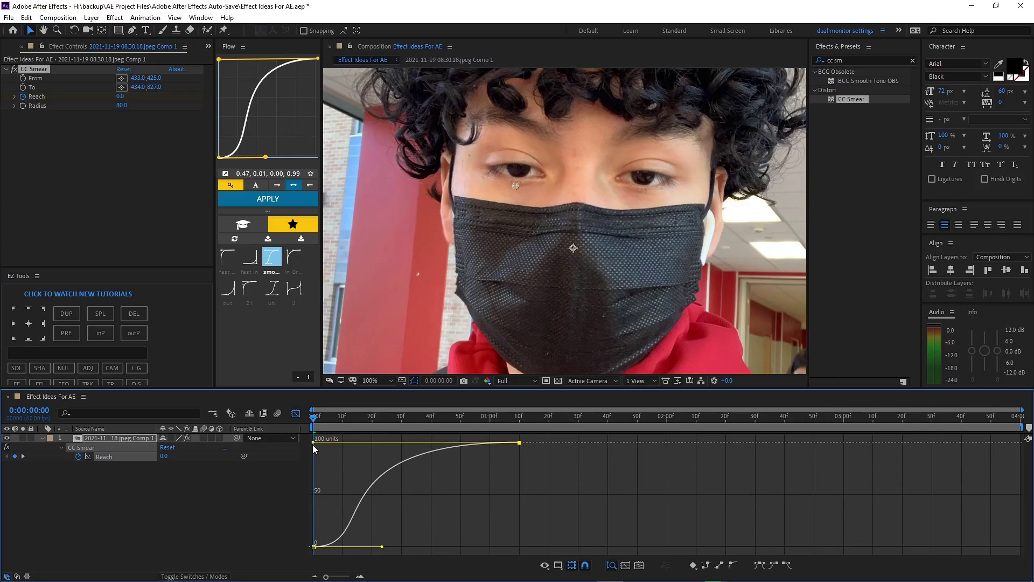
click(296, 414)
key(space)
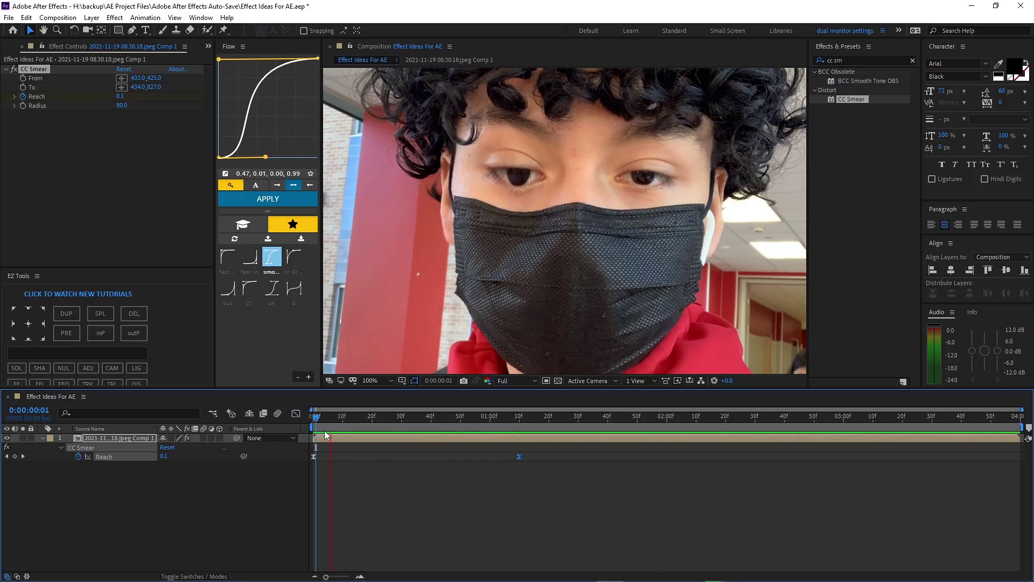
click(501, 461)
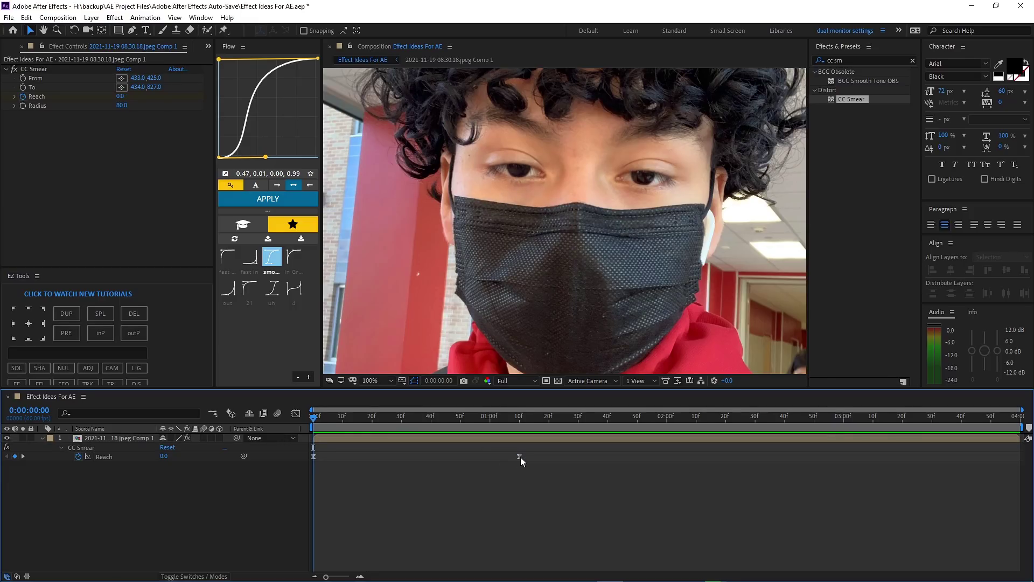
Step: Adjust the top Reach keyframe on the speed curve and check the eased smear near frame 17
drag(458, 466, 315, 452)
click(296, 414)
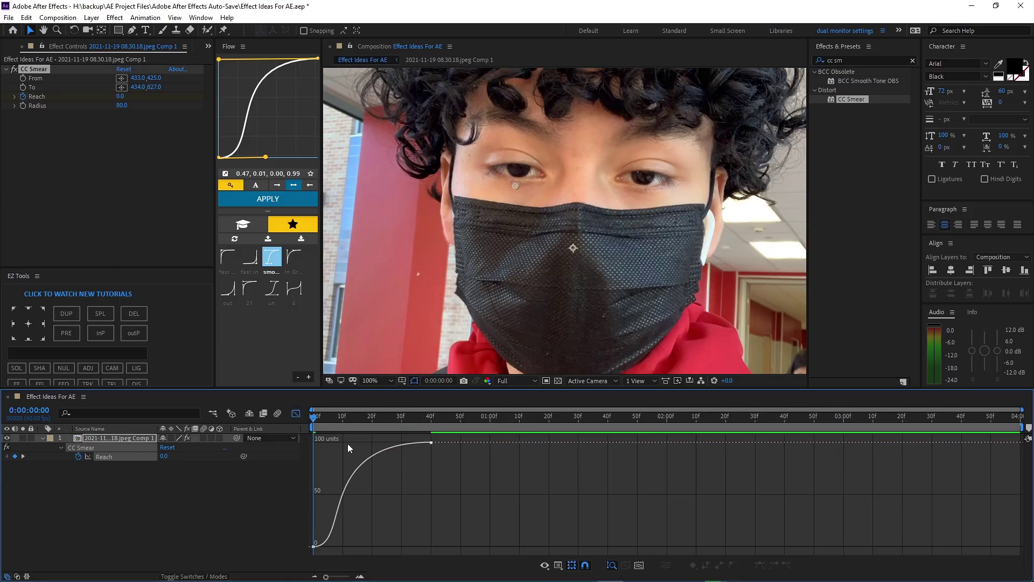
drag(468, 458, 399, 430)
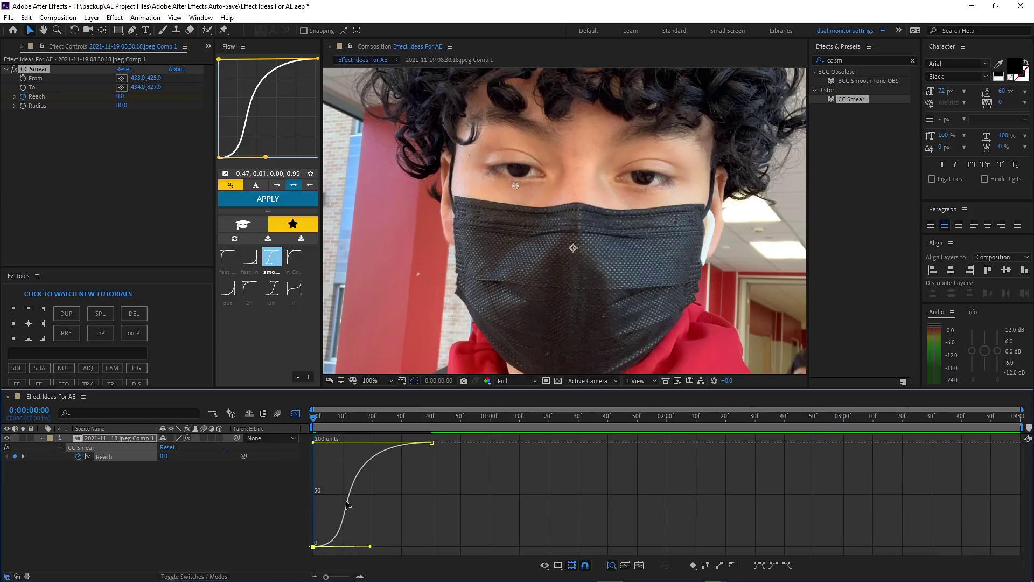
click(295, 414)
click(362, 427)
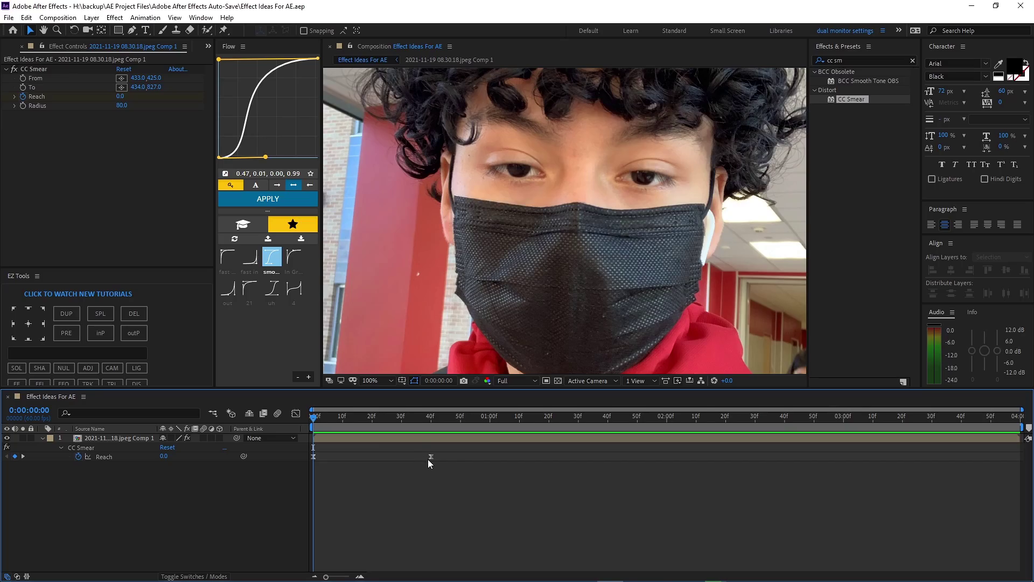
Step: Duplicate CC Smear as CC Smear 2 and show its Reach keyframes
click(37, 70)
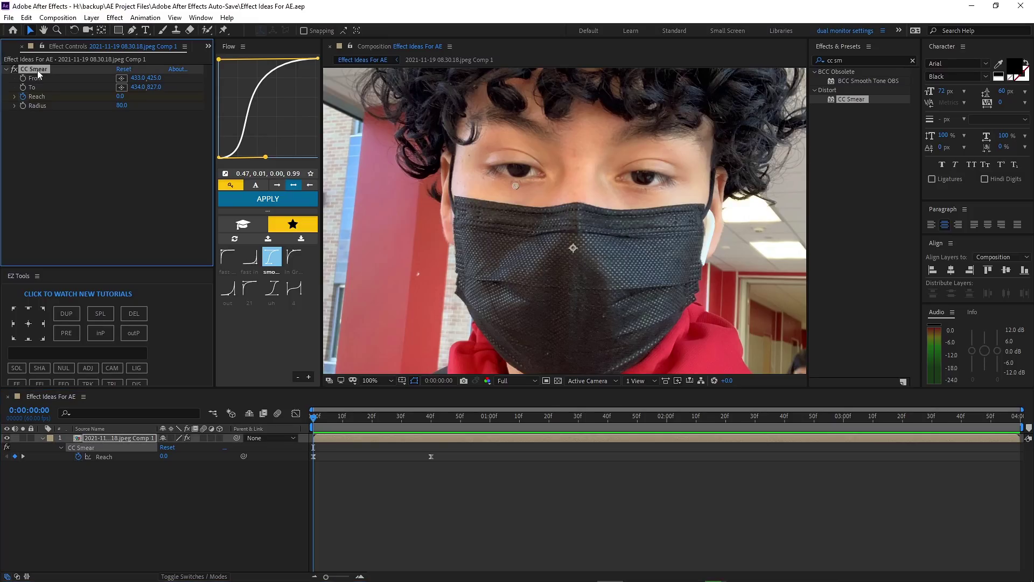
key(ctrl+d)
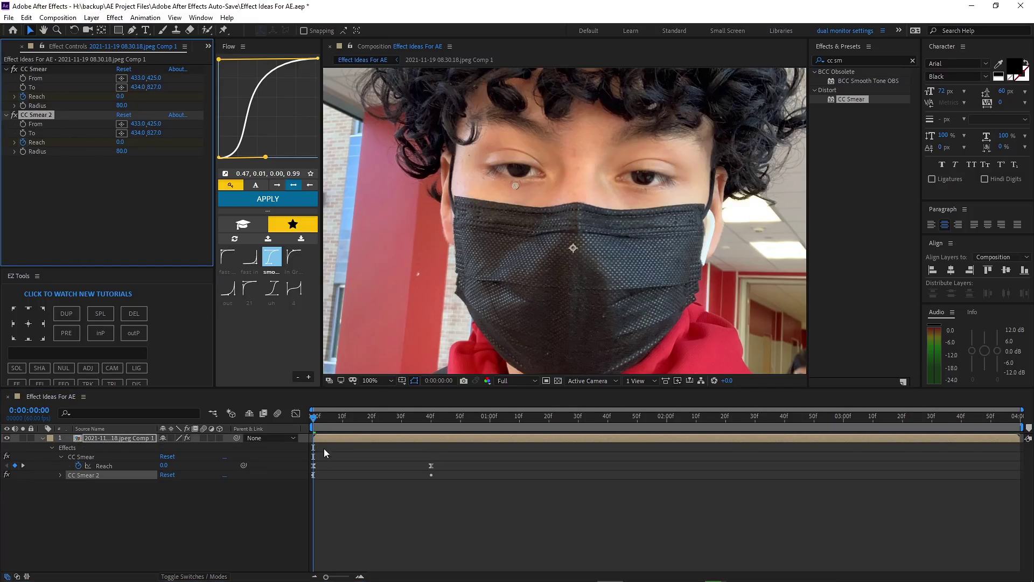
key(u)
key(u)
click(89, 502)
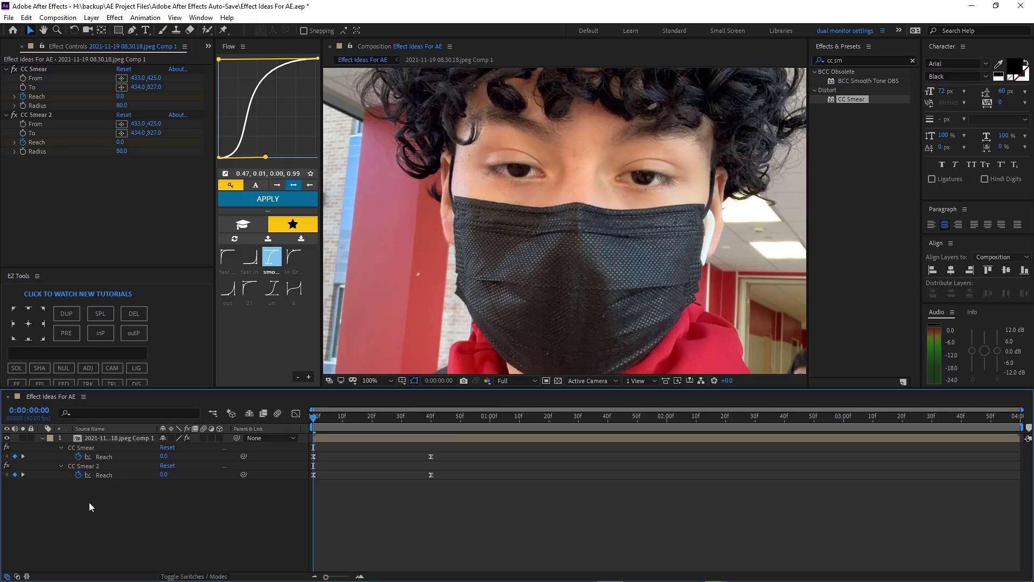
click(130, 466)
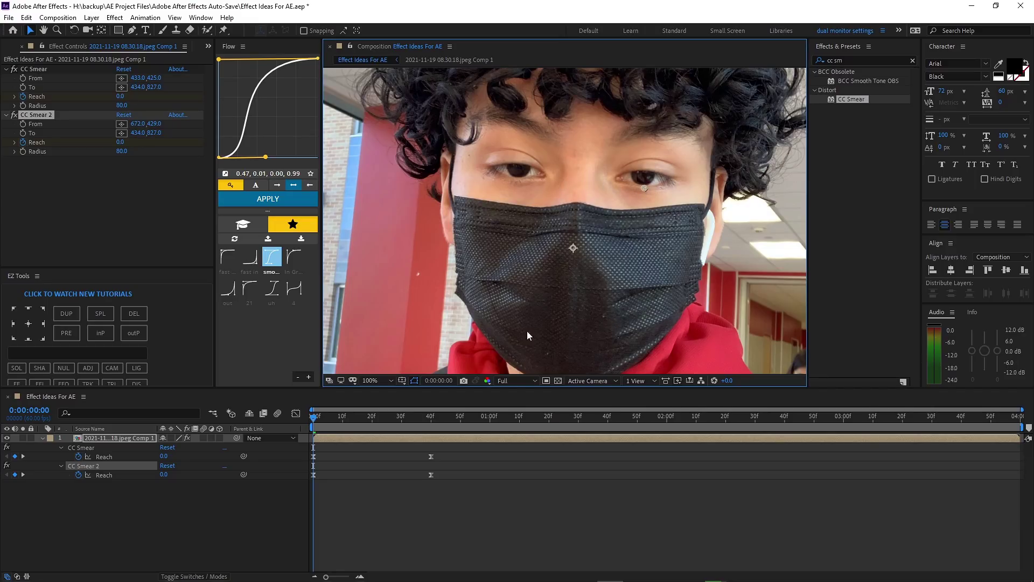
Step: At frame 40, move CC Smear 2's end point toward the right side of the face
click(431, 417)
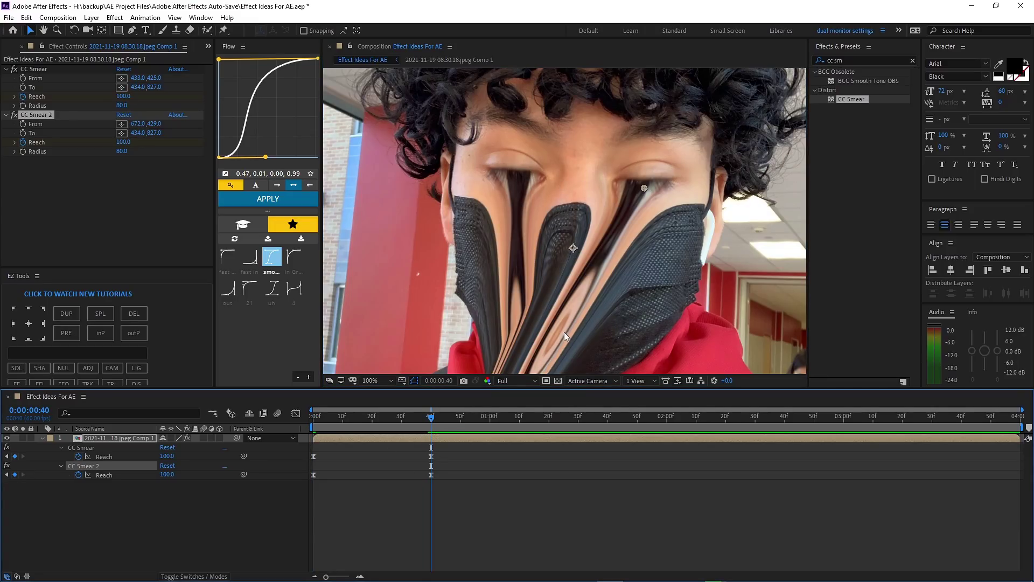
key(h)
drag(564, 332, 500, 249)
key(v)
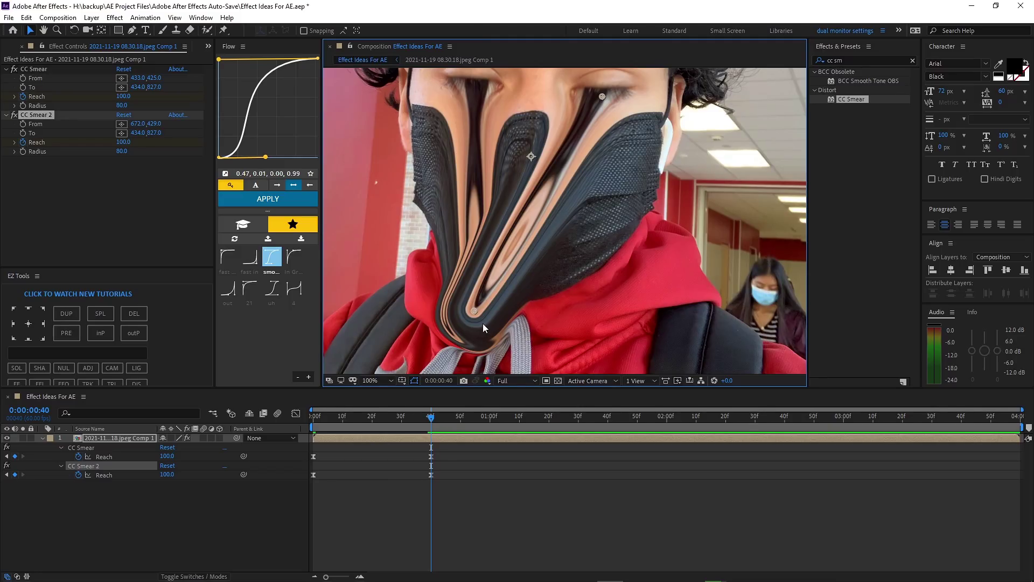
drag(475, 311, 600, 313)
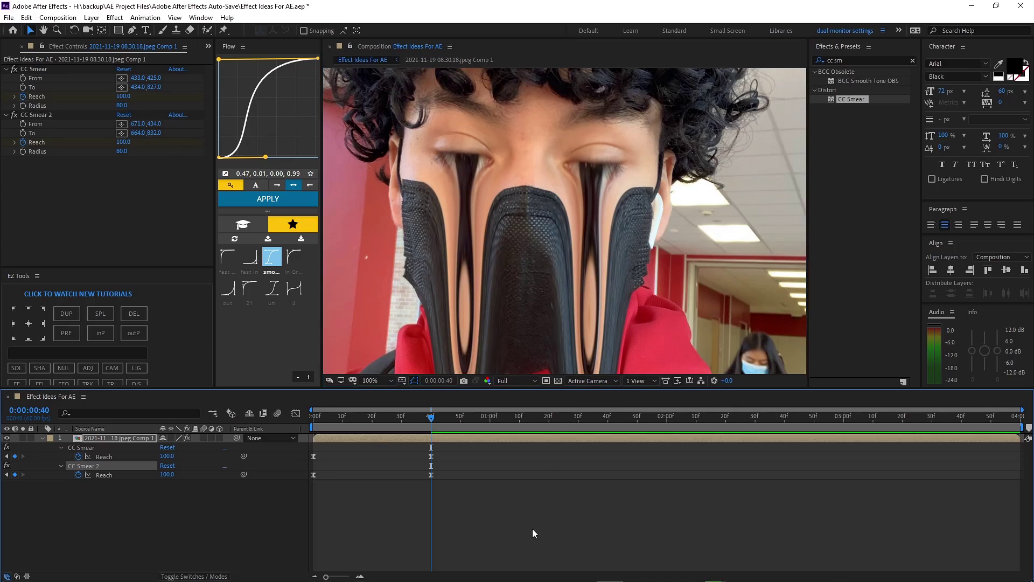
scroll(616, 396, down, 4)
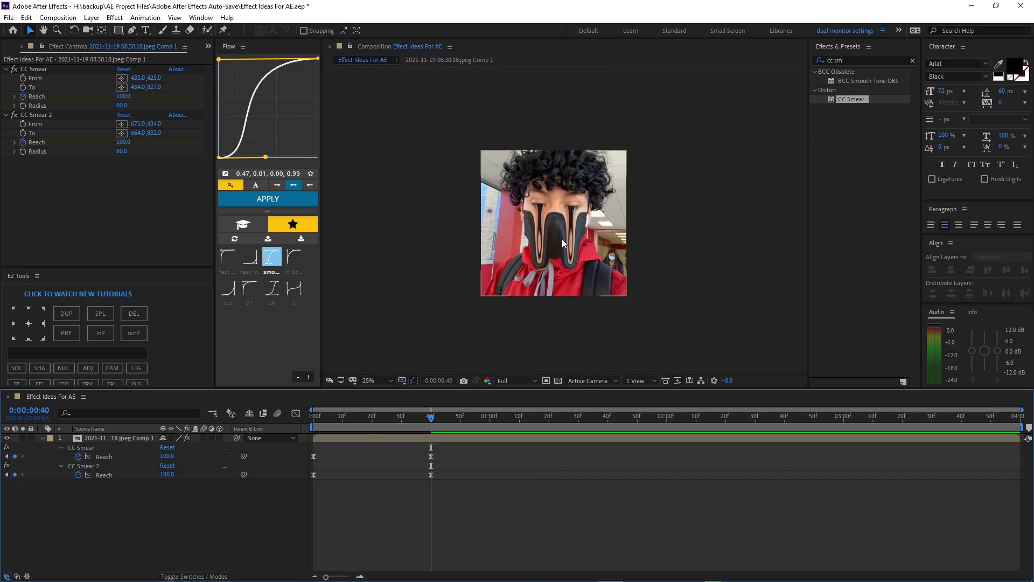
drag(616, 396, 455, 506)
scroll(548, 229, up, 4)
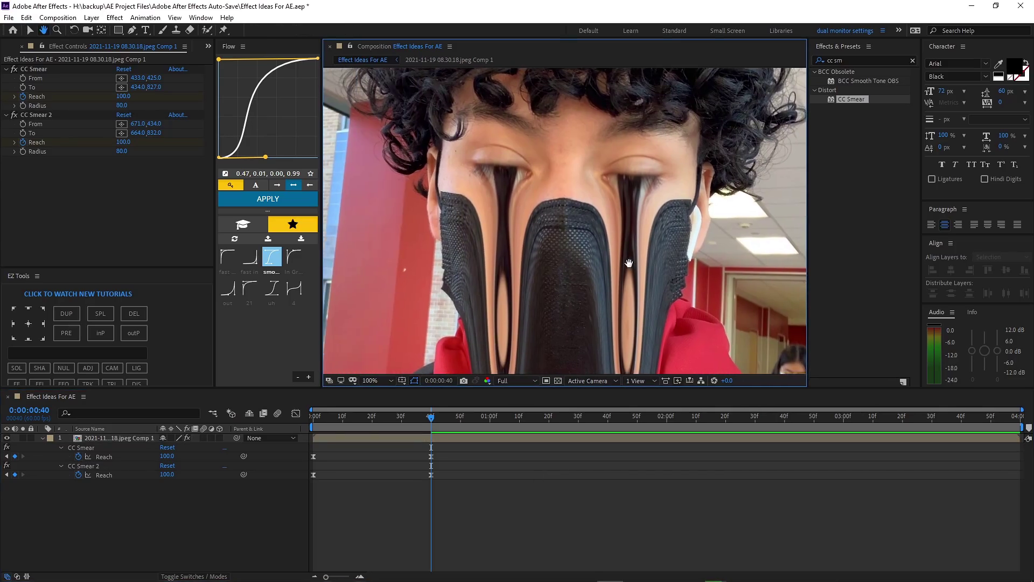
mouse_move(612, 187)
mouse_down()
mouse_move(628, 257)
mouse_move(623, 234)
mouse_up()
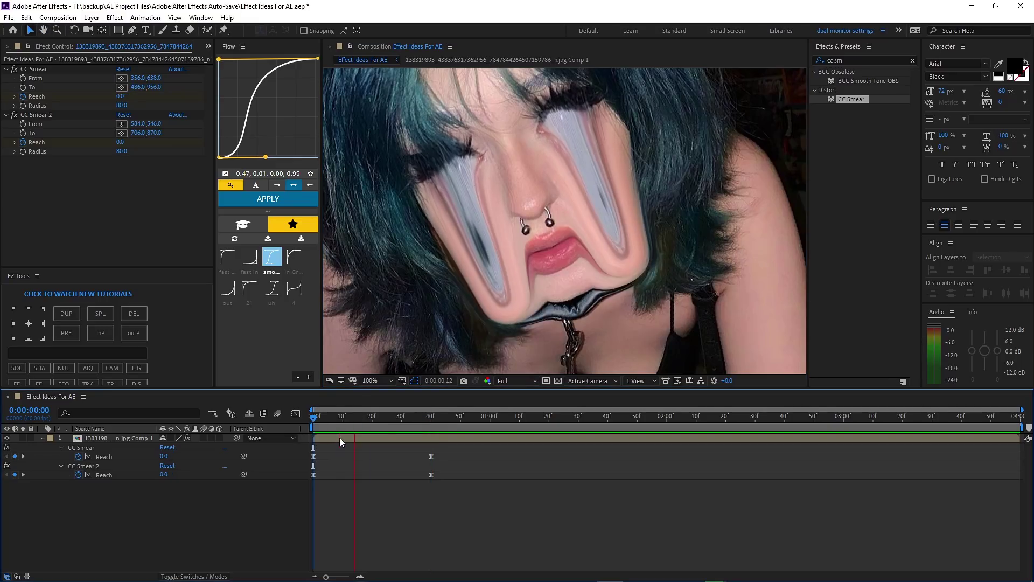
Step: Set the Composition viewer magnification to 50%
scroll(519, 249, down, 4)
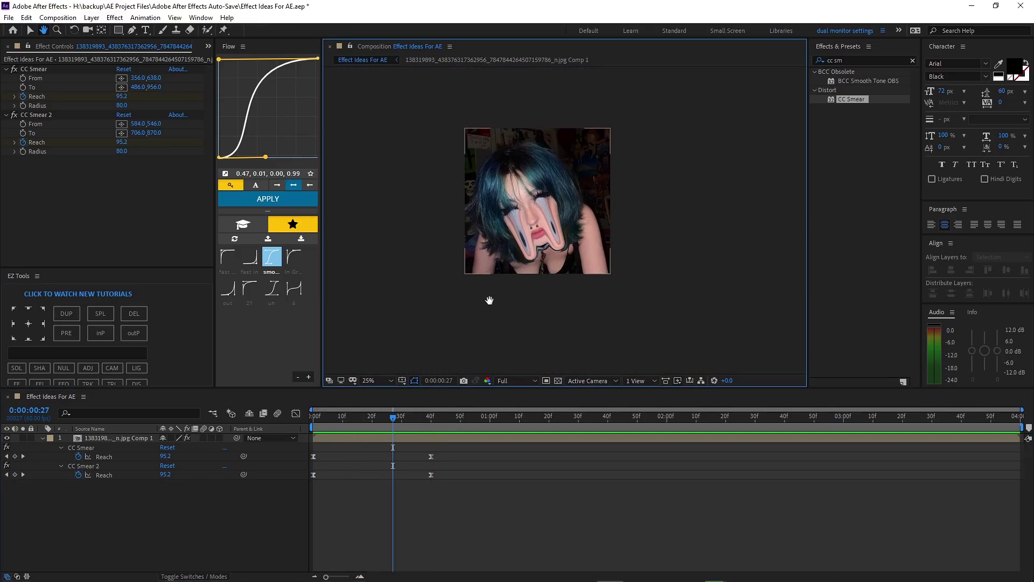
click(372, 380)
click(384, 497)
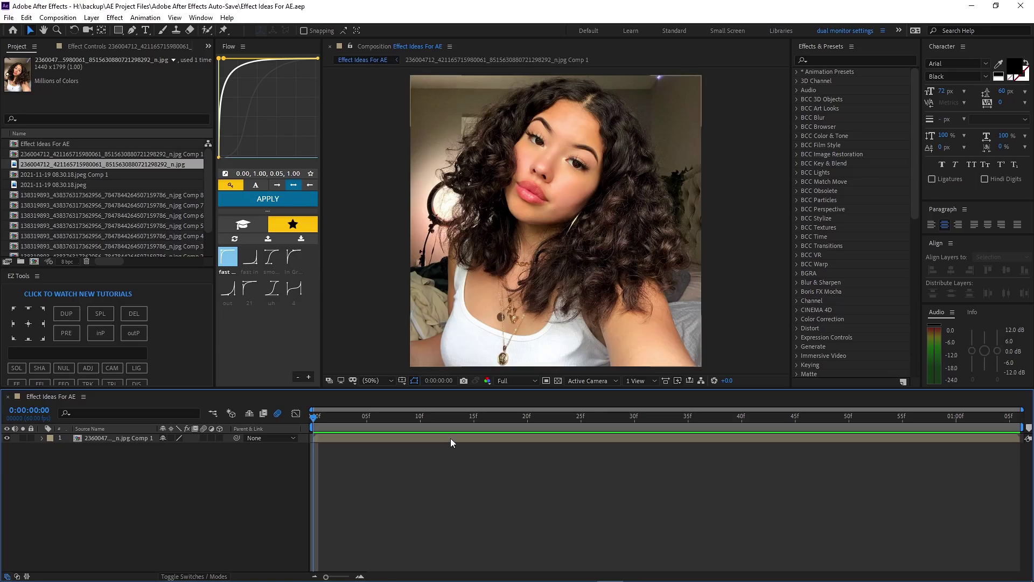
Step: Select the photo layer and move the playhead back to frame 0:00:00:23
click(450, 438)
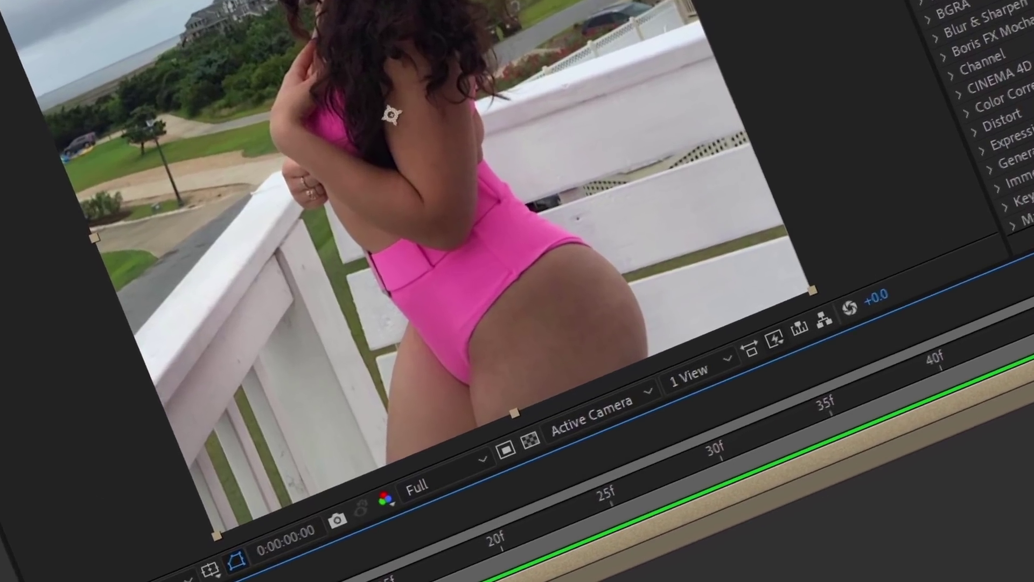
drag(993, 422, 592, 450)
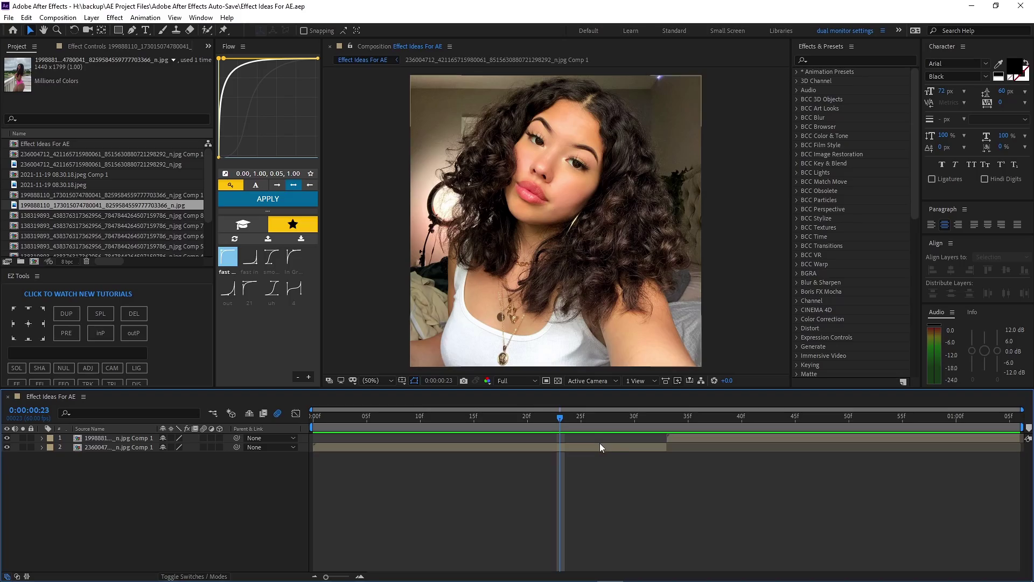
Step: Pre-compose the lower and top photo layers separately, then duplicate the lower layer
click(599, 445)
key(ctrl+shift+c)
key(Return)
click(680, 436)
key(ctrl+shift+c)
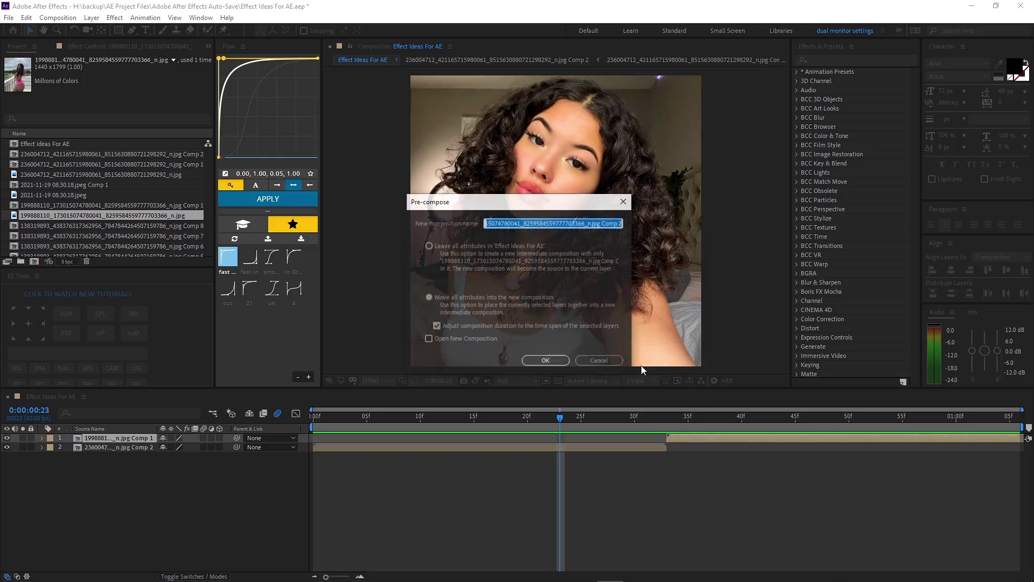
key(Return)
click(562, 446)
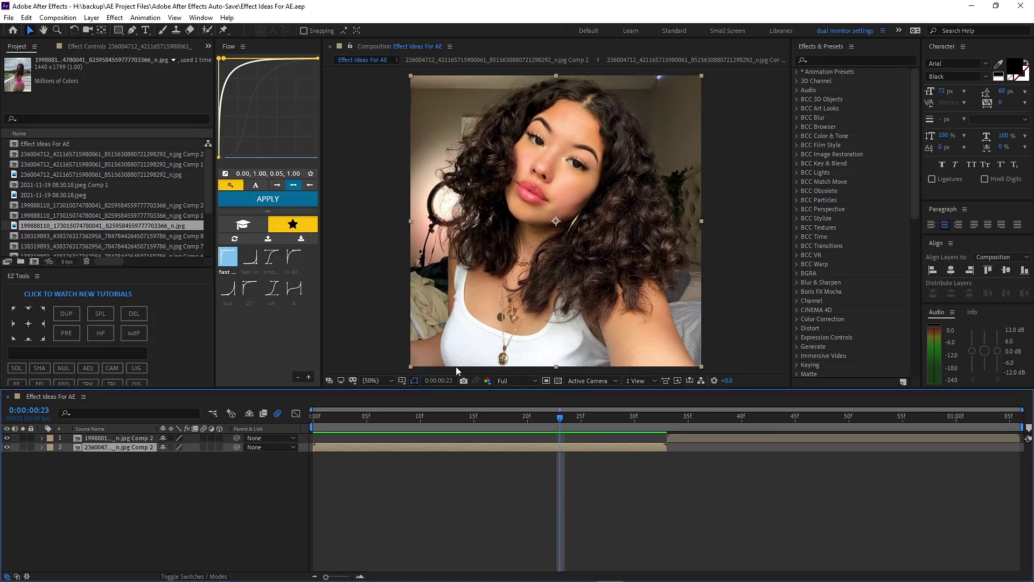
key(ctrl+d)
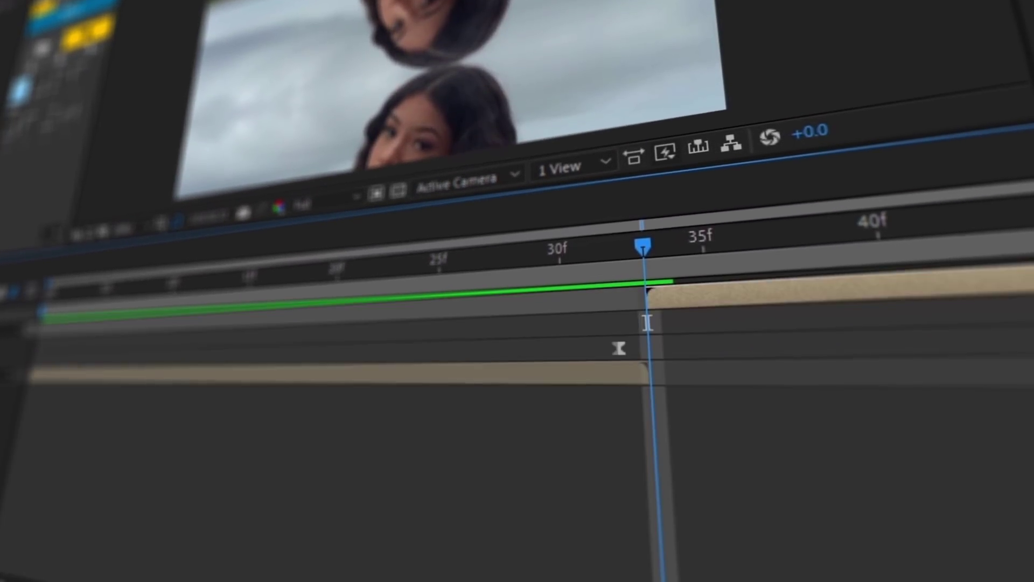
Step: Nest the top layer and the selfie layer again, as Comp 3
key(ctrl+shift+c)
key(Return)
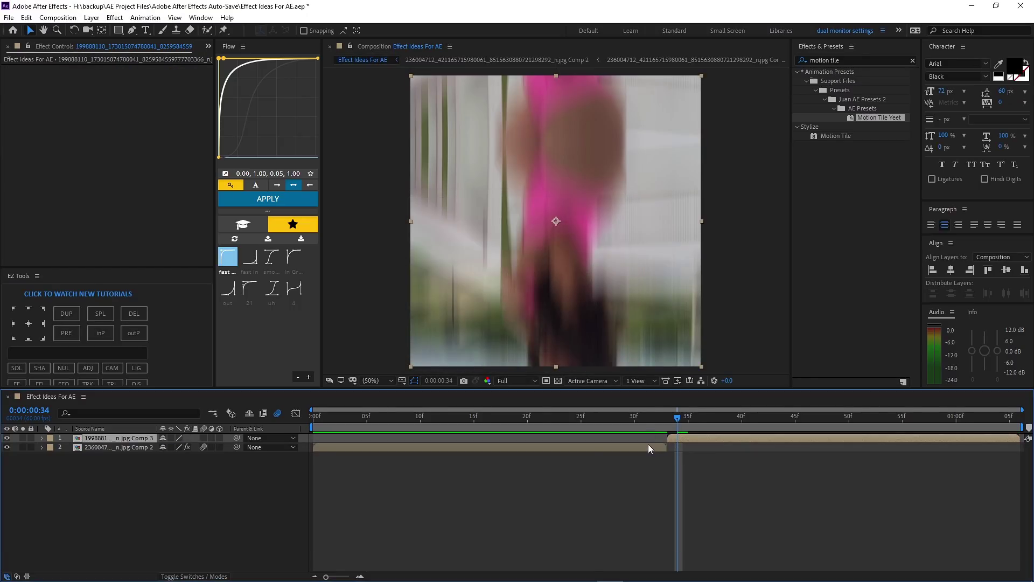
click(649, 445)
key(ctrl+shift+c)
click(565, 363)
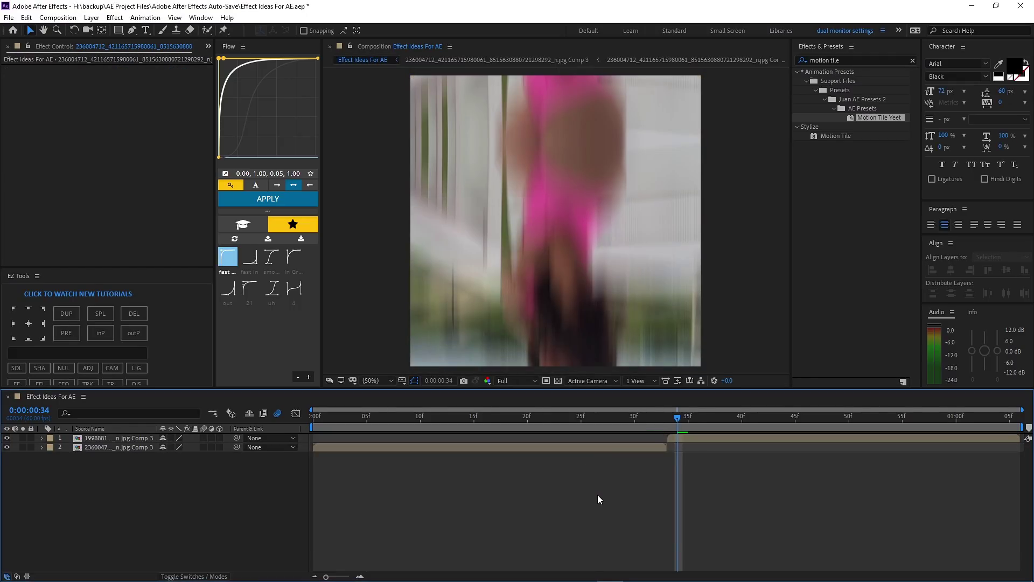
Step: At frame 16, apply CC Scale Wipe to the selfie layer and set Stretch to 0.40
click(507, 416)
key(Page_Up)
key(Page_Up)
click(520, 448)
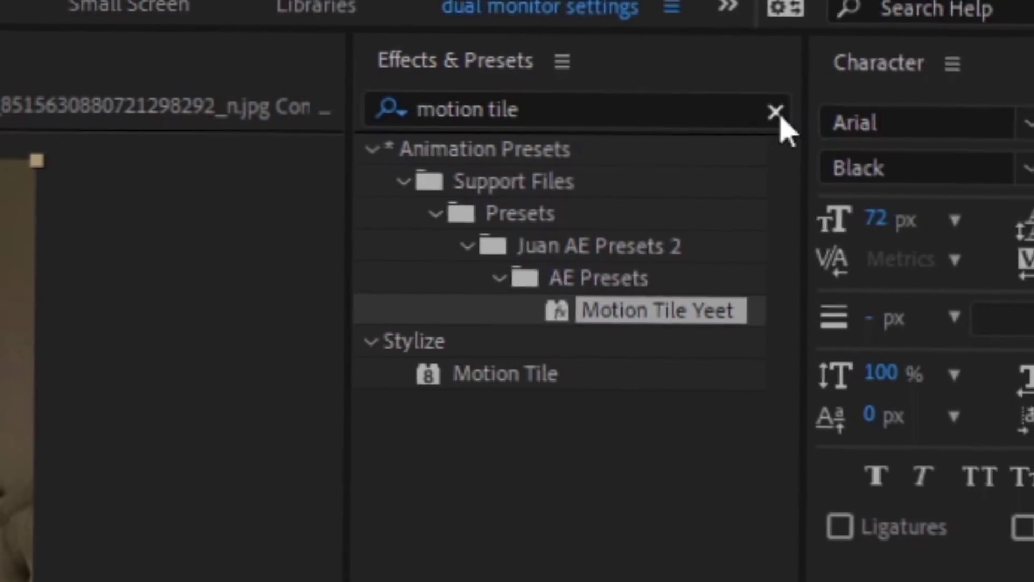
click(912, 61)
click(686, 98)
text(cc sc)
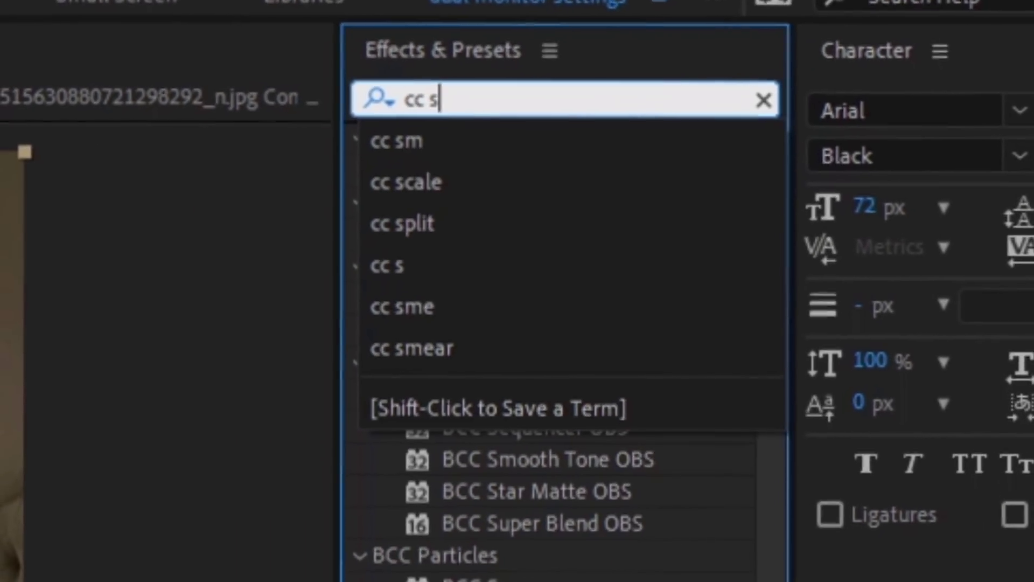
text(ale)
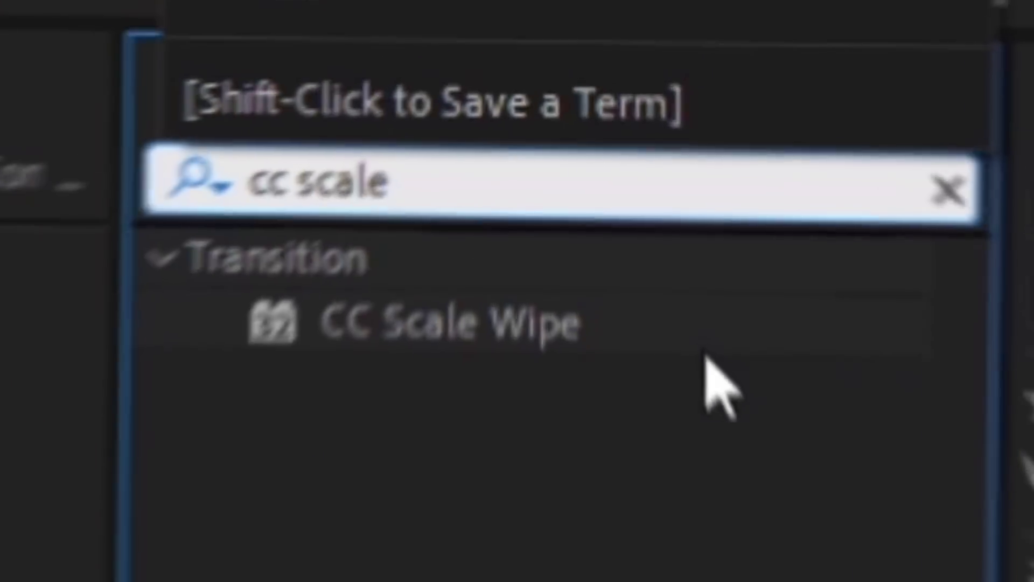
drag(515, 332, 533, 317)
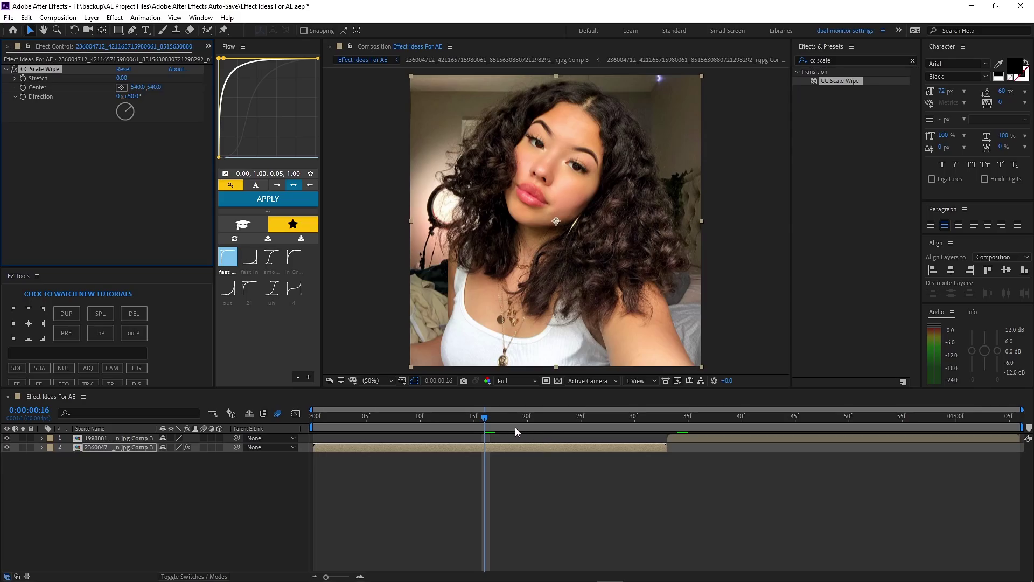
mouse_move(515, 428)
mouse_down()
mouse_move(532, 435)
mouse_move(517, 431)
mouse_up()
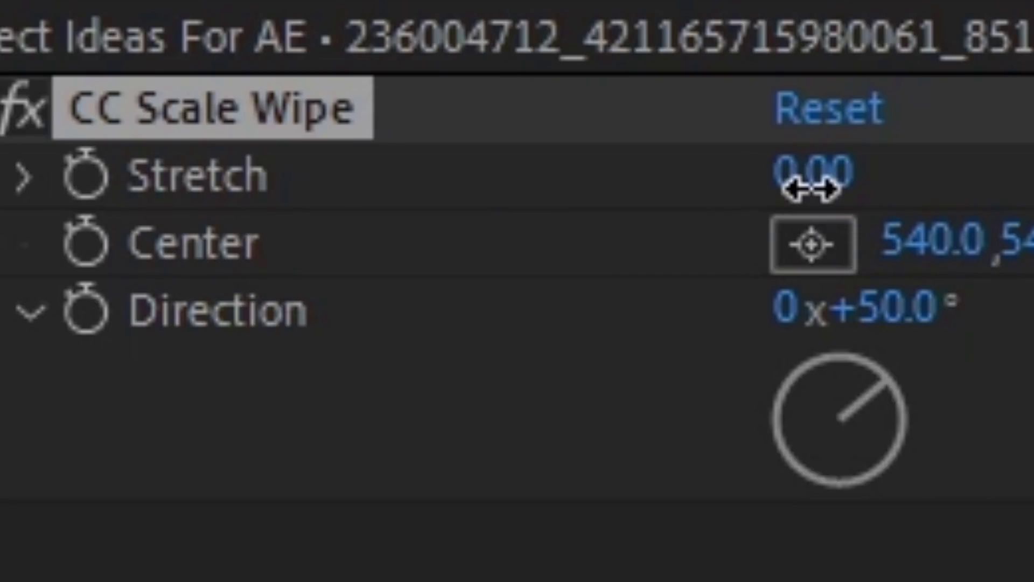
drag(819, 184, 793, 240)
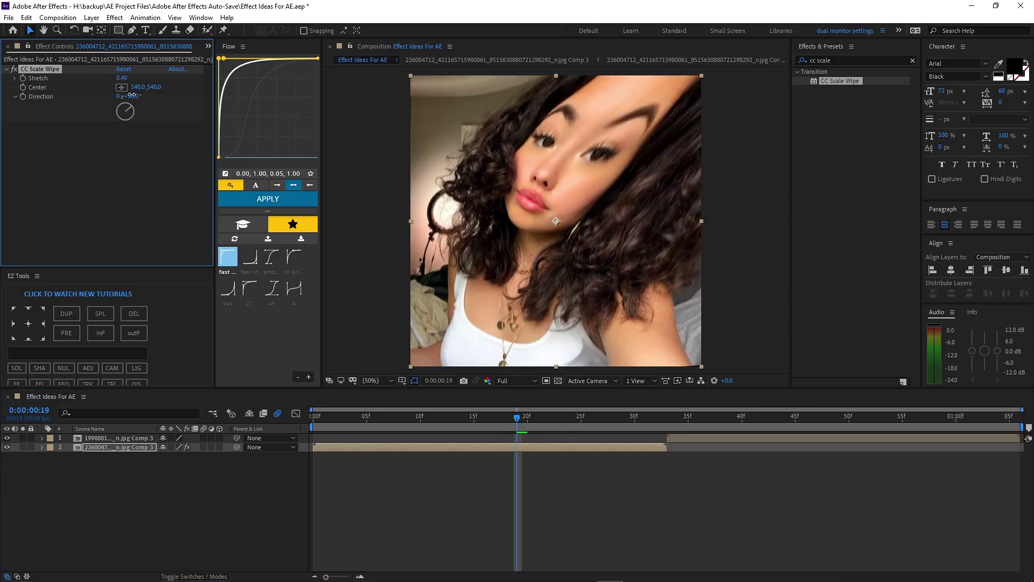
Step: At frame 15, adjust the selfie's CC Scale Wipe direction and stretch, then preview
click(472, 431)
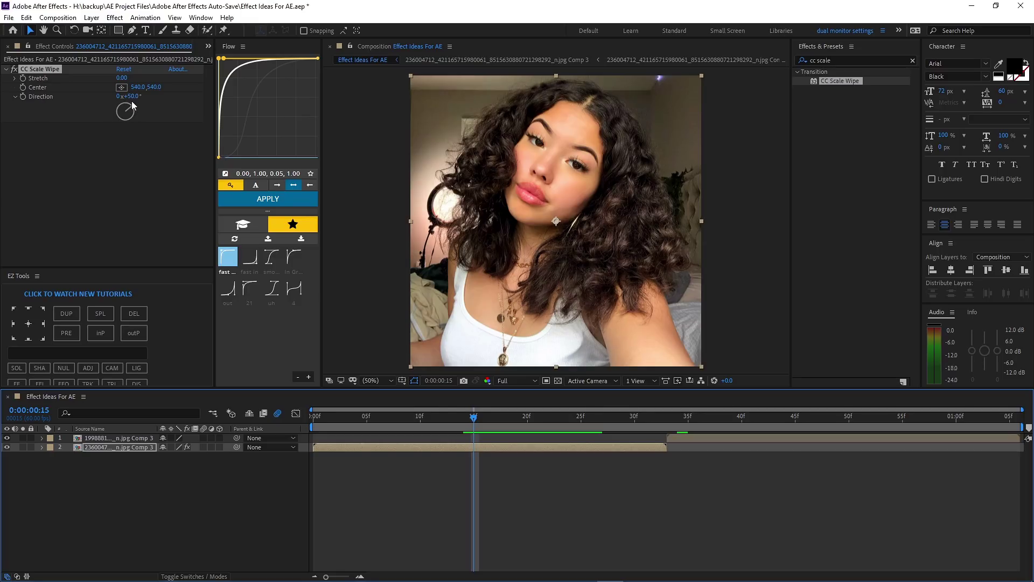
drag(135, 110, 130, 125)
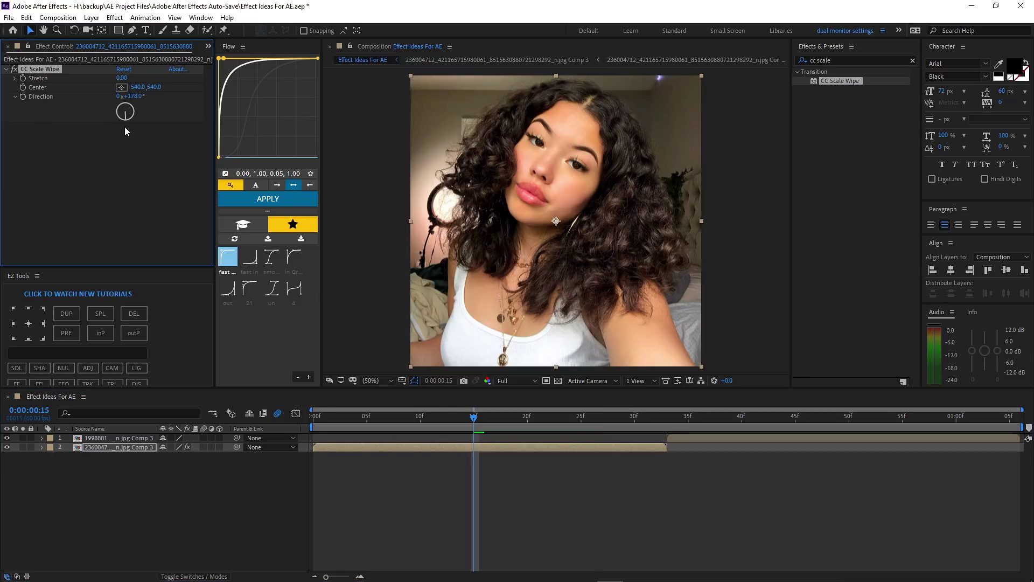
click(134, 95)
click(494, 429)
key(space)
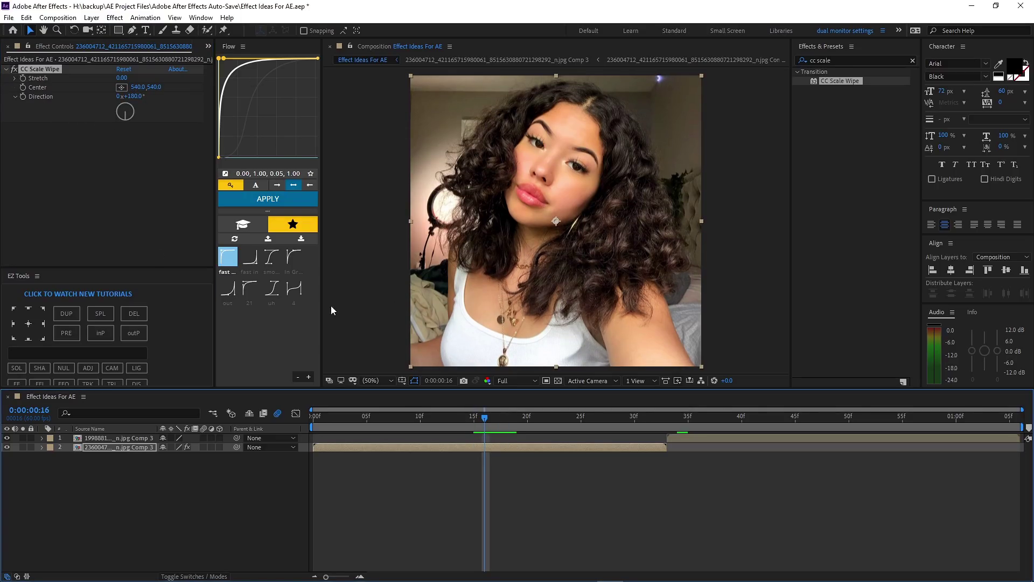
mouse_move(119, 78)
mouse_down()
mouse_move(102, 78)
mouse_move(114, 83)
mouse_up()
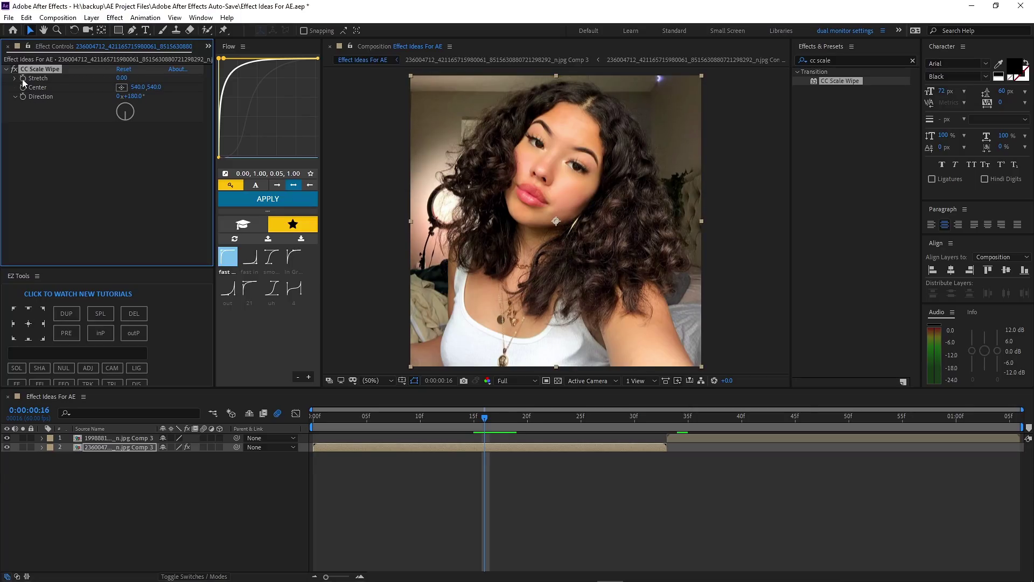
Step: Keyframe Stretch up at 30f, shift the end key to ~33f, and steepen its curve
key(u)
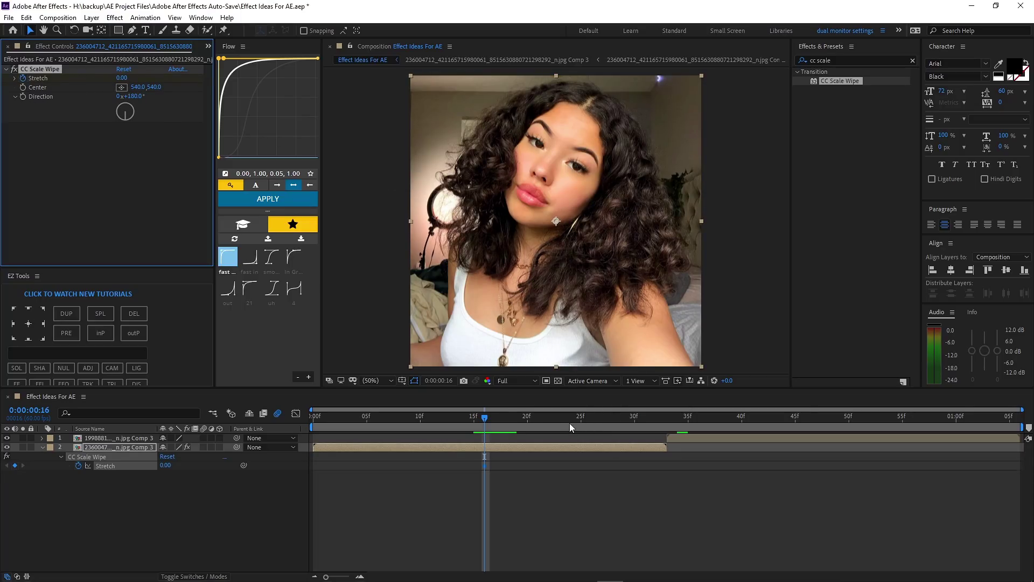
drag(570, 422, 624, 443)
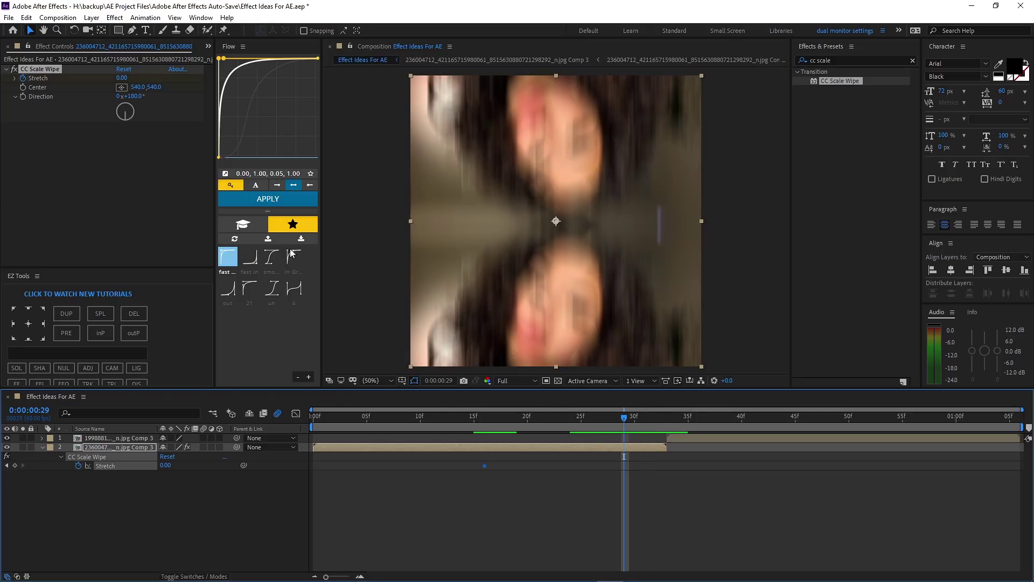
drag(122, 80, 202, 84)
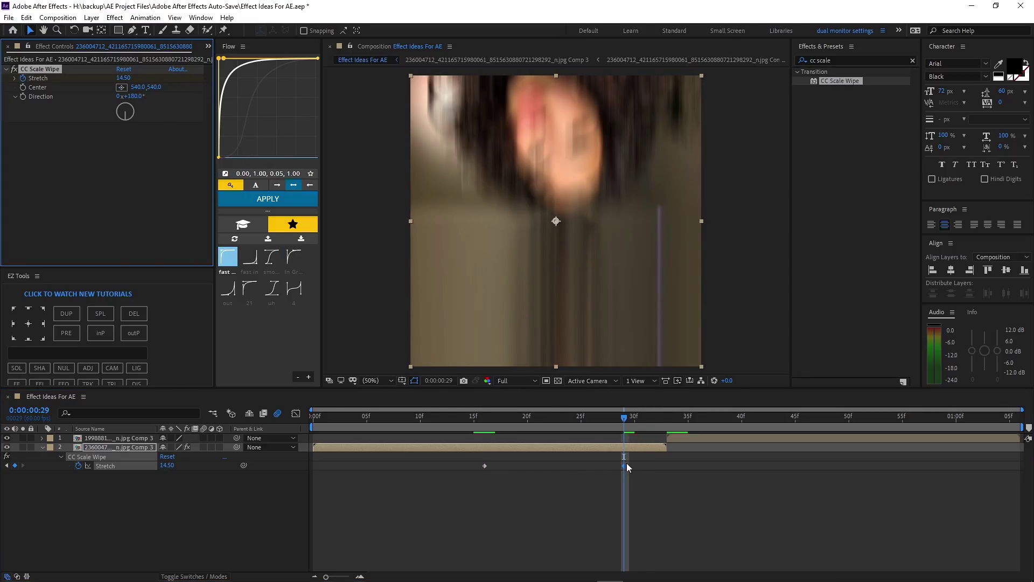
drag(625, 466, 667, 466)
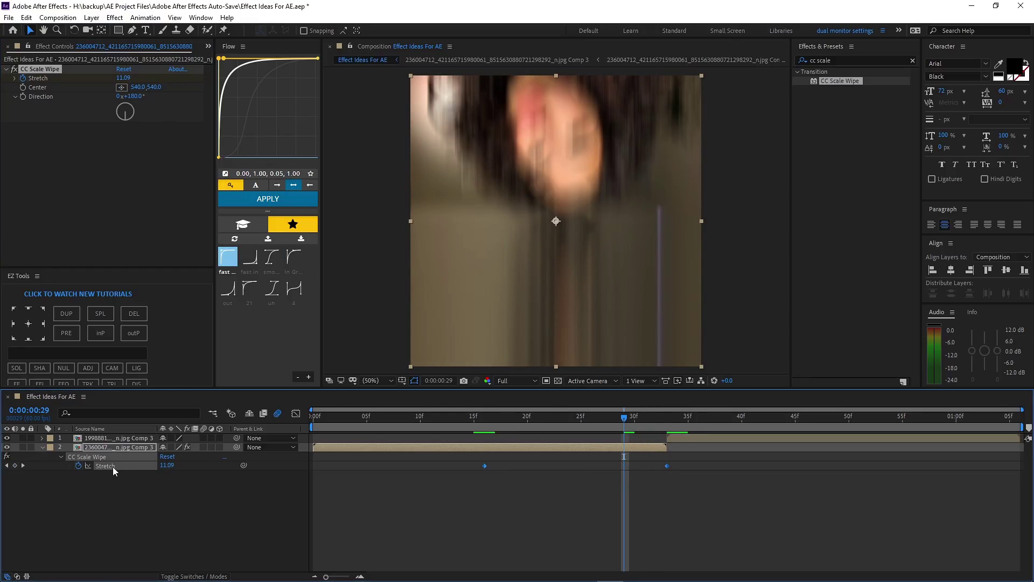
click(296, 414)
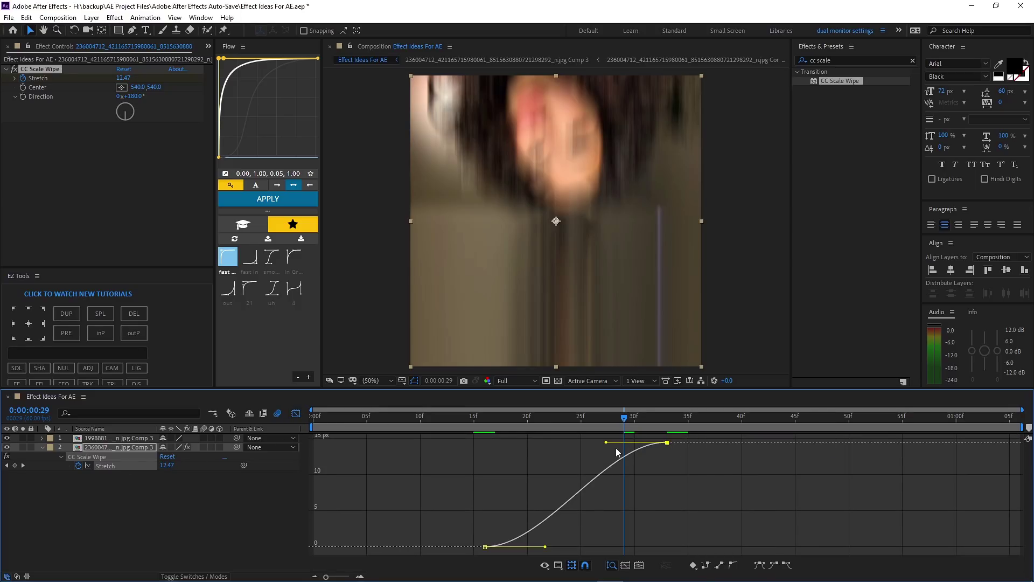
drag(607, 443, 707, 540)
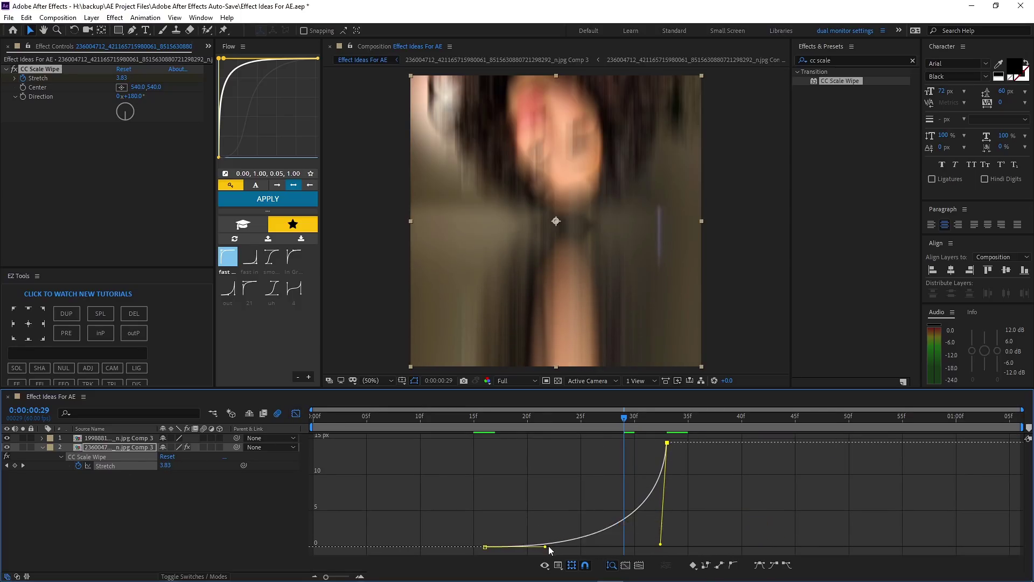
drag(545, 550, 572, 551)
key(shift+F3)
Step: Move the first Stretch keyframe to about 8f and set Stretch to 23 at 33f
drag(453, 425, 551, 438)
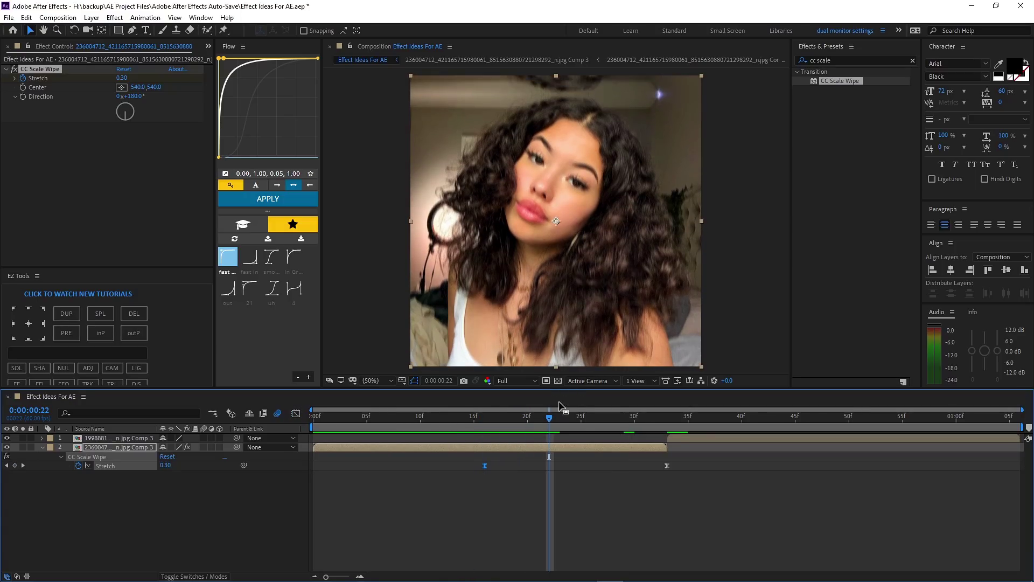
key(space)
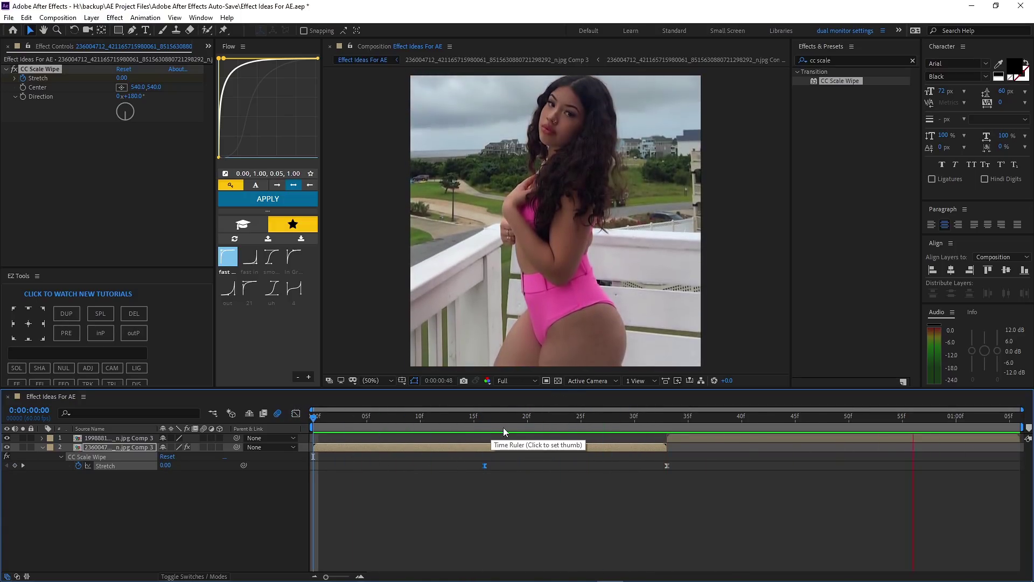
click(496, 426)
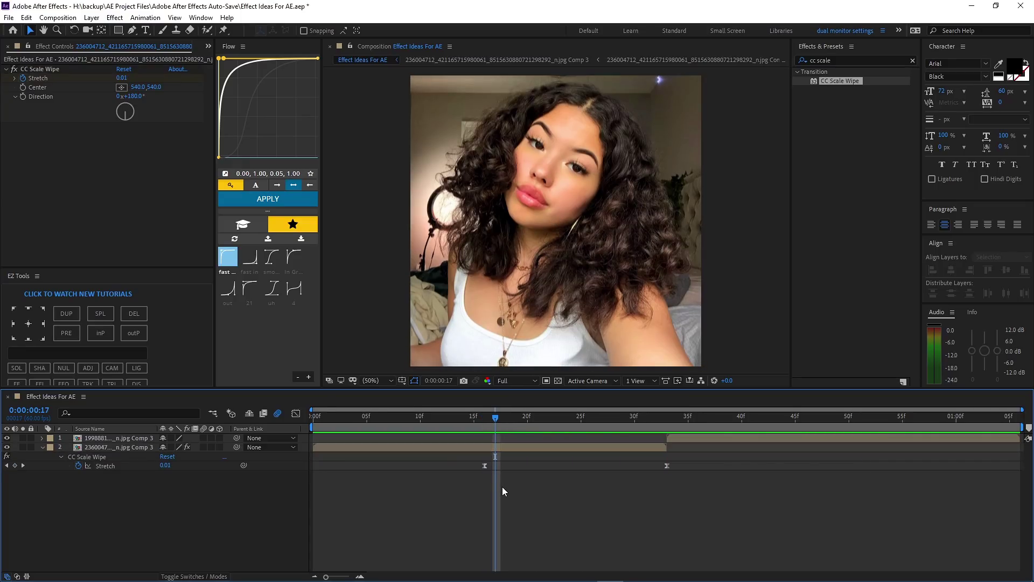
drag(484, 466, 400, 467)
drag(503, 431, 670, 473)
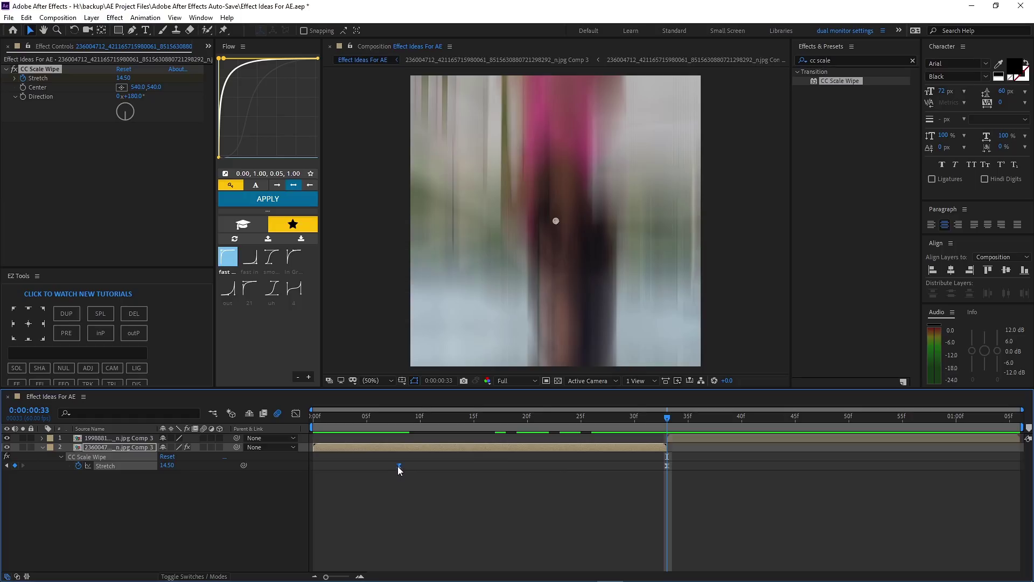
click(167, 465)
text(23)
key(Return)
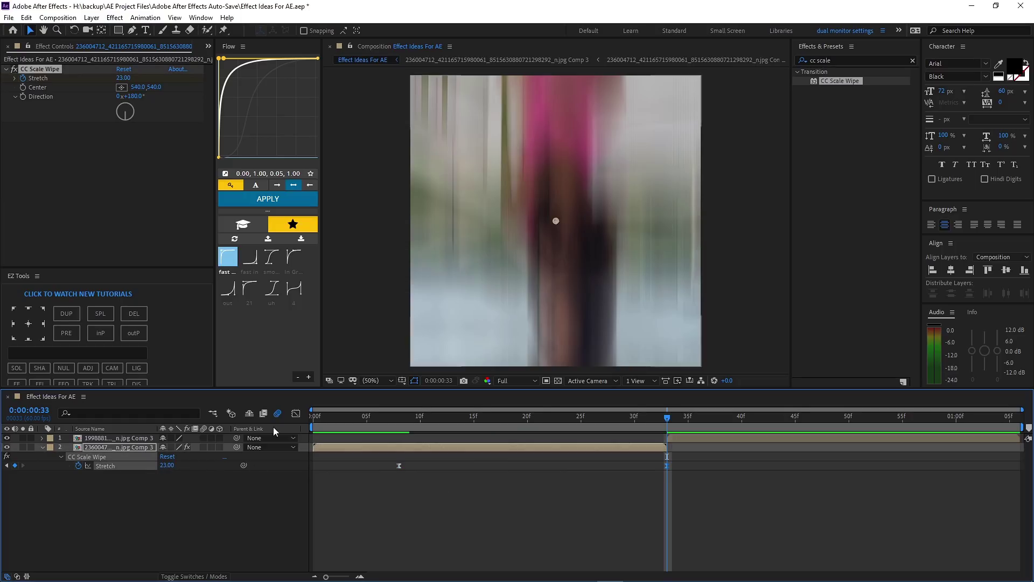
Step: Check the Stretch curve and preview the wipe from frame 4f
click(296, 413)
drag(560, 422, 356, 439)
click(296, 413)
key(space)
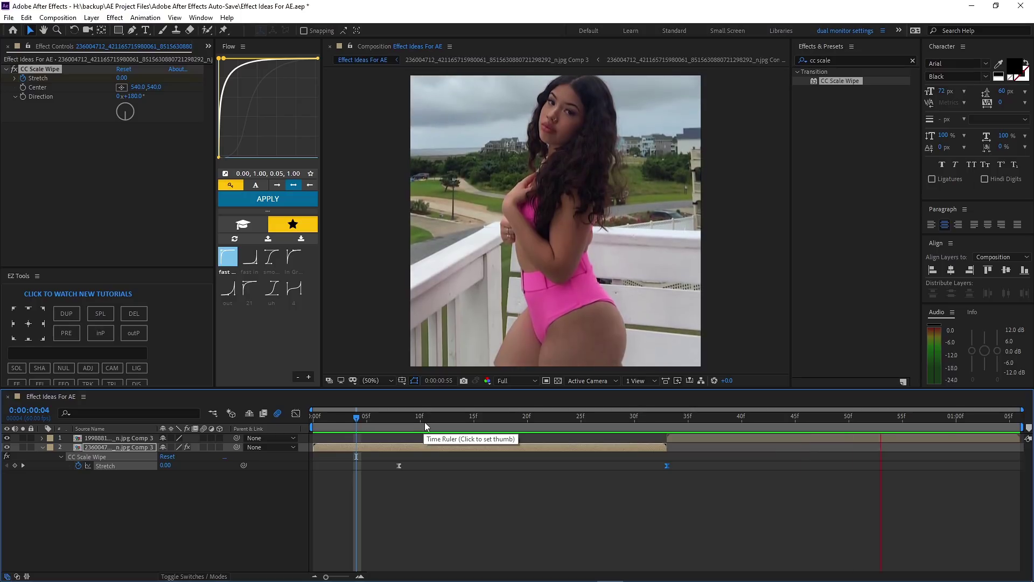
Step: Paste the selfie's Stretch keyframes onto the swimsuit photo layer and preview
click(688, 439)
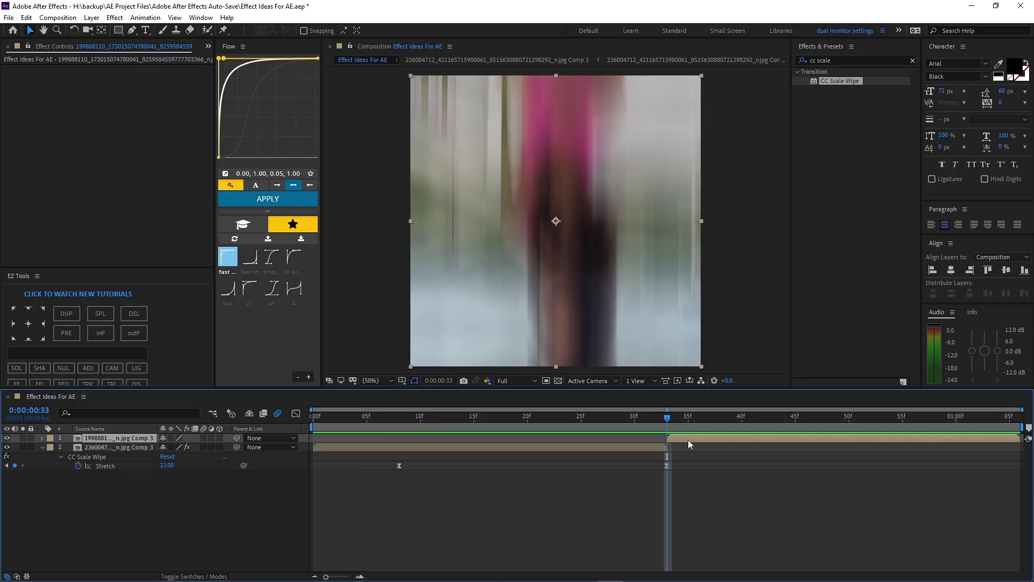
click(116, 468)
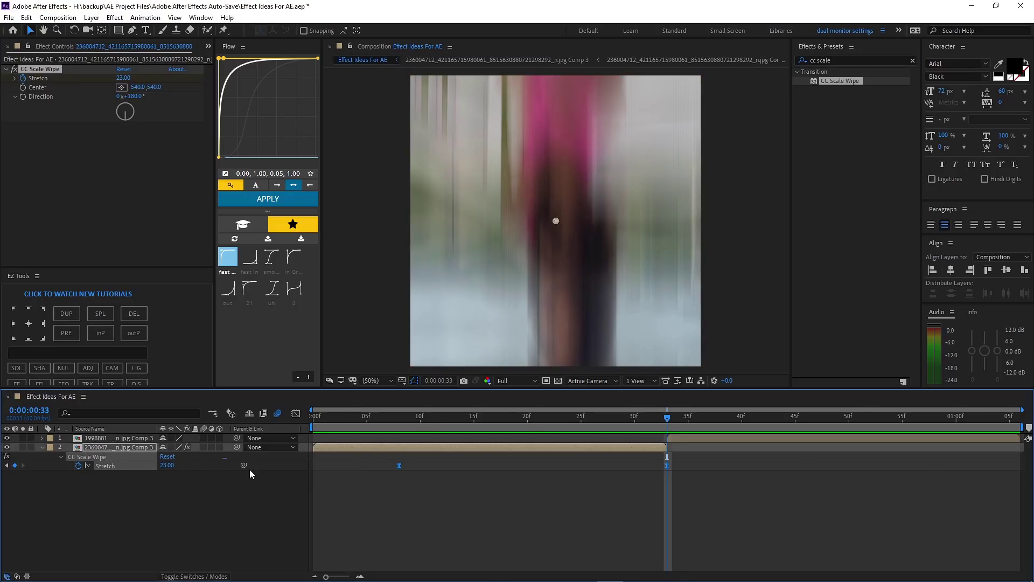
click(677, 435)
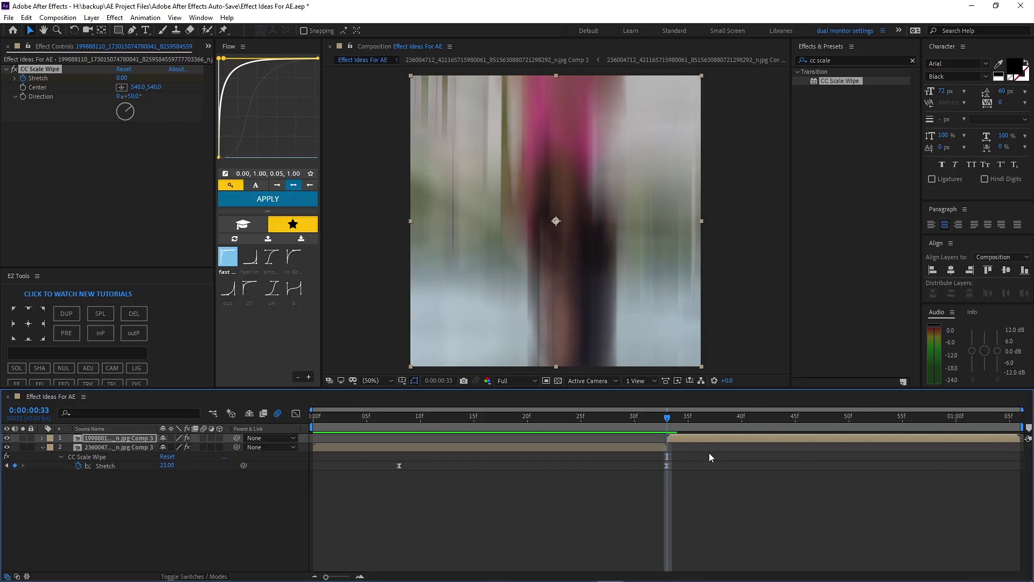
key(ctrl+v)
key(space)
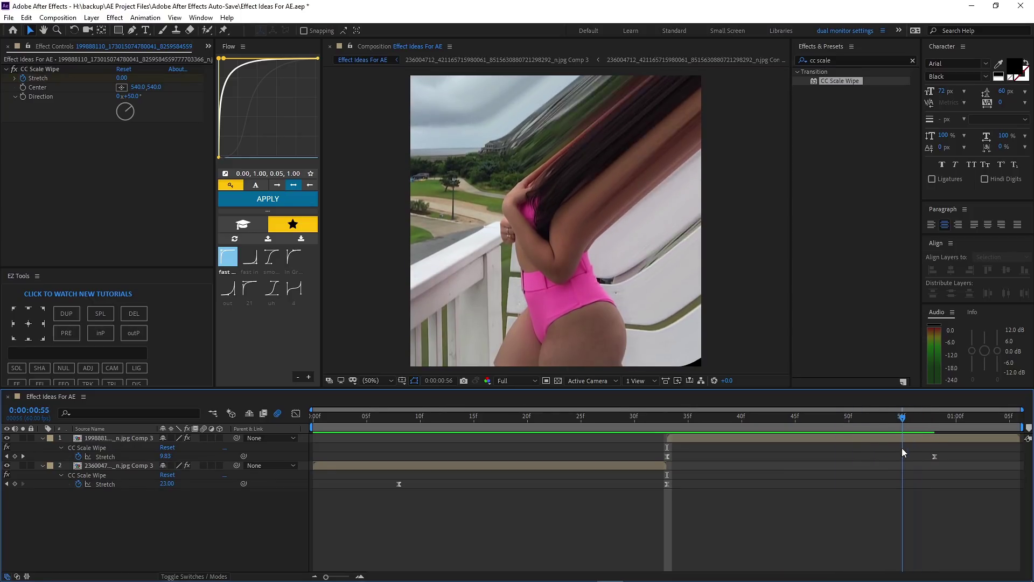
click(934, 457)
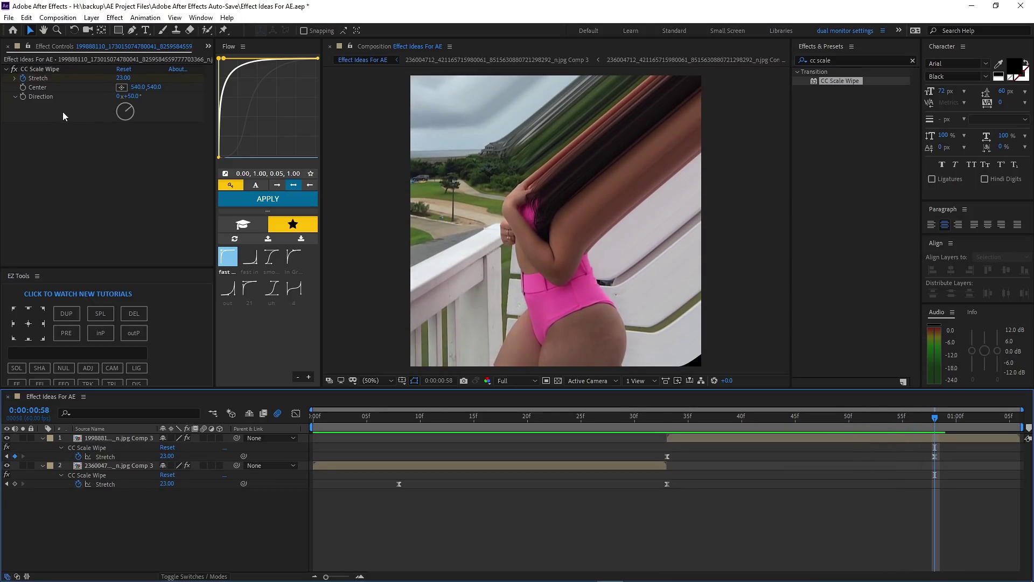
Step: Set the swimsuit layer's wipe Direction to 180°
click(131, 97)
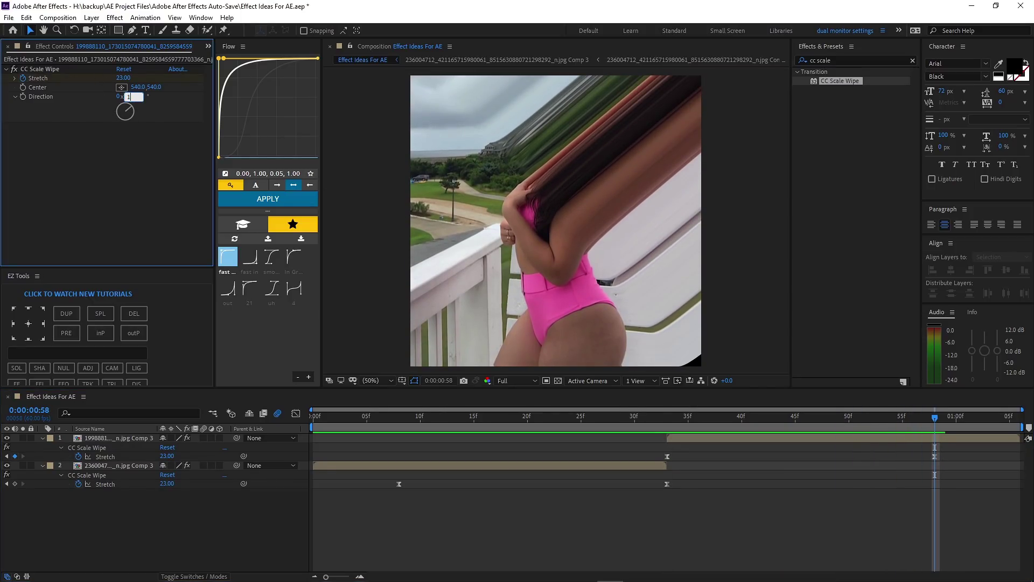
key(Return)
drag(641, 429, 816, 431)
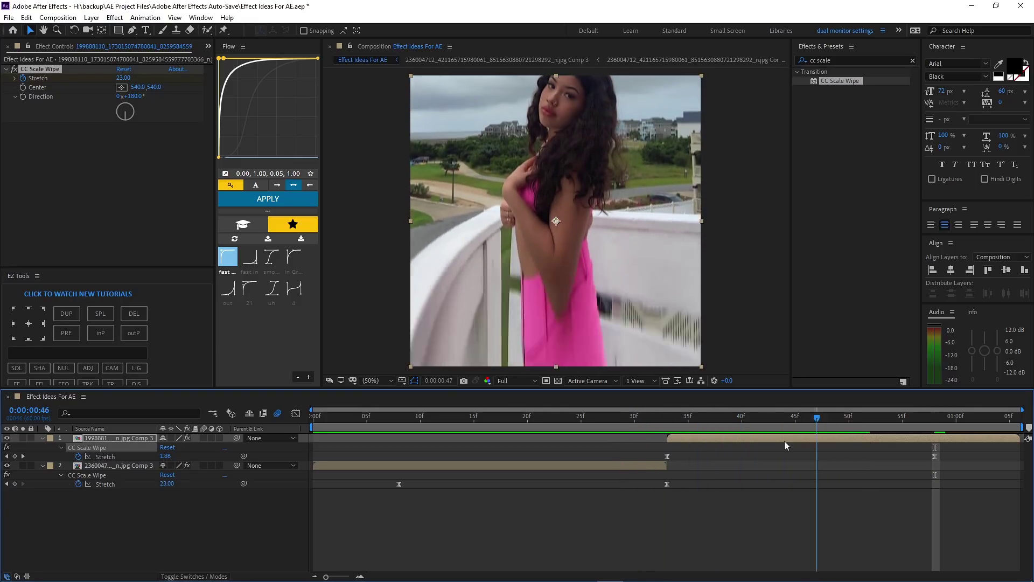
key(j)
click(671, 452)
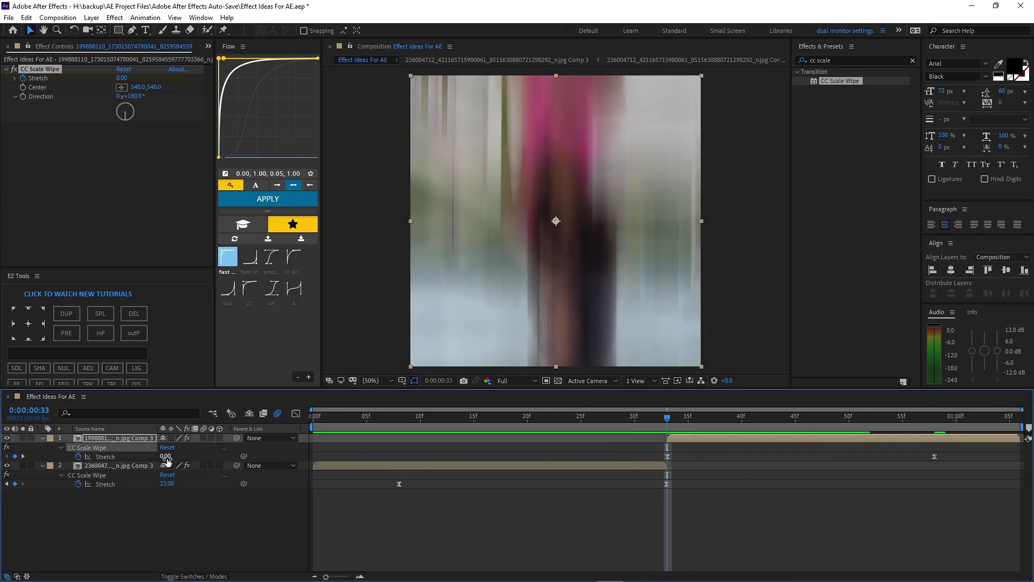
Step: Key the swimsuit layer's Stretch at -23 on 33f and 0 around 58f
drag(166, 459, 71, 459)
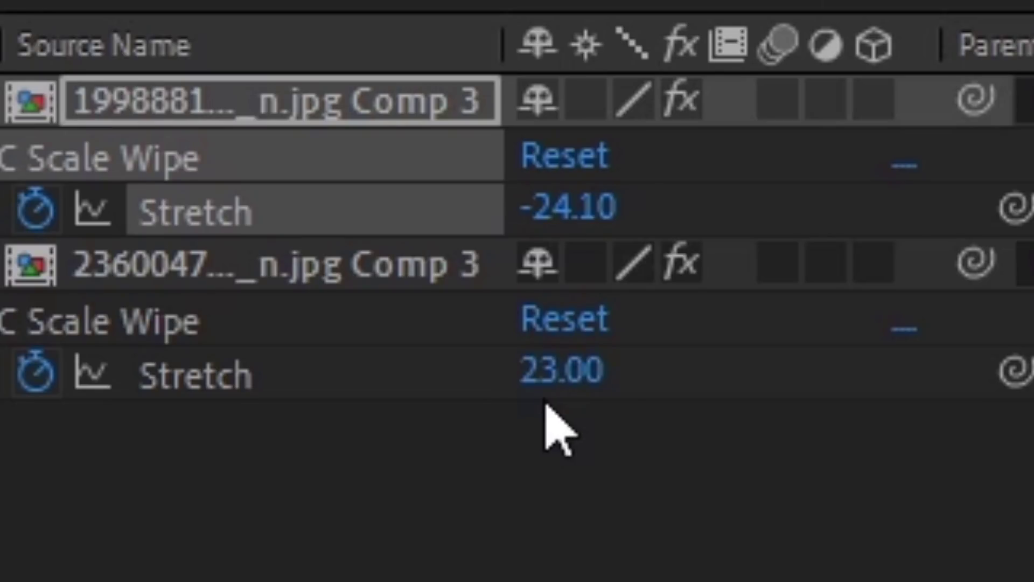
click(165, 457)
text(-23)
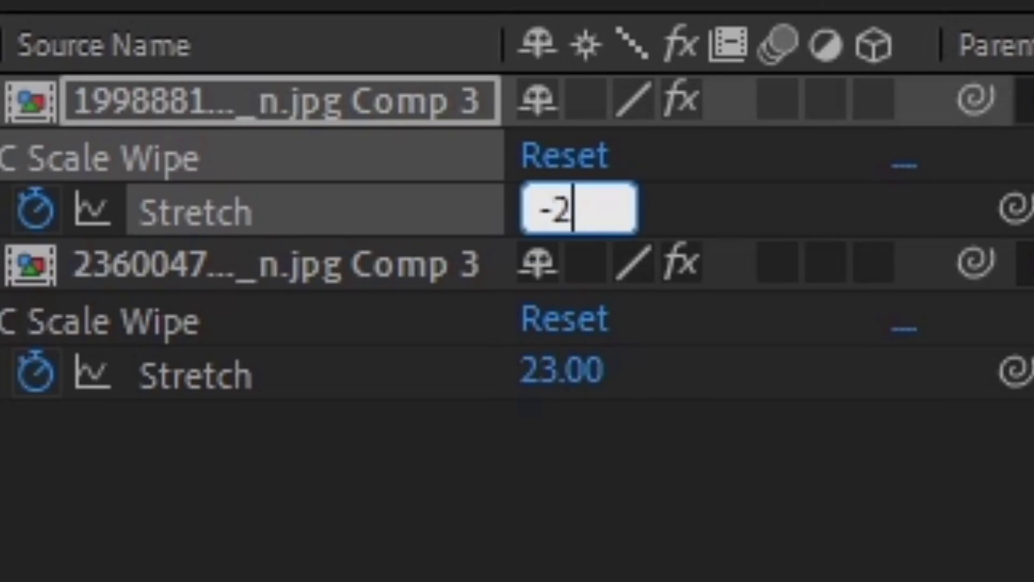
key(Return)
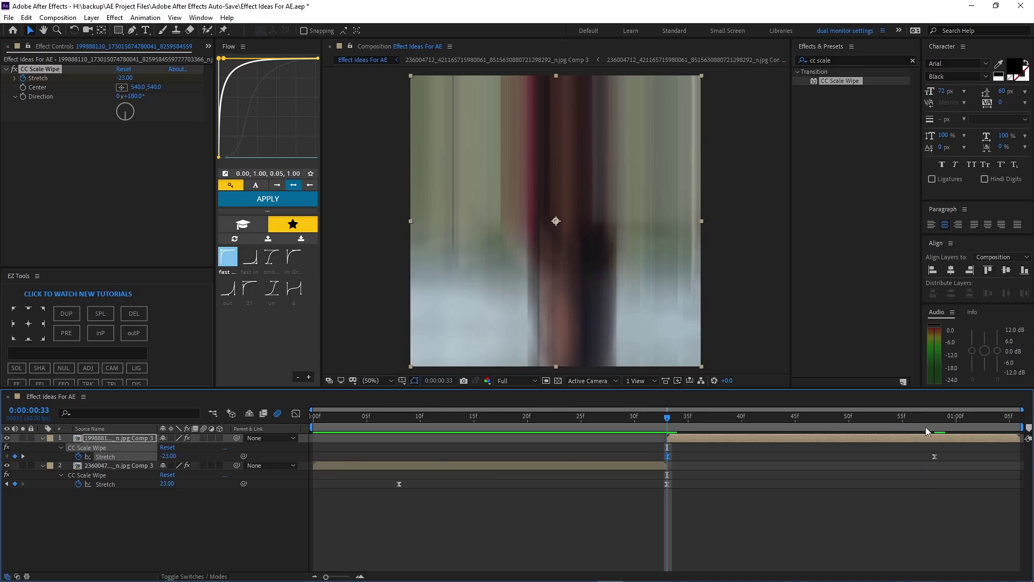
click(930, 430)
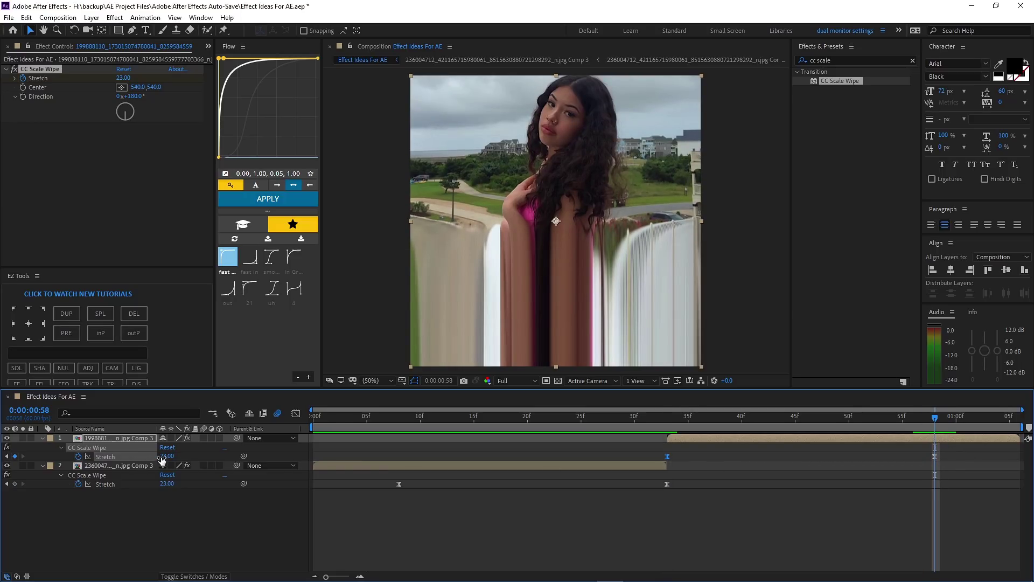
key(Return)
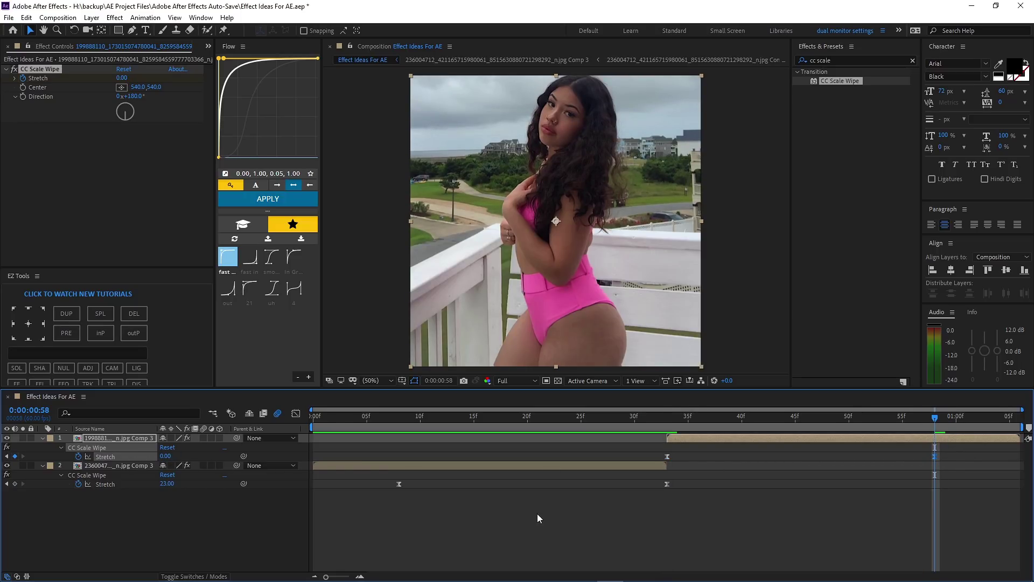
drag(933, 453, 939, 457)
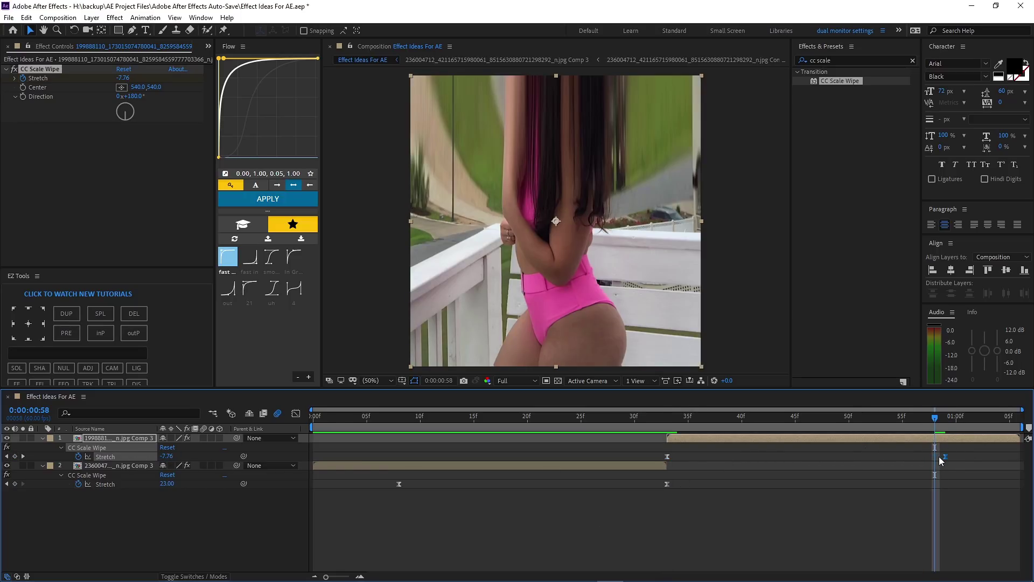
click(667, 425)
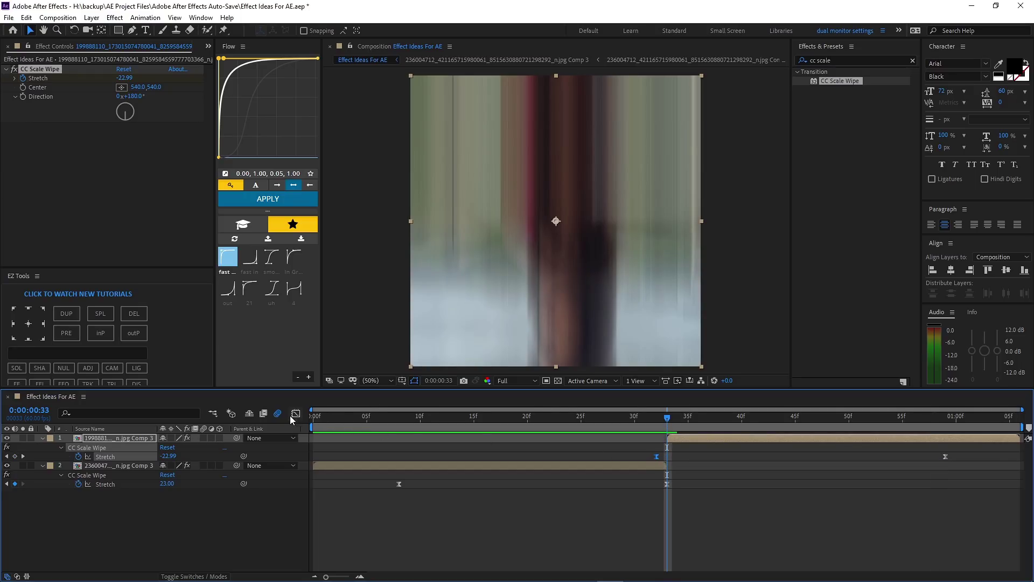
Step: Shape the Stretch curve to leave 33f sharply and ease into the end, then preview
click(295, 414)
drag(791, 546, 602, 448)
drag(936, 545, 679, 446)
click(296, 414)
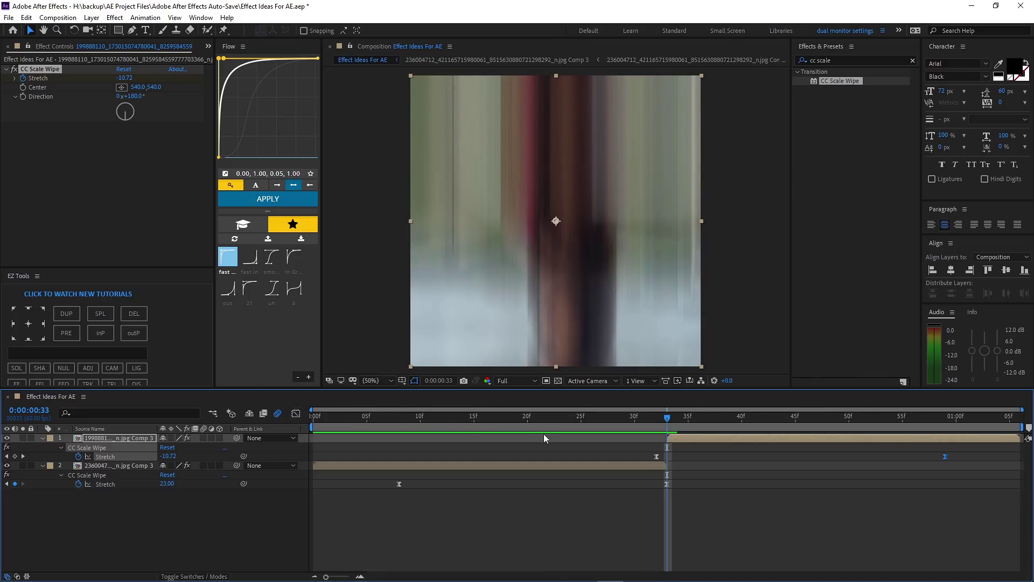
click(296, 413)
drag(680, 446, 710, 447)
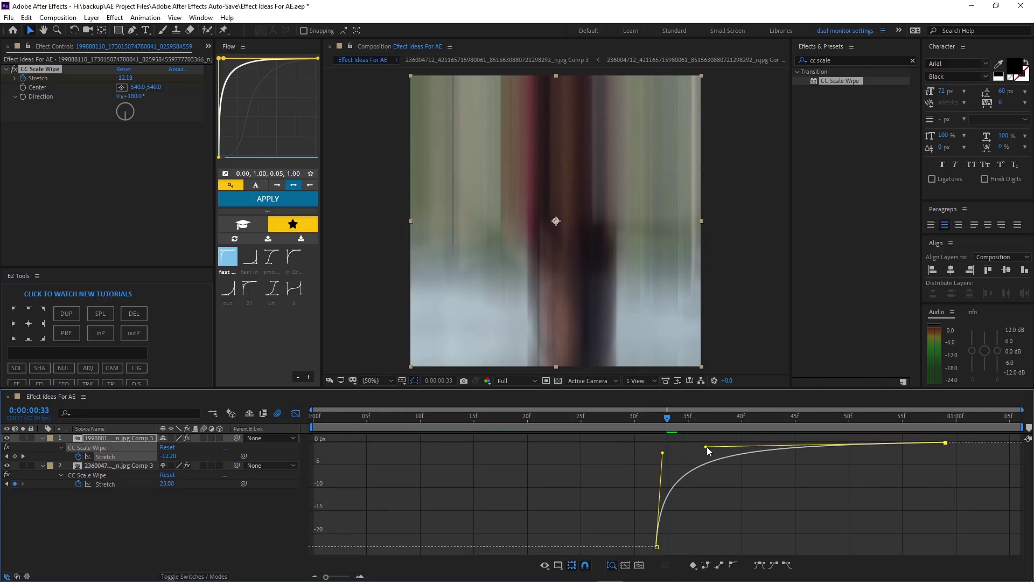
click(296, 414)
key(space)
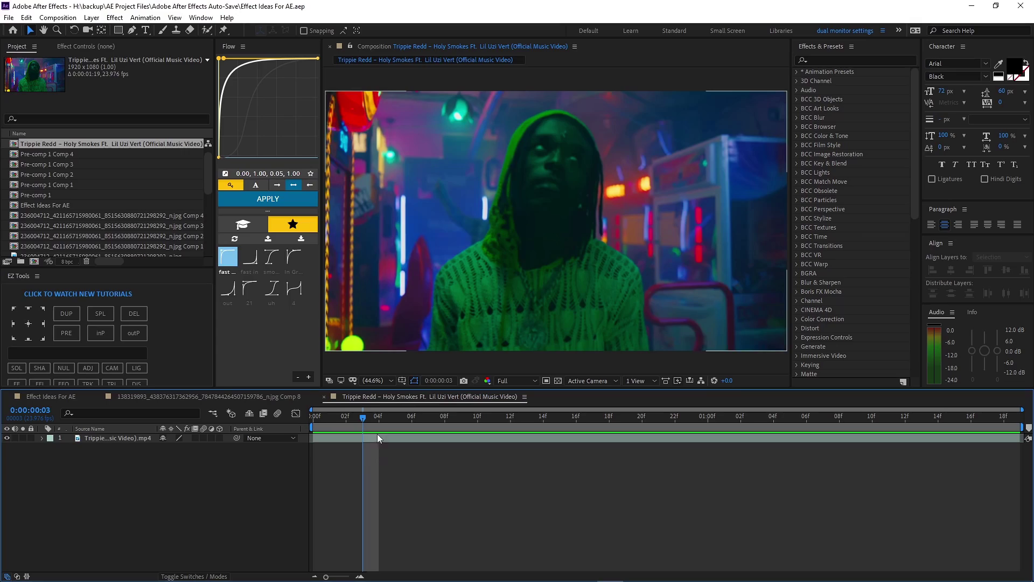
Step: Scrub the music-video composition forward to frame 15
drag(377, 434, 563, 442)
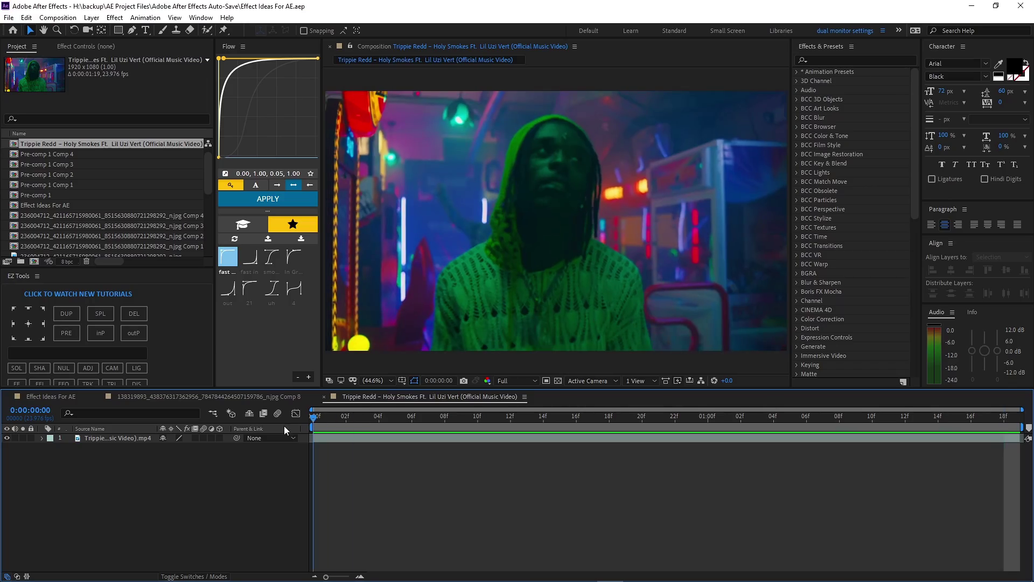
Step: Pre-compose the music-video layer into Comp 1 and duplicate the precomp layer
key(End)
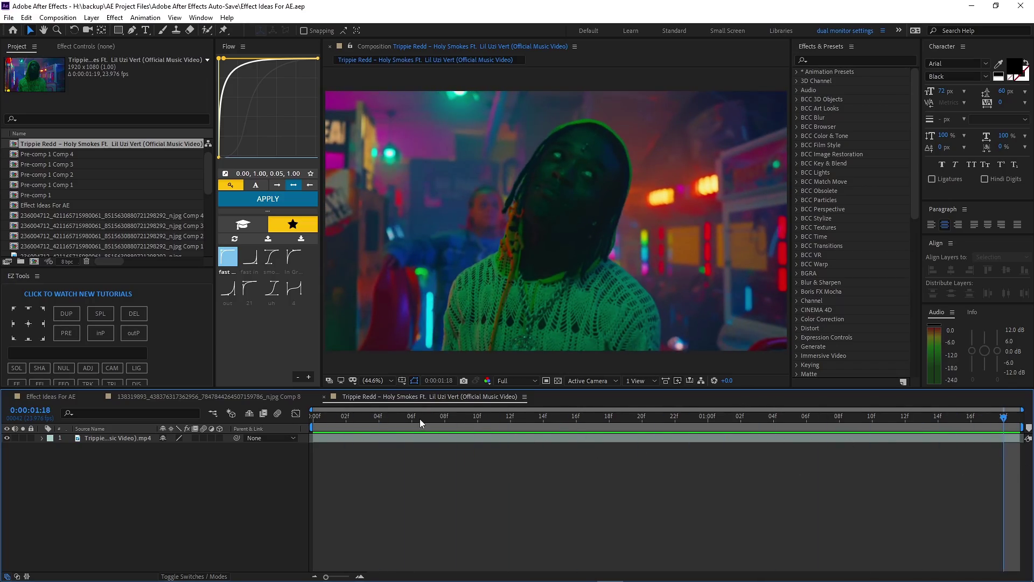
key(Home)
click(332, 437)
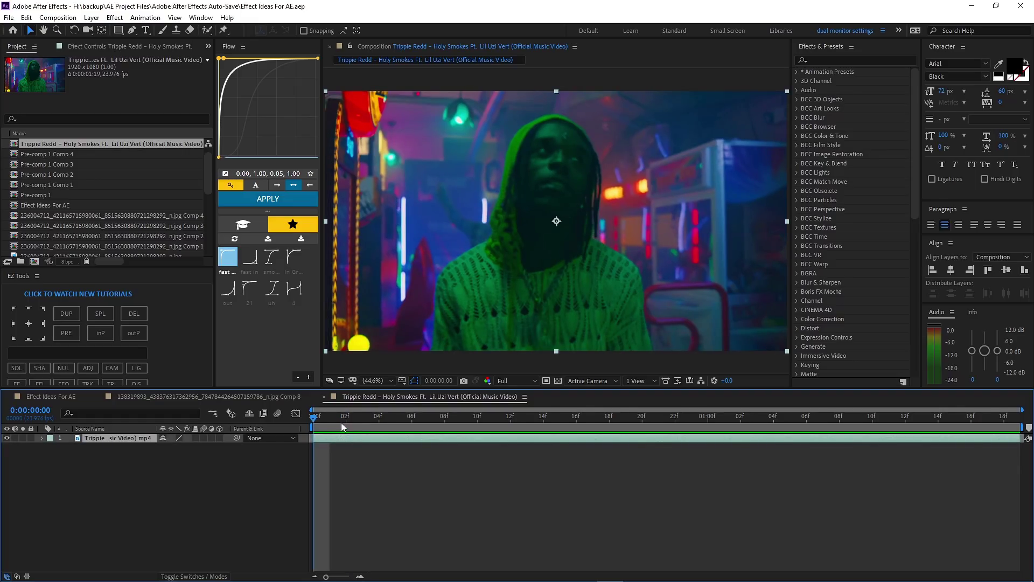
drag(342, 424, 593, 439)
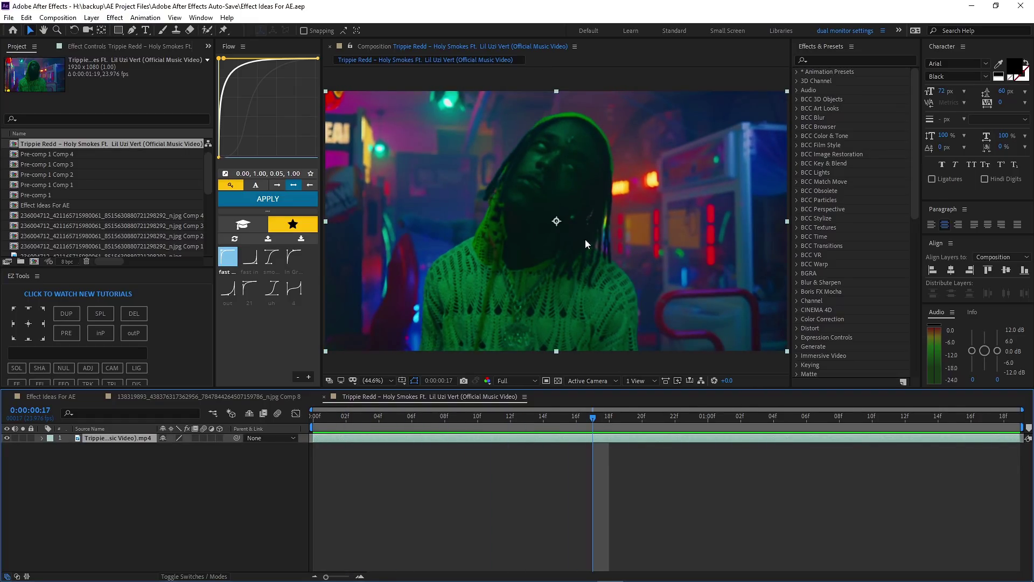
key(Home)
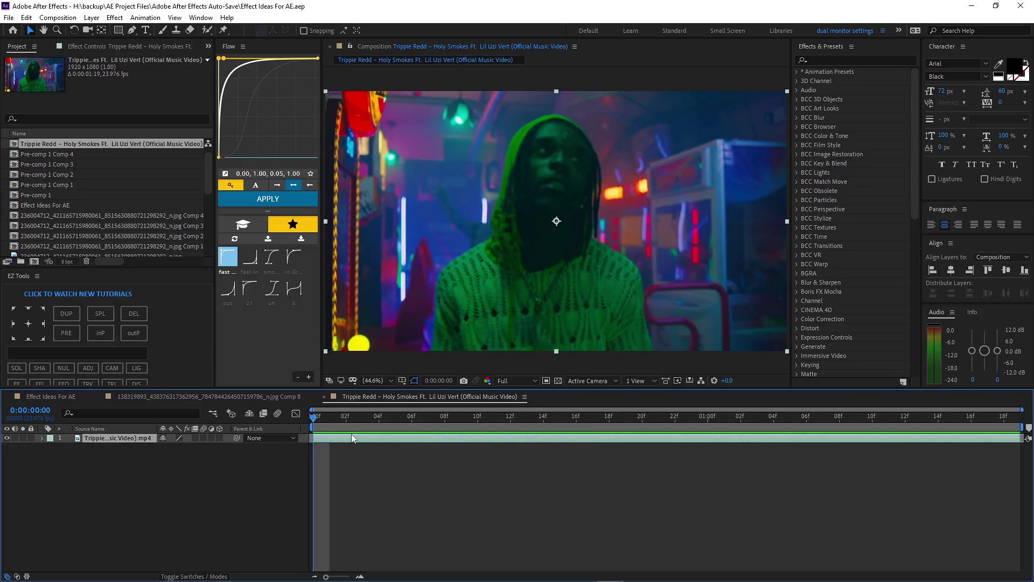
key(ctrl+shift+c)
click(536, 359)
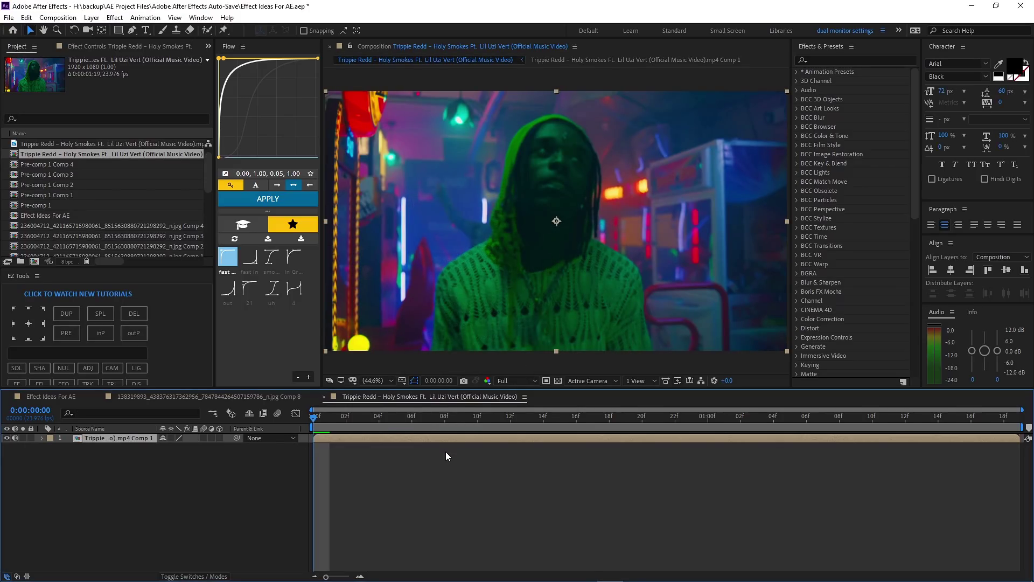
key(space)
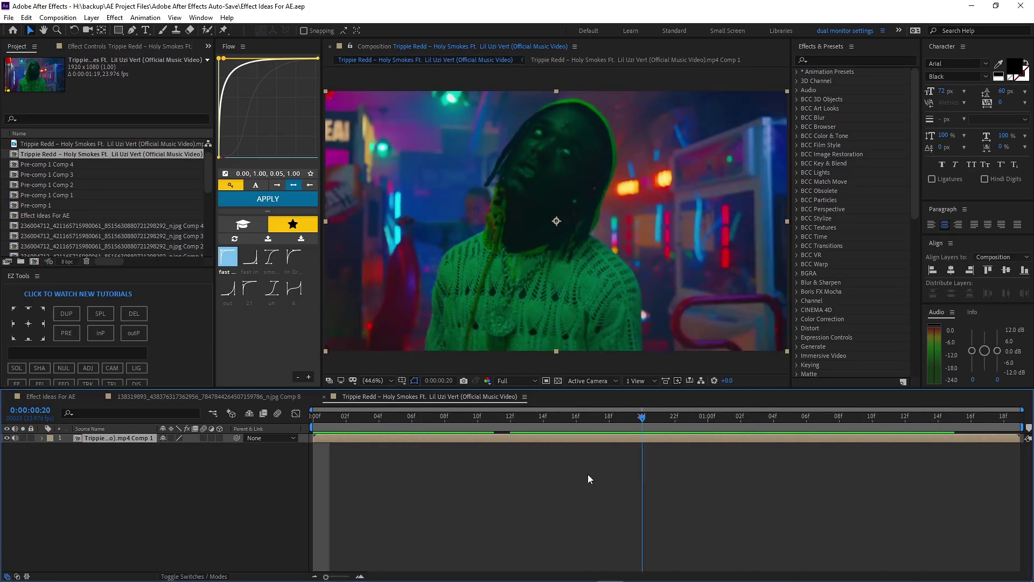
key(ctrl+d)
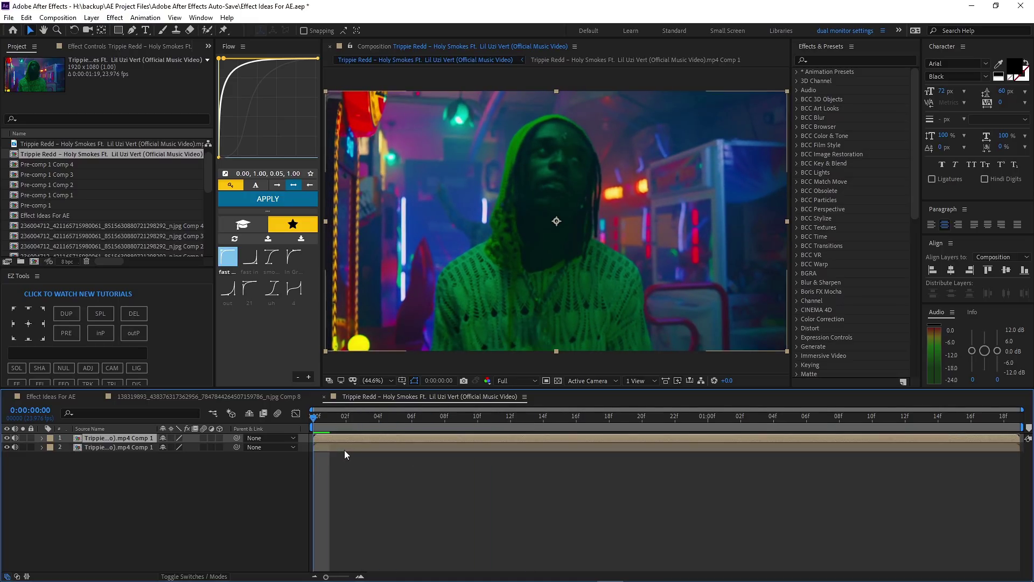
Step: Roto Brush the performer on layer 1, propagate to the last frame, and freeze the matte
click(207, 32)
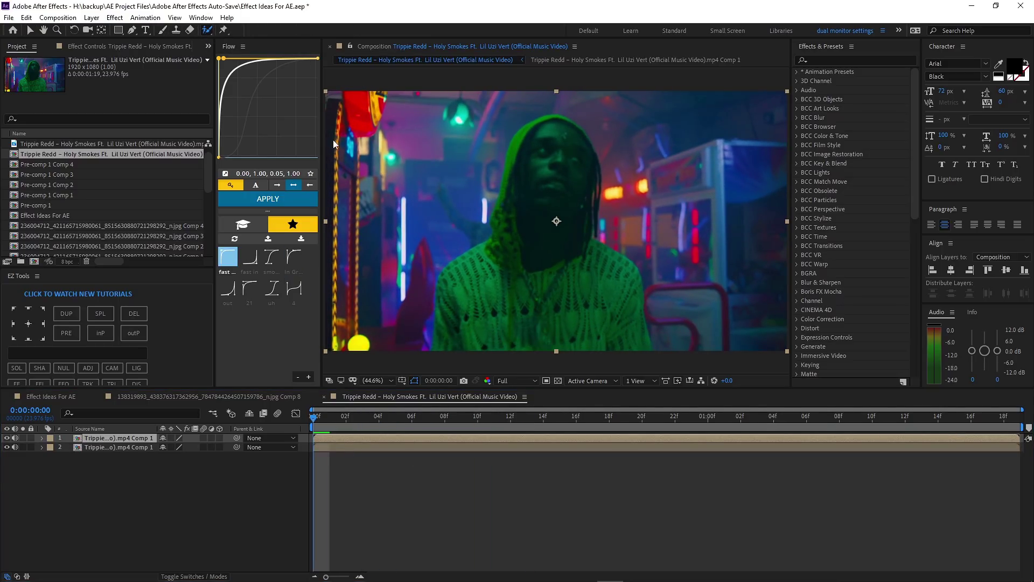
double_click(332, 437)
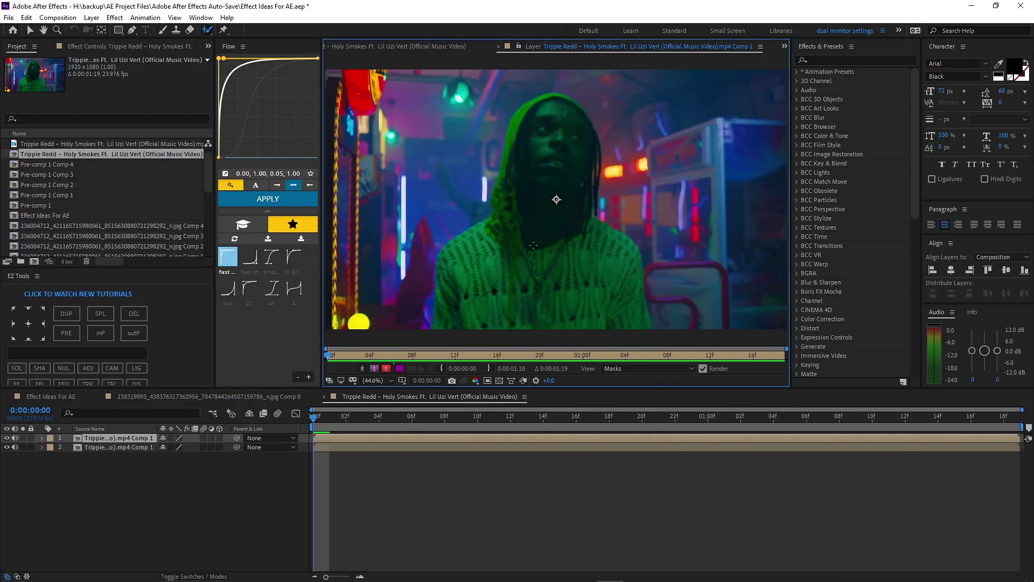
mouse_move(530, 92)
mouse_down()
mouse_move(498, 290)
mouse_move(544, 288)
mouse_up()
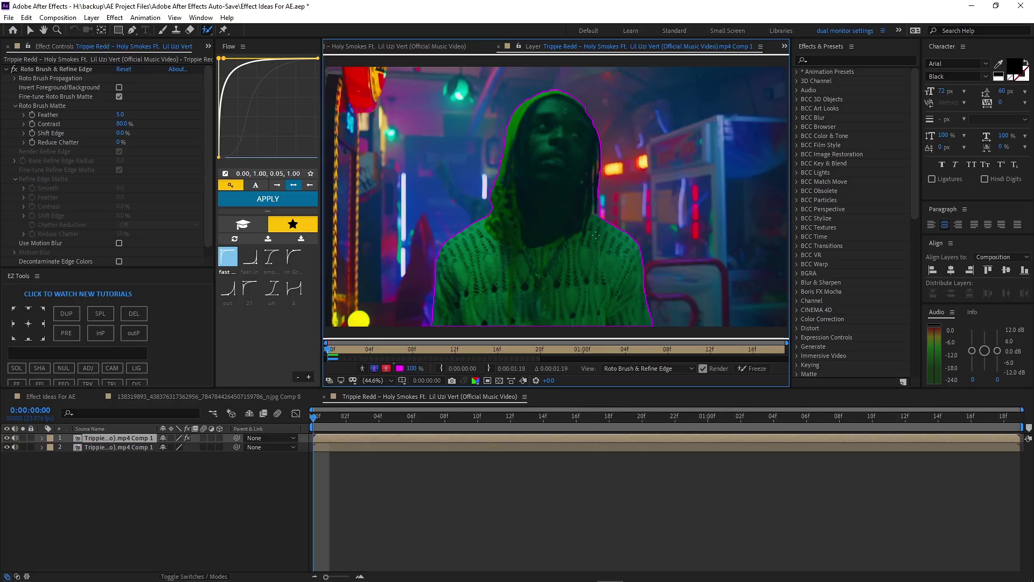
mouse_move(635, 536)
mouse_down()
mouse_move(549, 74)
mouse_move(427, 411)
mouse_move(564, 477)
mouse_up()
drag(330, 353, 391, 355)
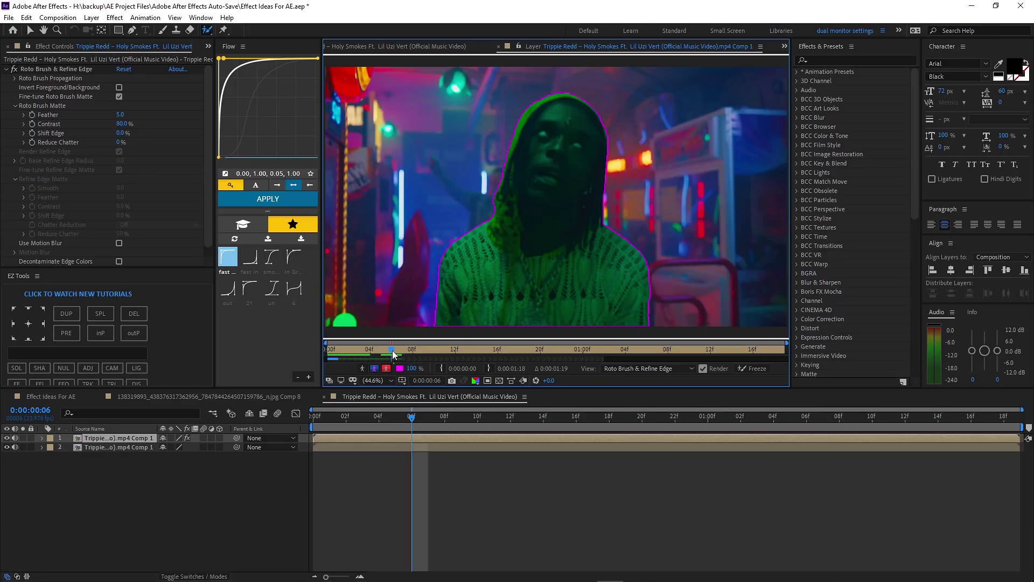
click(411, 353)
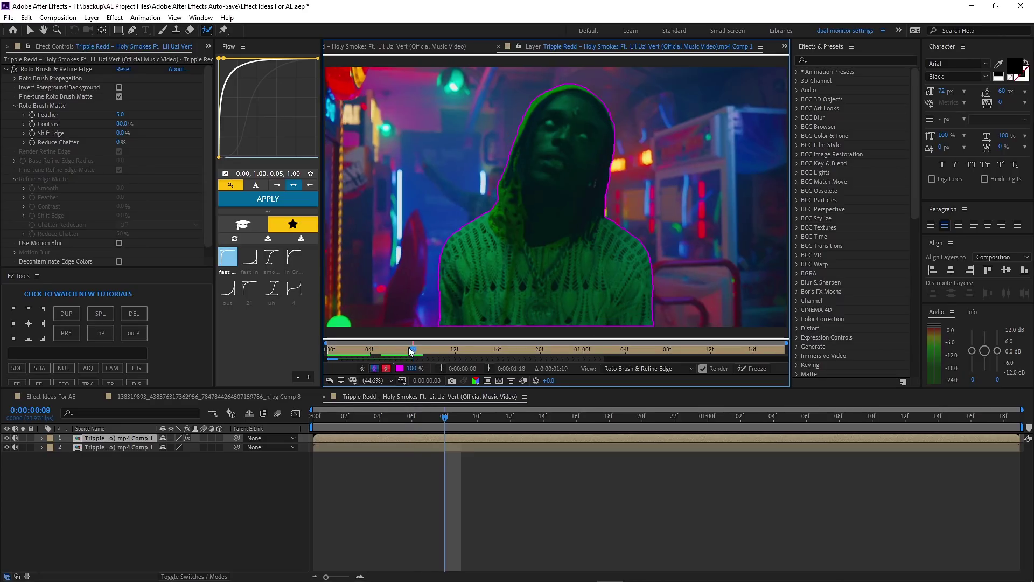
key(End)
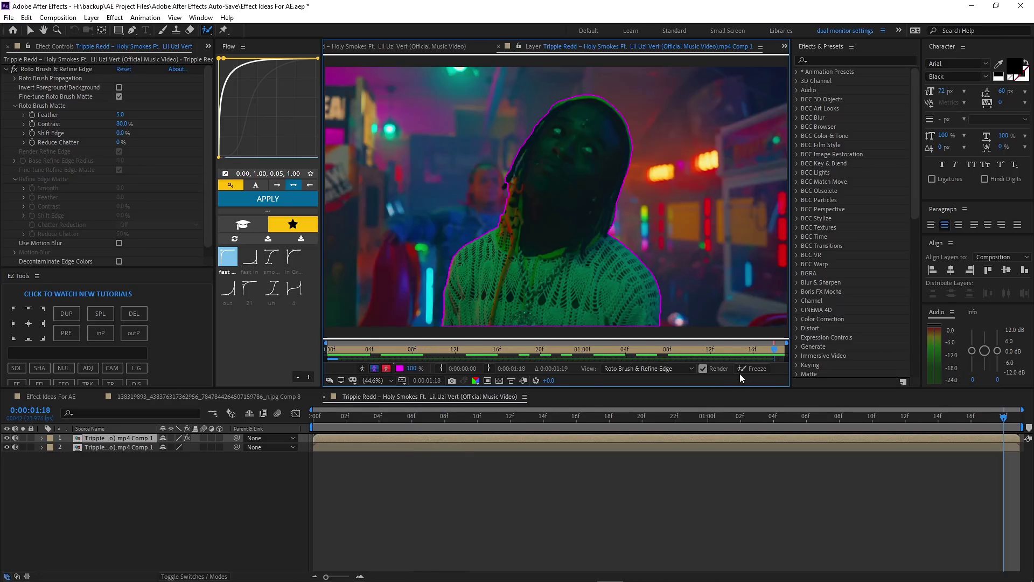
click(759, 371)
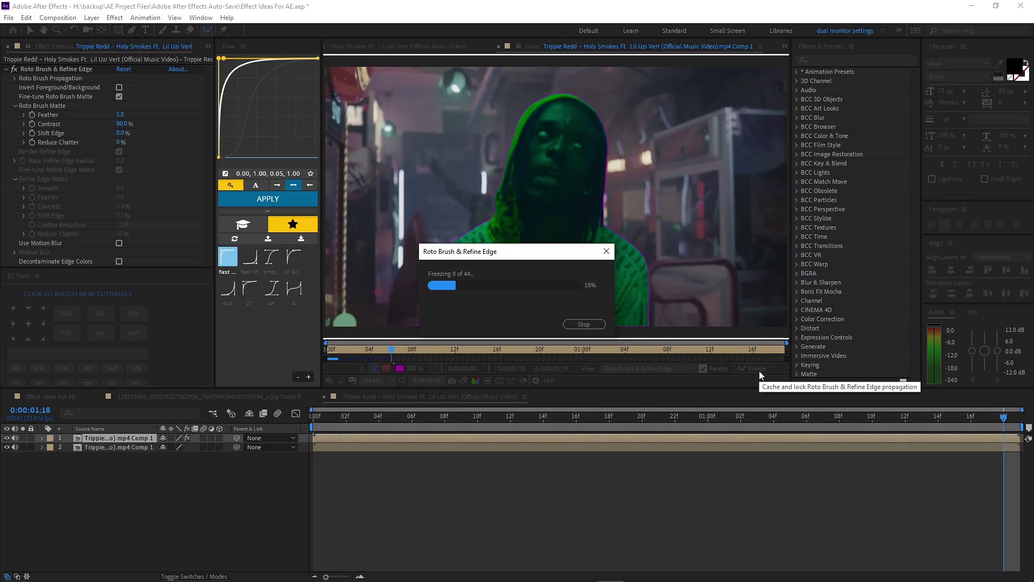
click(498, 48)
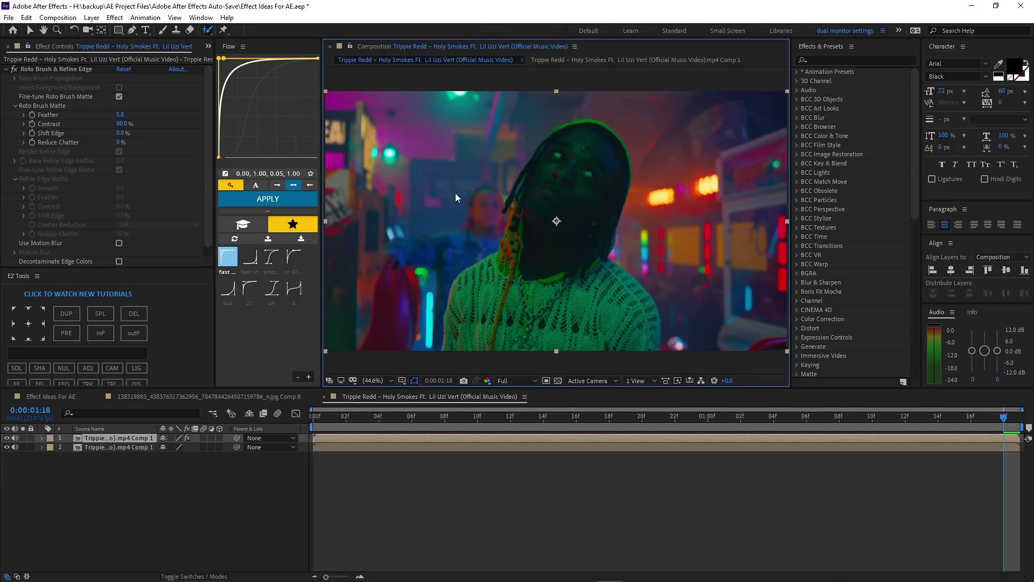
Step: Solo the cut-out, raise the Roto Brush Matte Feather to 11.8, preview, and save
click(32, 32)
click(22, 438)
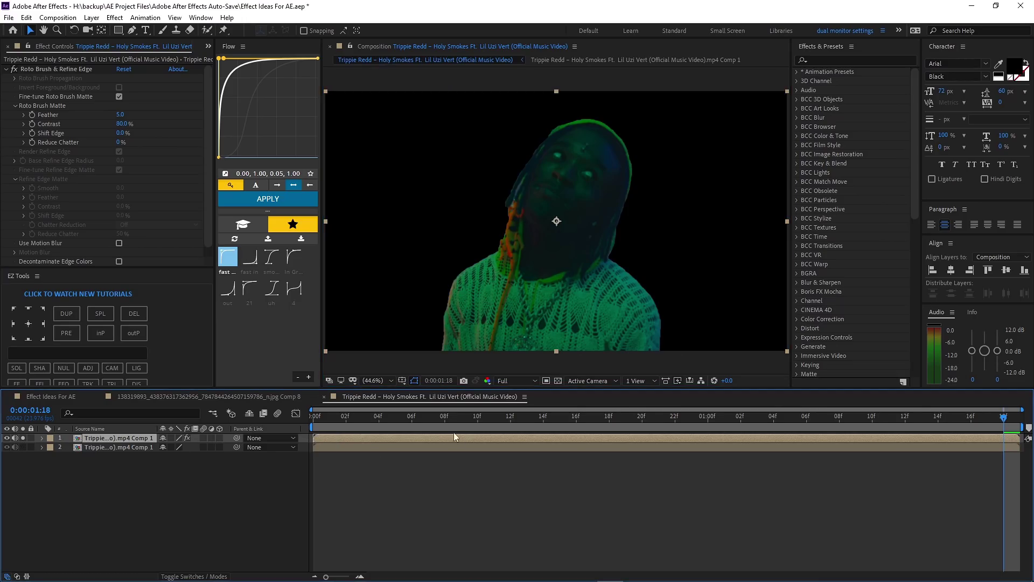
key(space)
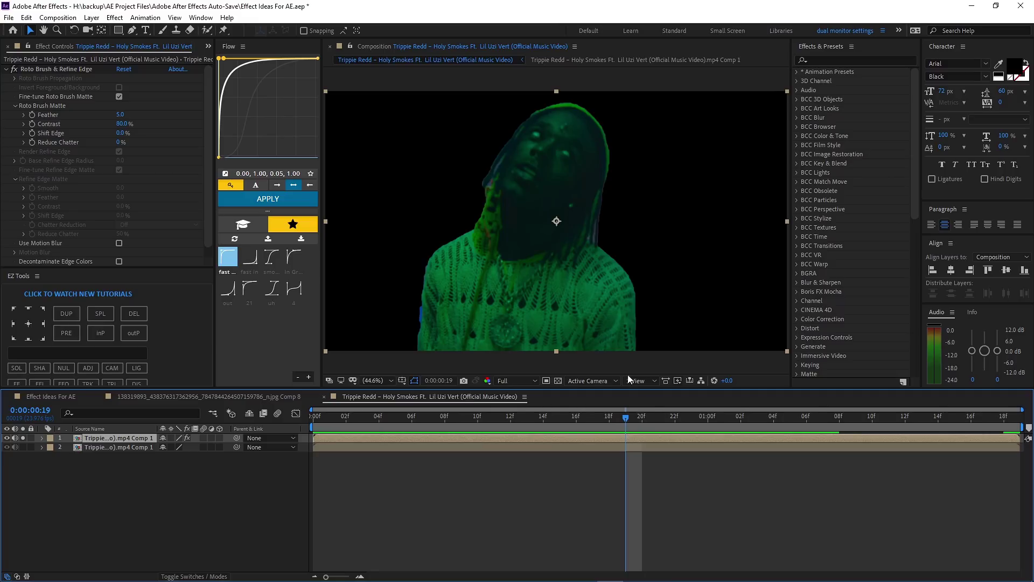
drag(119, 115, 135, 113)
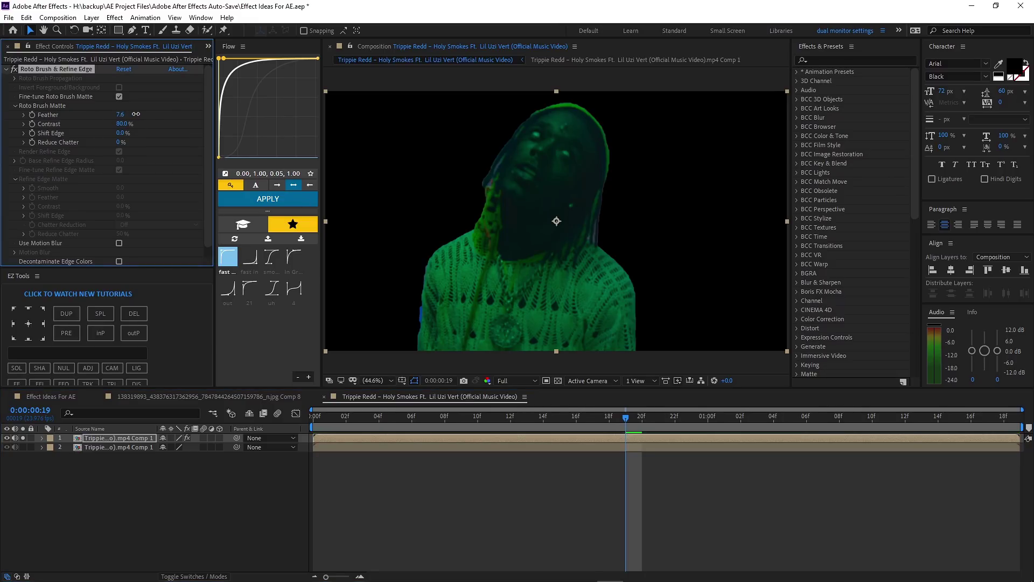
key(space)
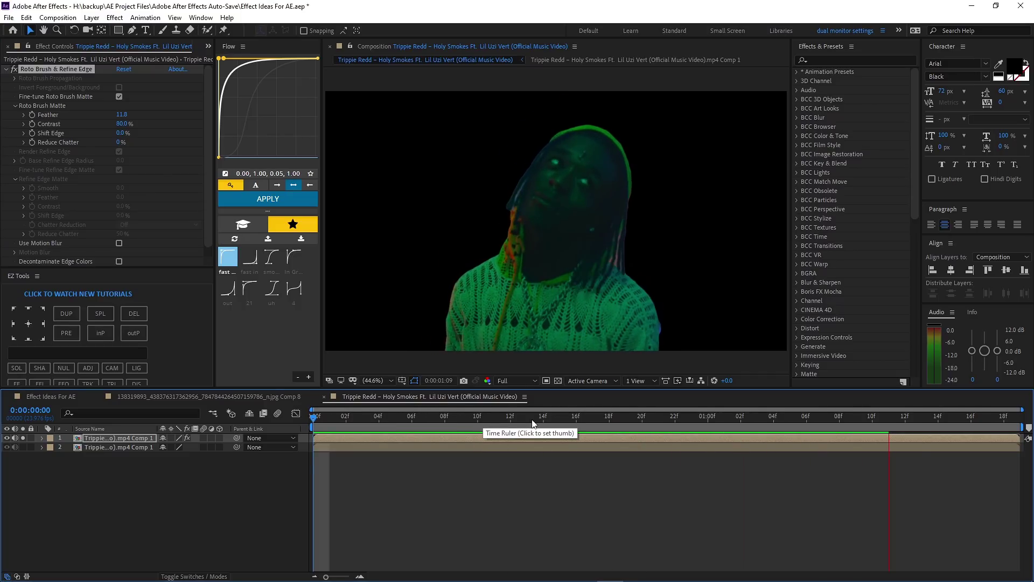
key(space)
key(ctrl+s)
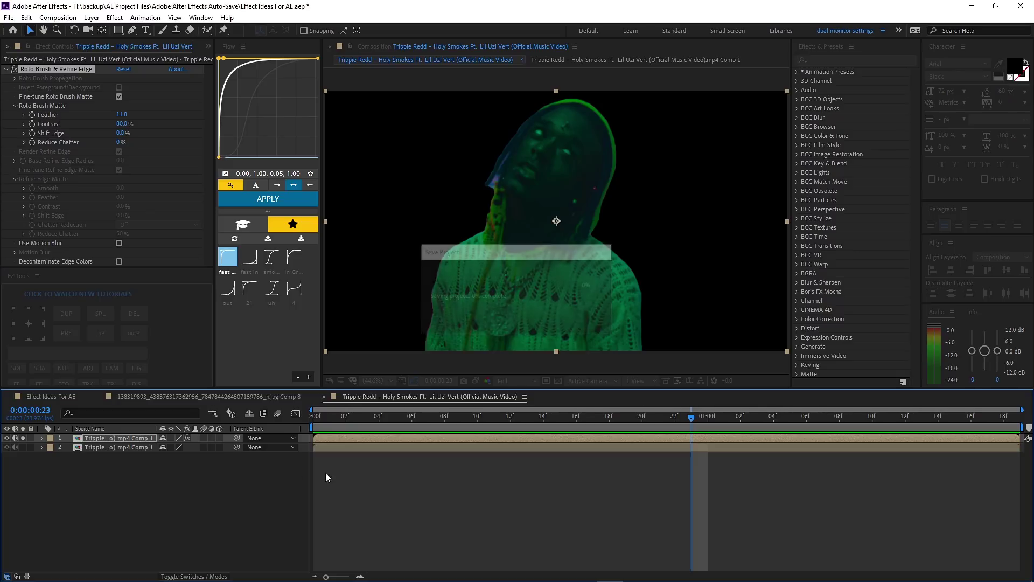
Step: Unsolo and duplicate the cut-out performer layer, then select the bottom layer
click(24, 438)
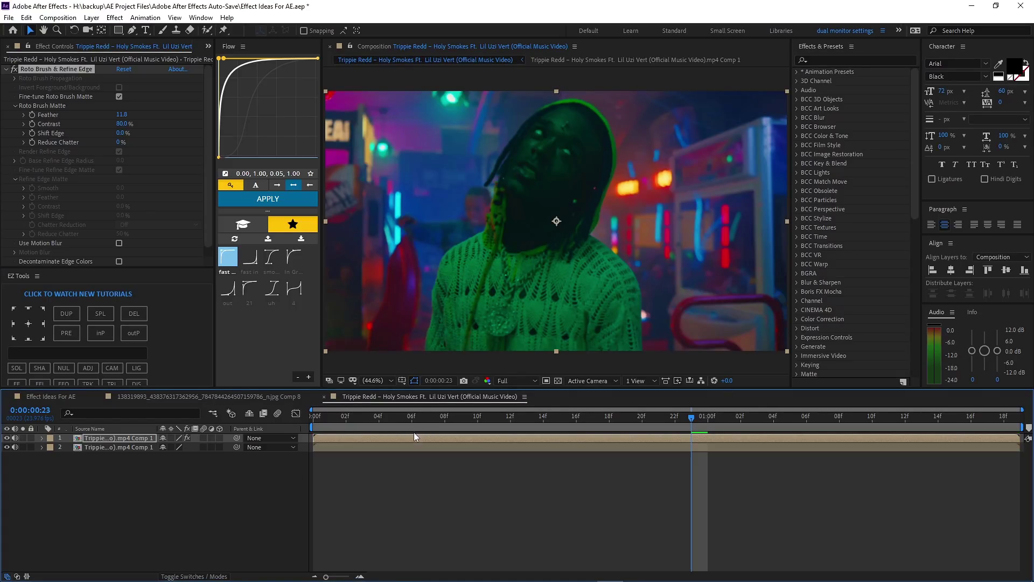
click(351, 436)
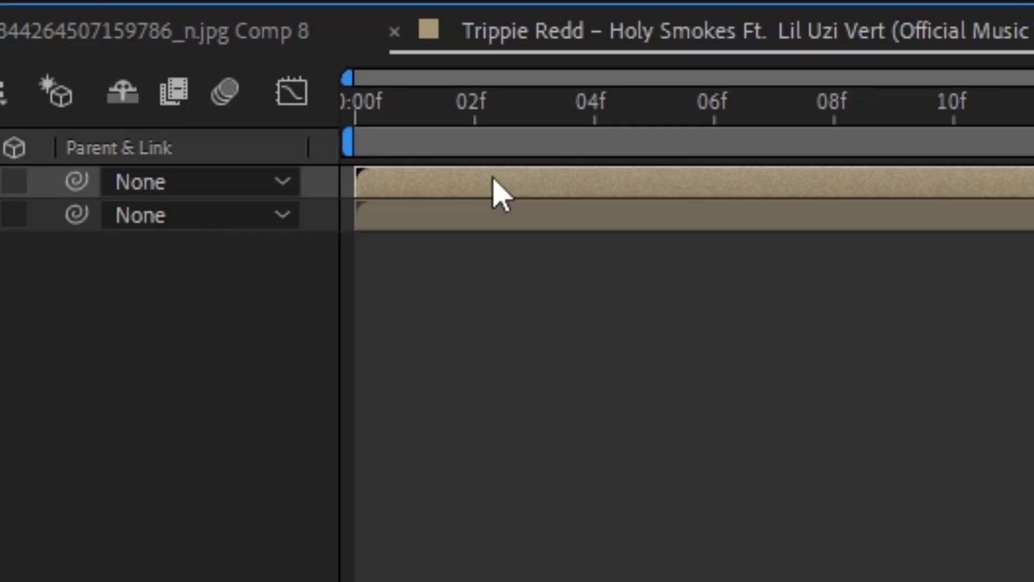
key(ctrl+d)
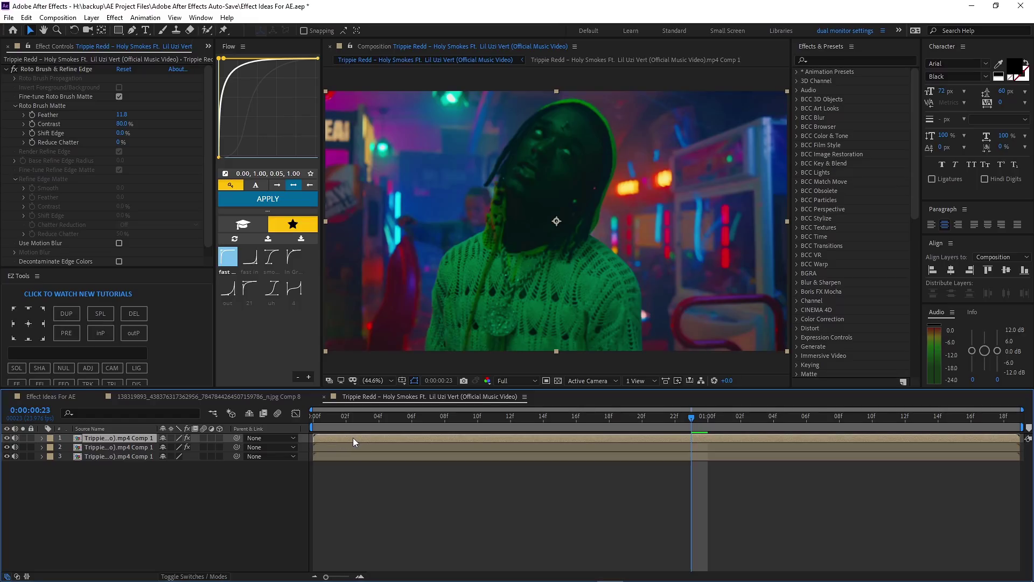
click(22, 438)
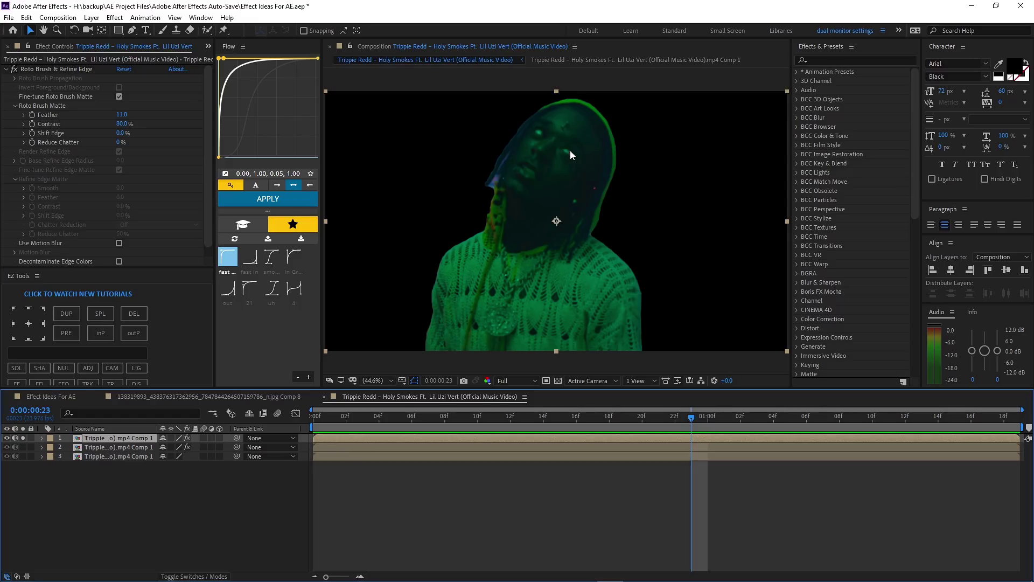
click(22, 438)
click(385, 447)
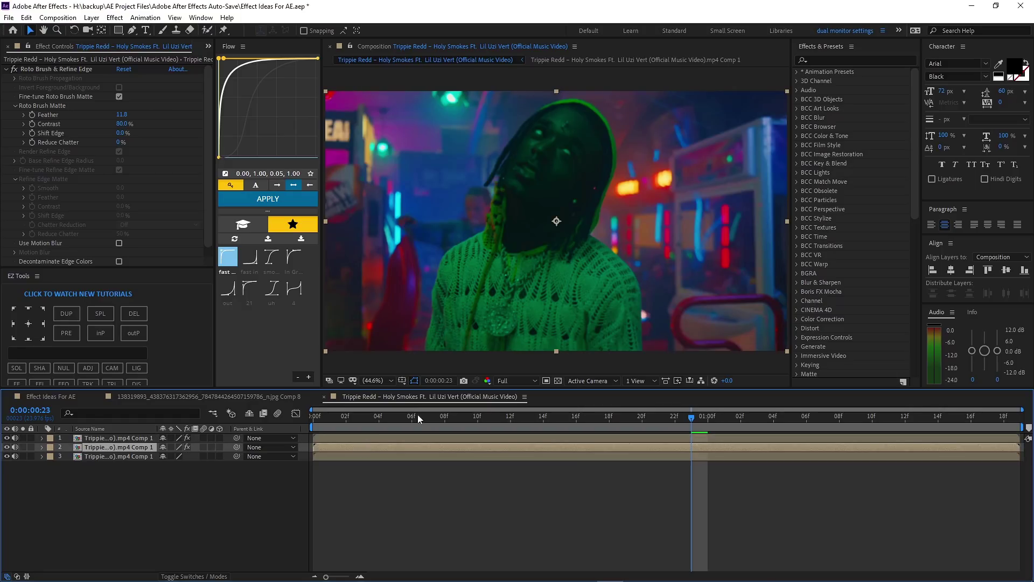
drag(504, 297, 622, 305)
key(ctrl+z)
click(344, 458)
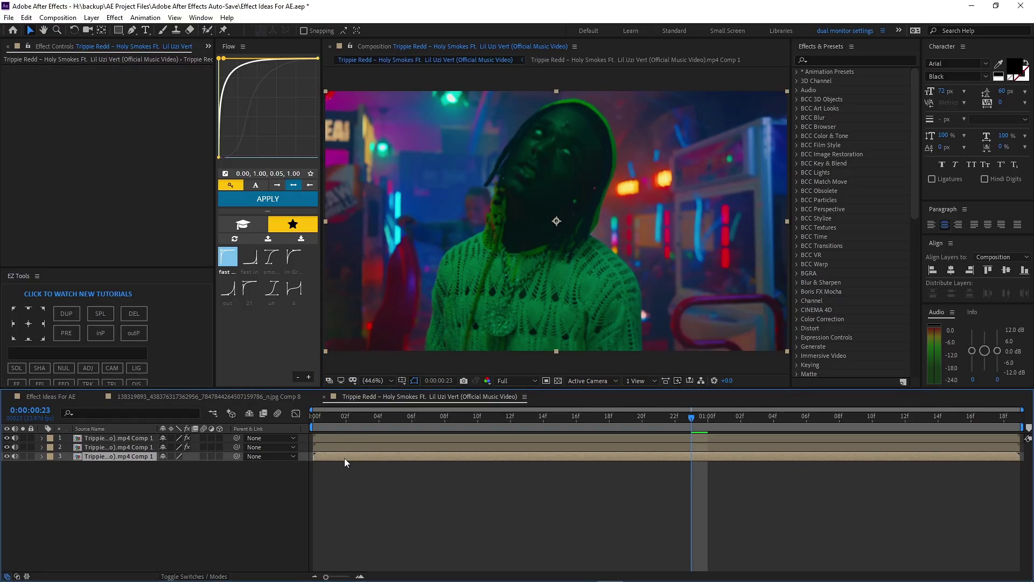
Step: Rename the layers 'background' and 'main uzi', and lock main uzi
key(Return)
text(backg)
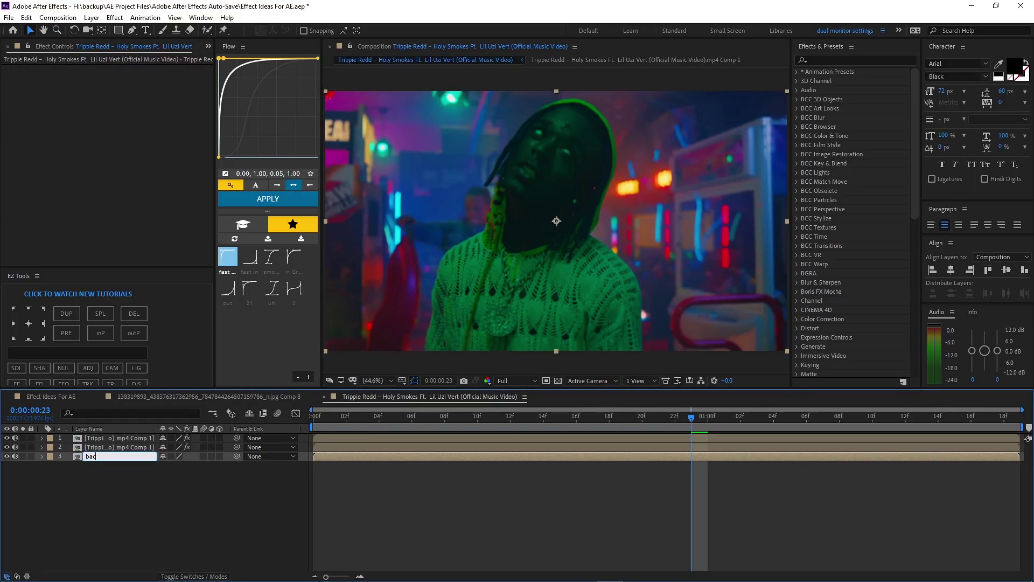
text(raoiund)
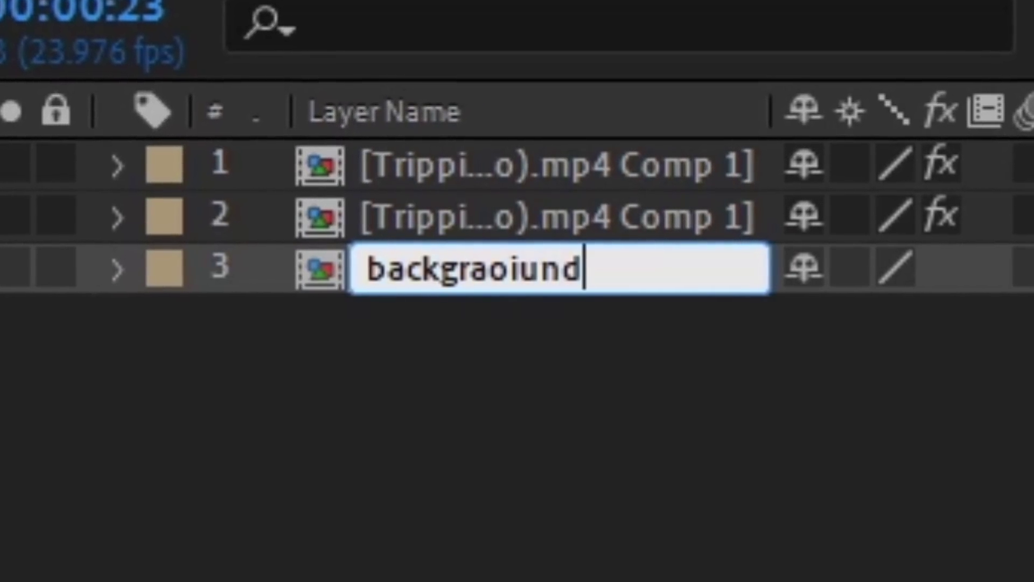
key(BackSpace)
key(BackSpace)
key(BackSpace)
key(BackSpace)
key(BackSpace)
key(BackSpace)
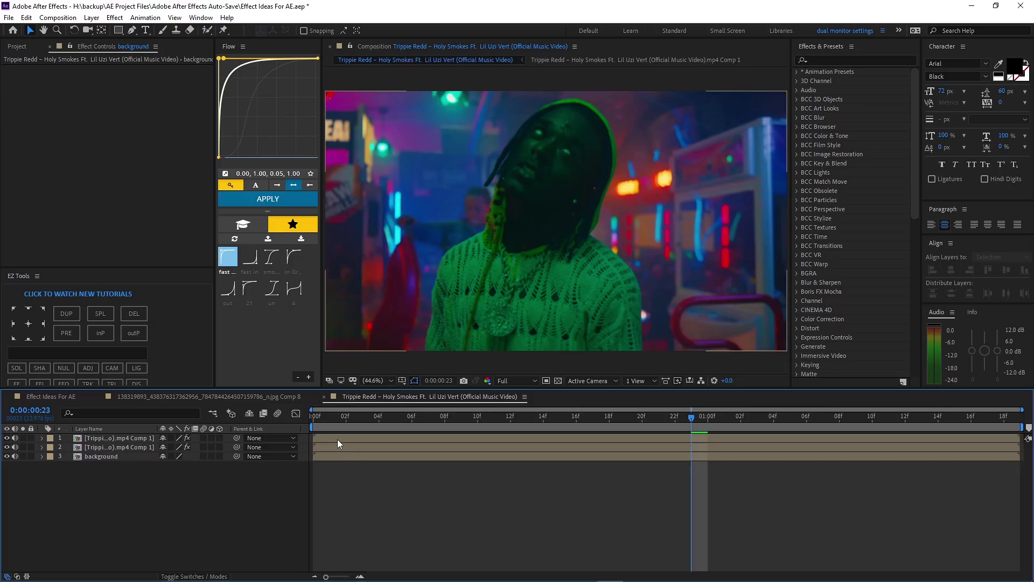
click(336, 438)
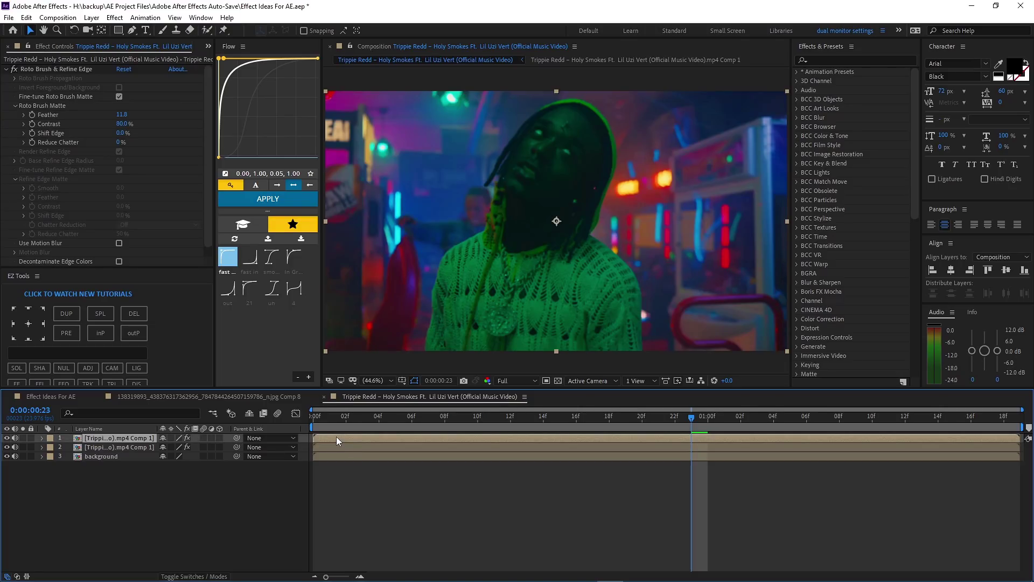
key(Return)
text(main uzi)
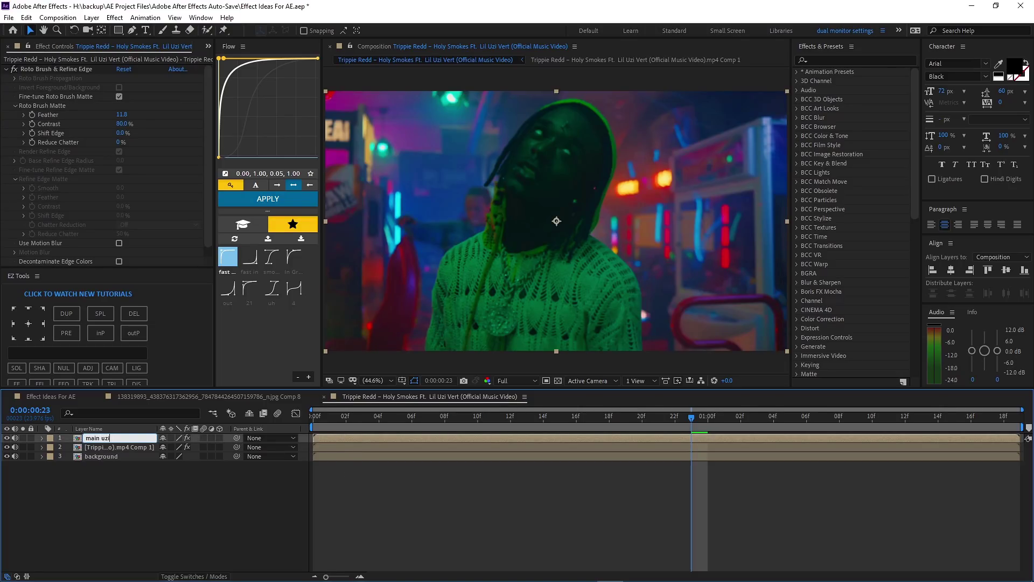
key(Return)
click(31, 438)
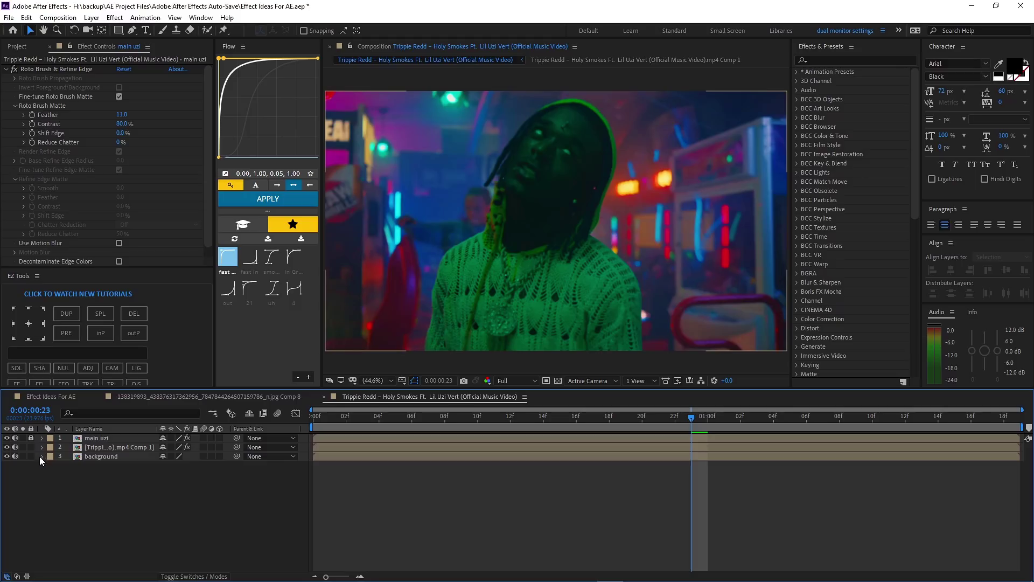
Step: Label the middle cut-out layer Green, save, and pre-compose it as Comp 2
click(343, 447)
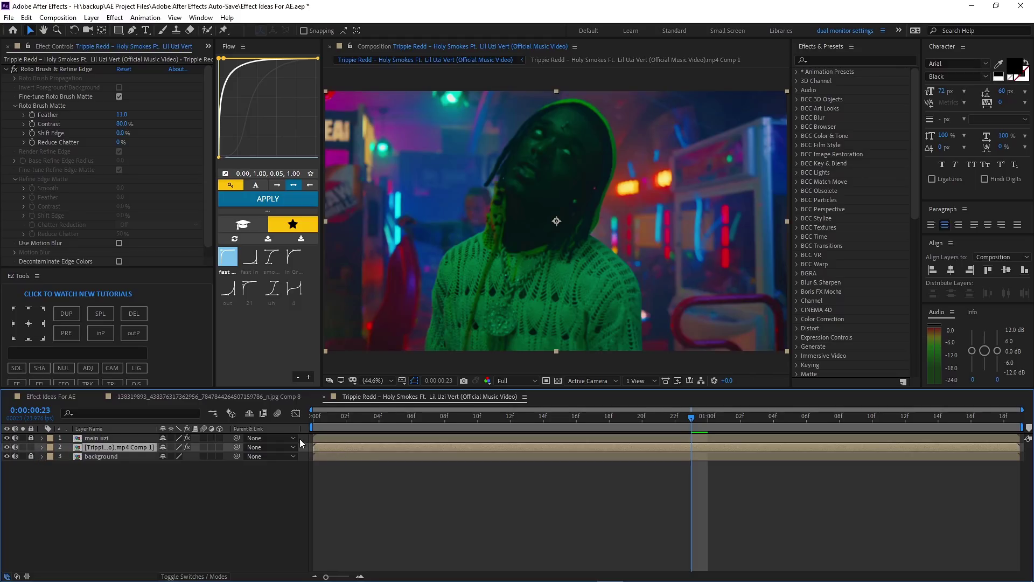
click(51, 447)
click(80, 359)
click(410, 527)
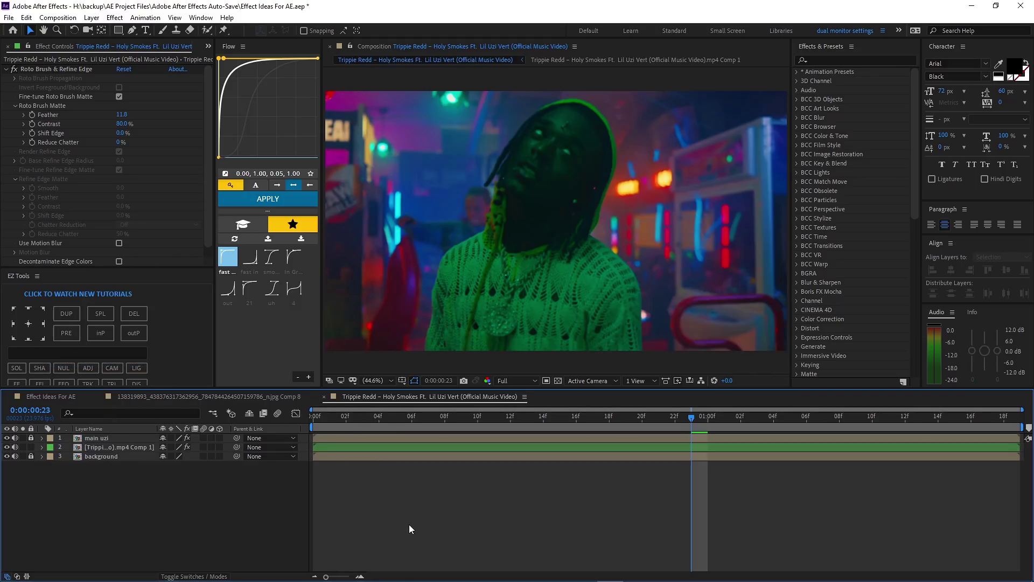
key(ctrl+s)
click(354, 448)
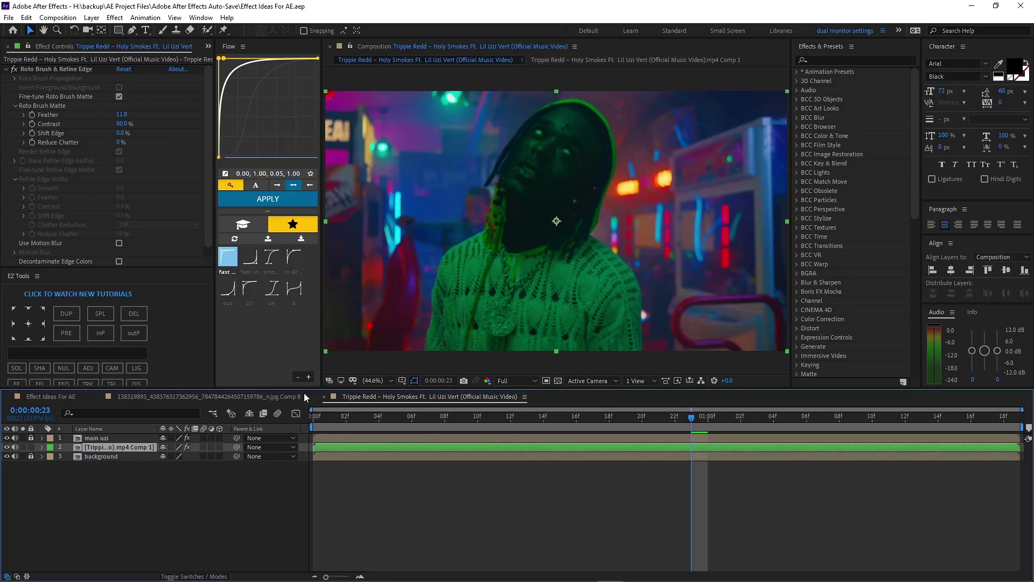
key(ctrl+shift+c)
click(539, 359)
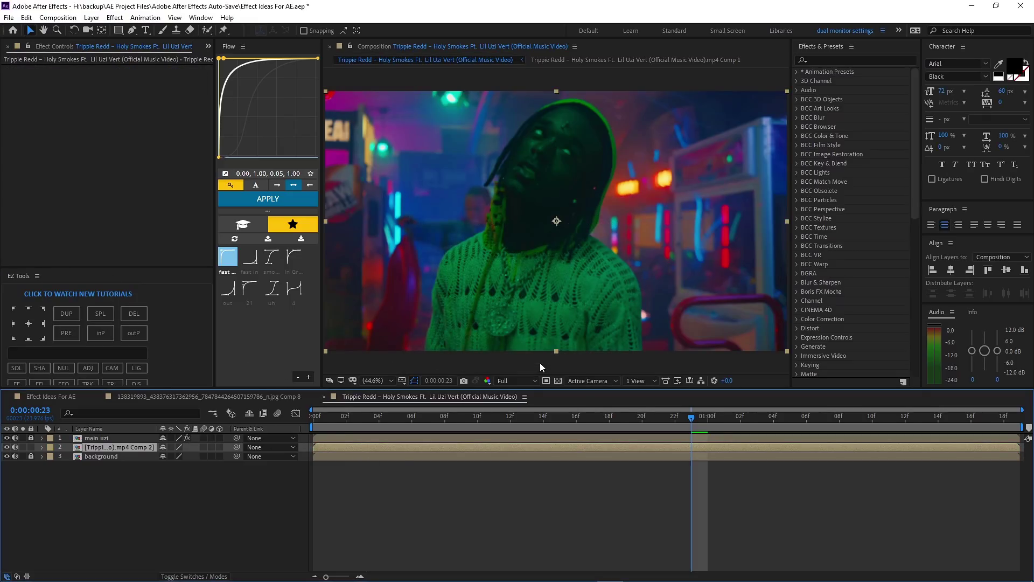
Step: Keyframe Comp 2's Position at 0f and 9f, sliding it right from X 960 to 1541
drag(348, 418, 307, 431)
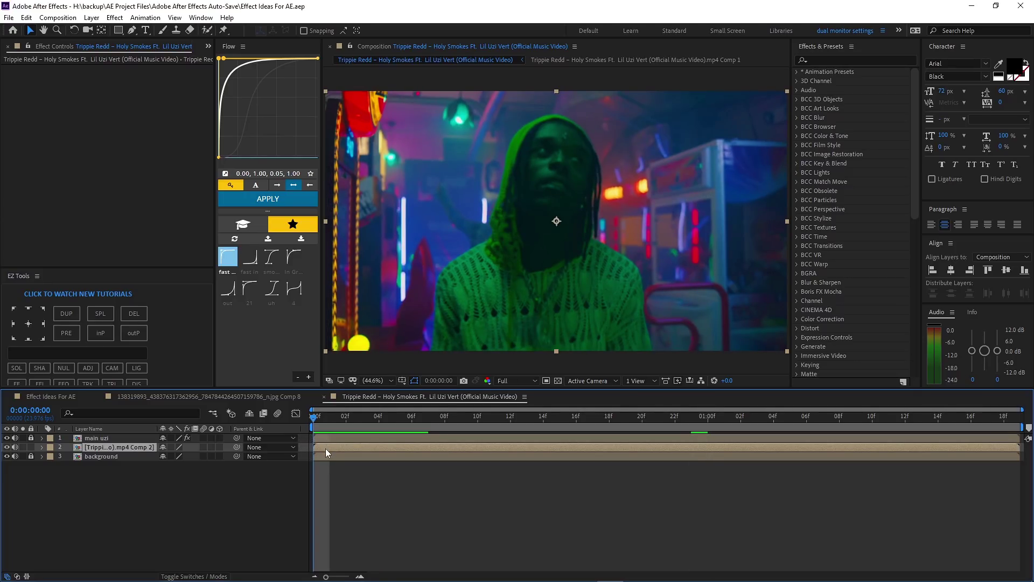
key(p)
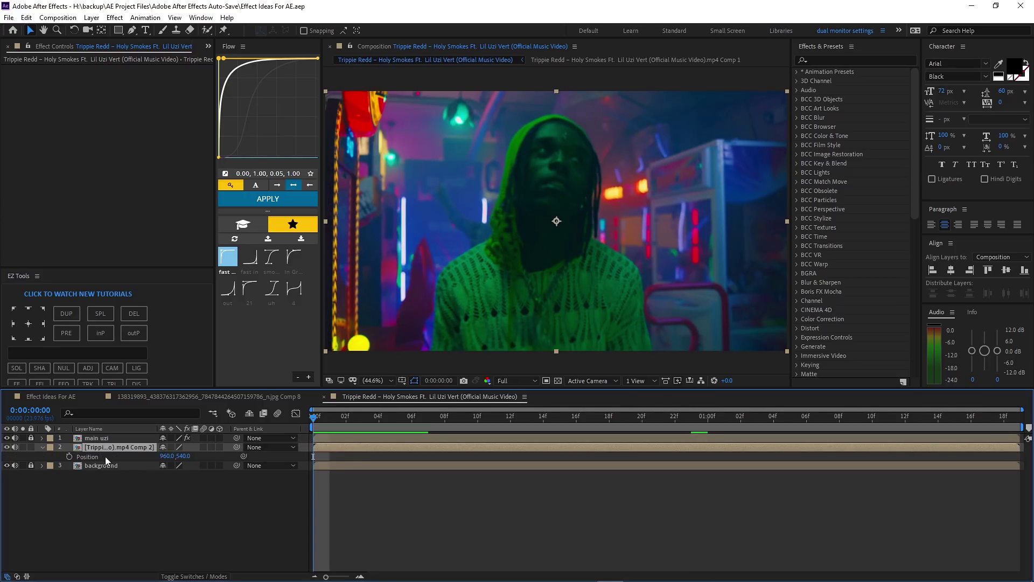
click(69, 456)
click(431, 426)
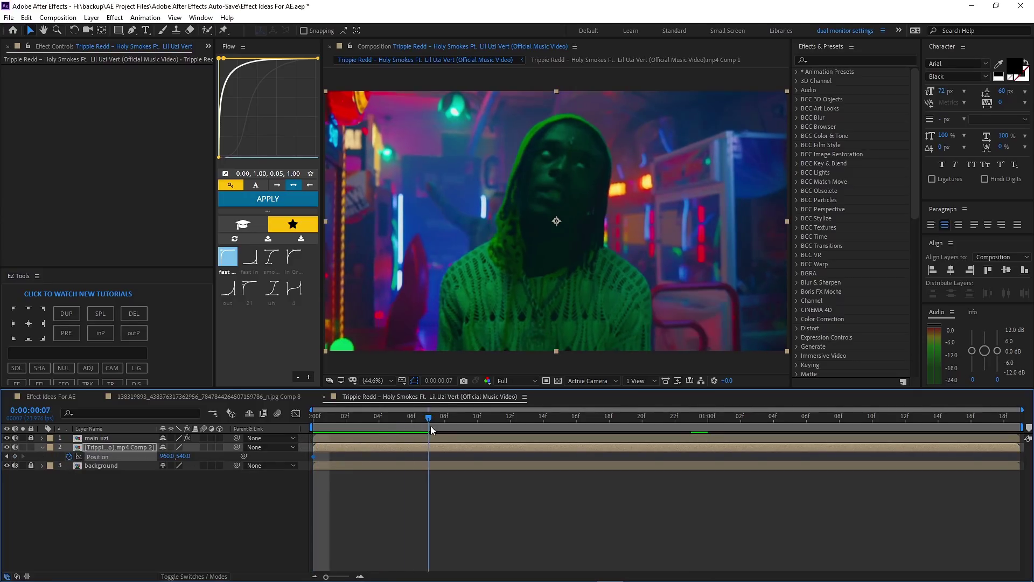
drag(431, 425, 461, 426)
drag(167, 456, 500, 467)
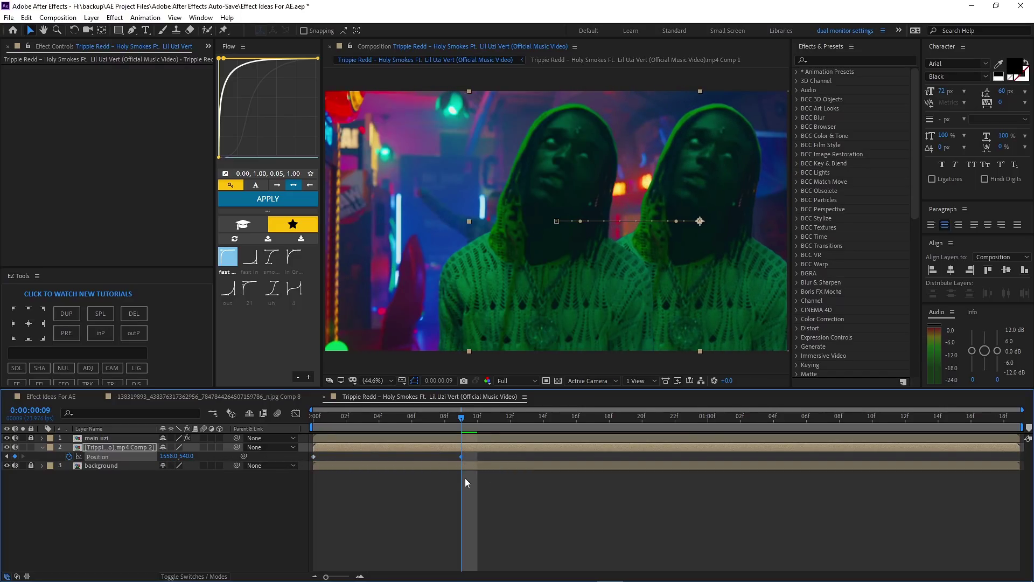
drag(358, 426, 512, 458)
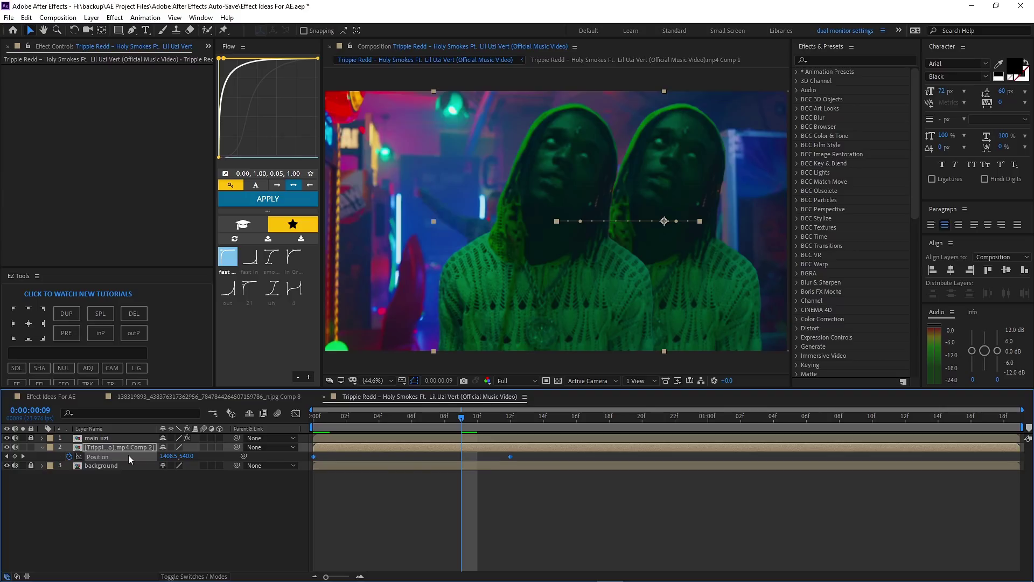
Step: Easy Ease the keys, separate dimensions, and shape the X Position into an S-curve
key(F9)
click(296, 414)
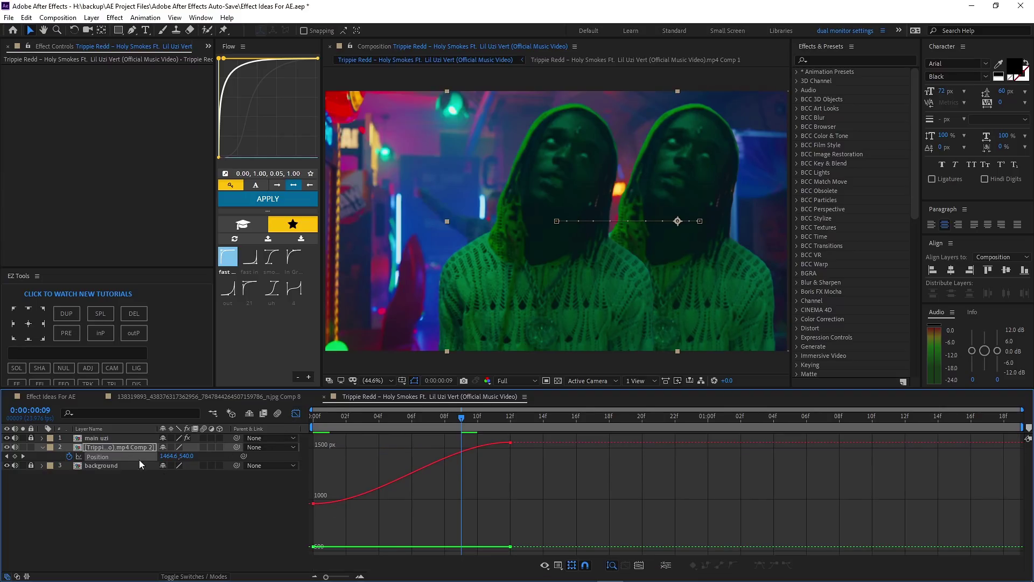
right_click(115, 456)
click(167, 346)
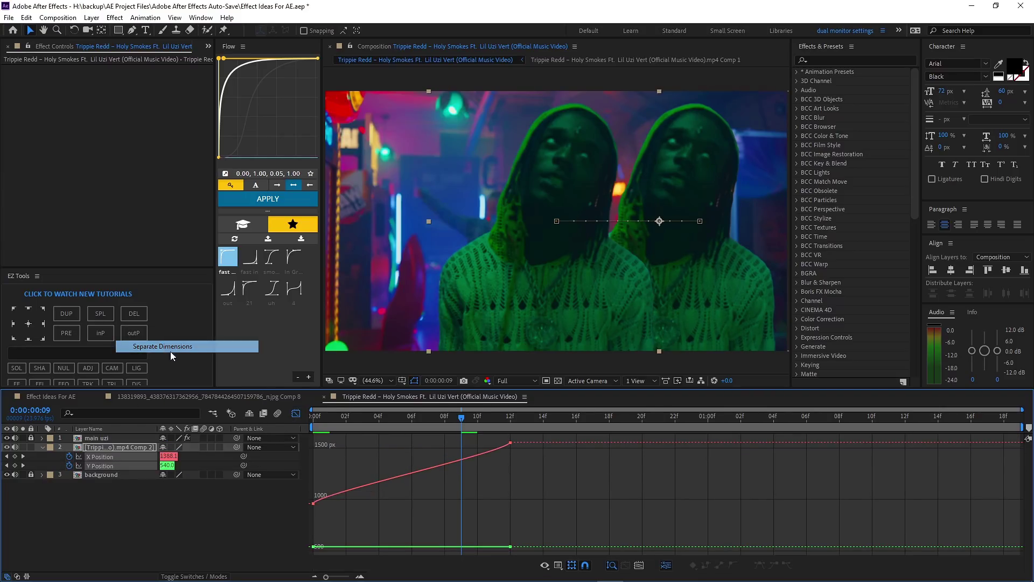
click(68, 465)
click(103, 456)
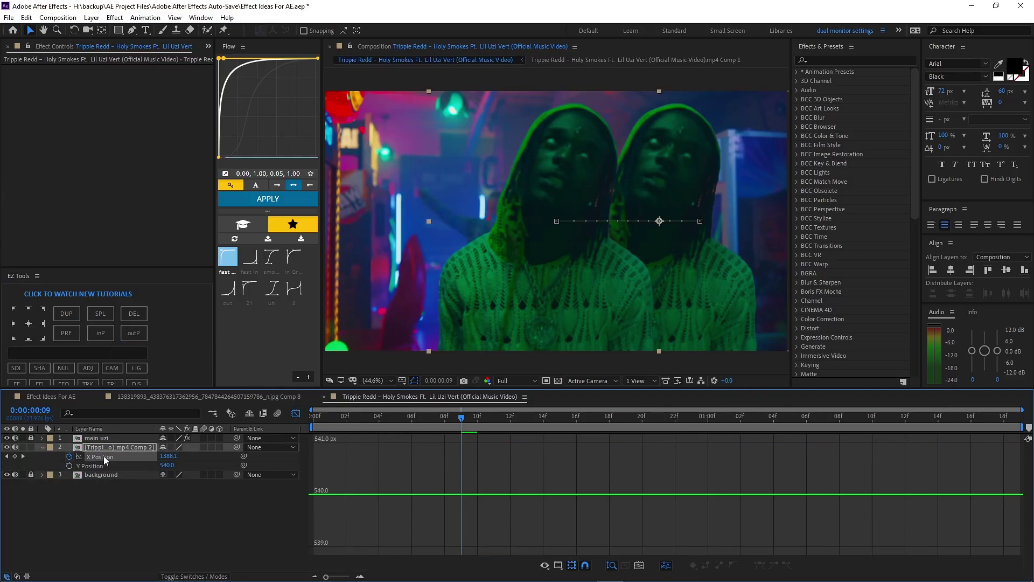
drag(507, 460, 287, 449)
drag(318, 533, 429, 548)
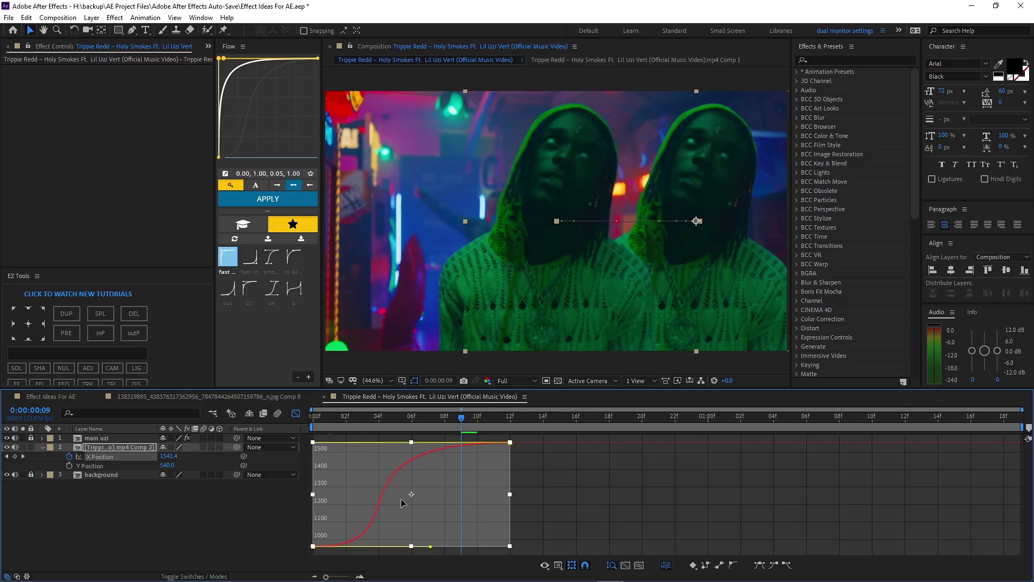
Step: Preview the slide, then pre-compose the cut-out inside Comp 2 as Comp 3
click(295, 413)
key(Home)
key(space)
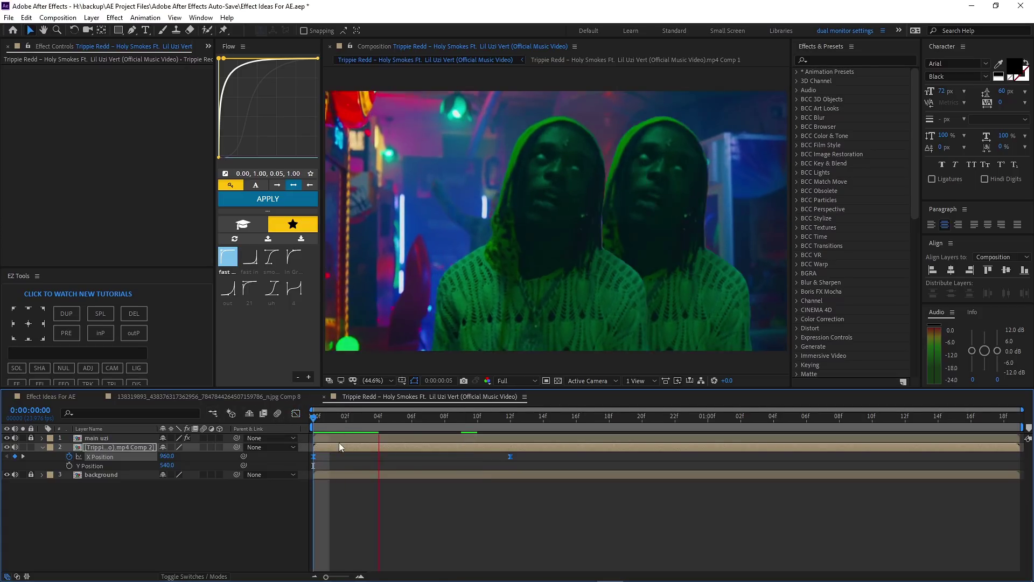
drag(399, 423, 429, 438)
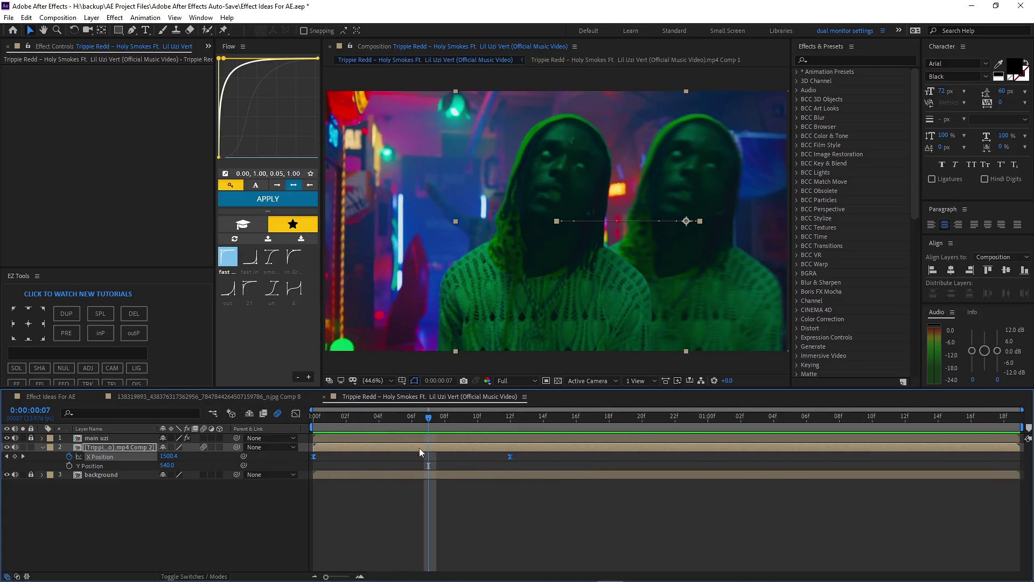
double_click(409, 445)
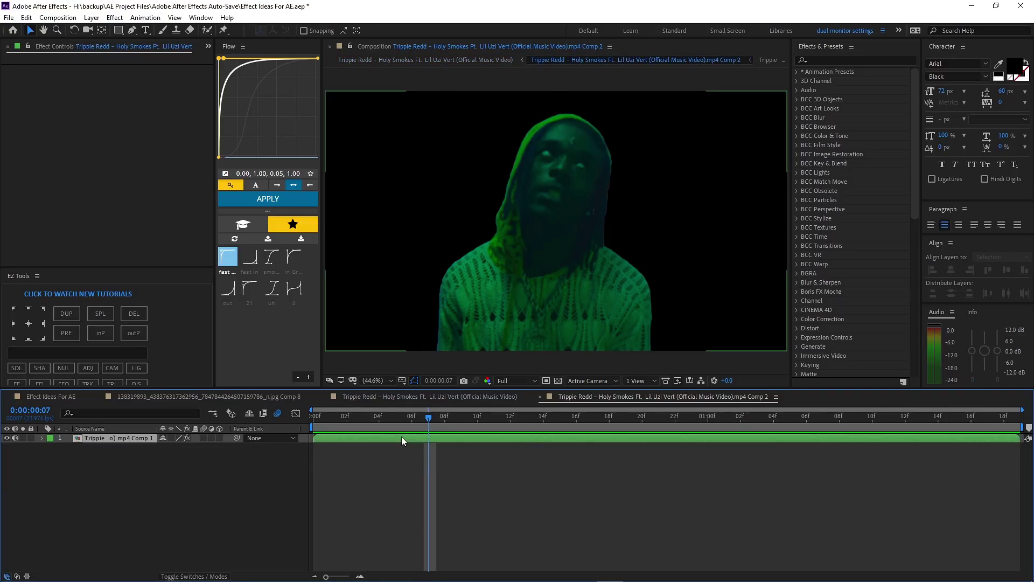
click(402, 436)
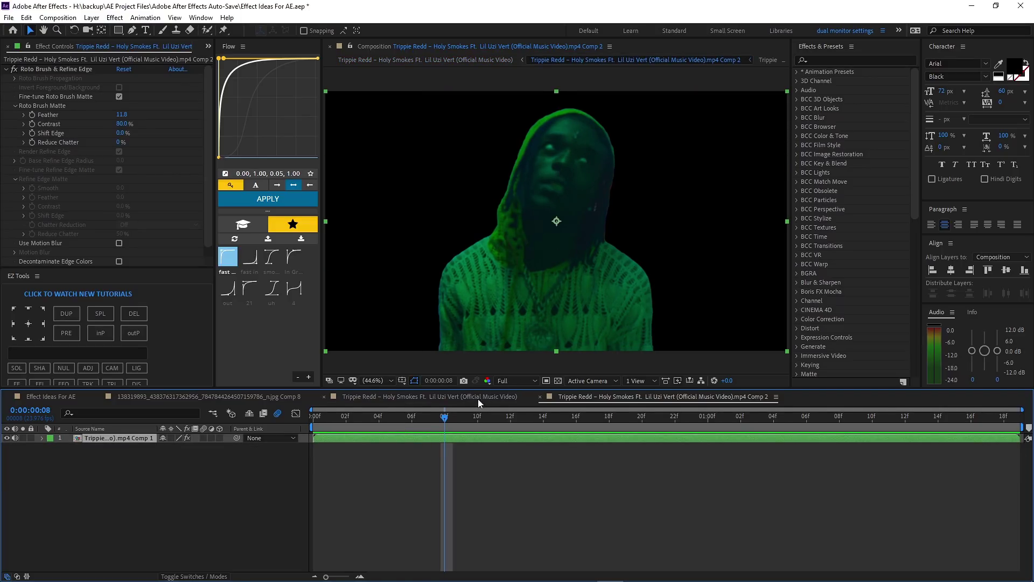
key(ctrl+shift+c)
click(536, 358)
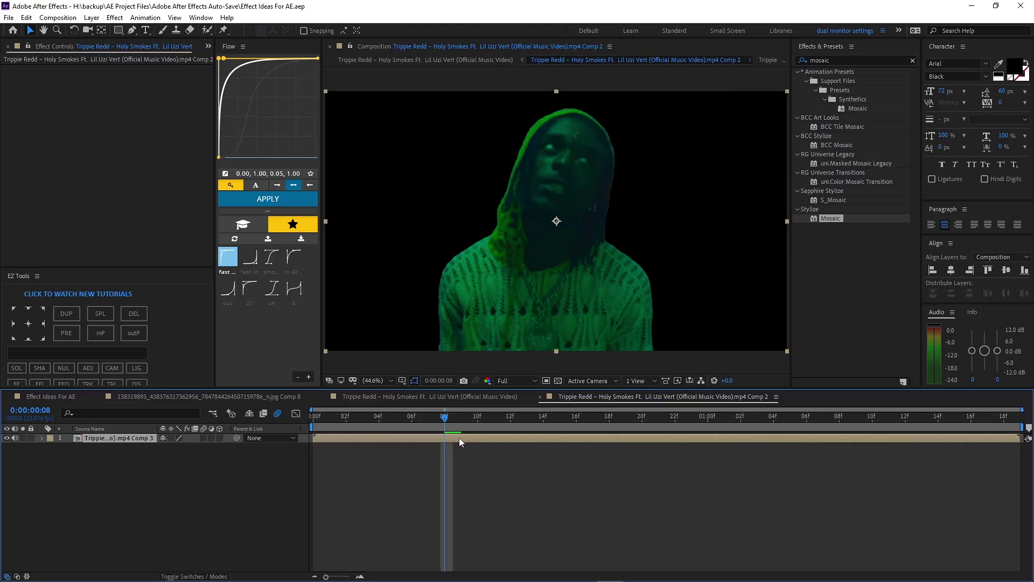
Step: Duplicate the Comp 3 layer and mask an oval over the performer's face
key(ctrl+d)
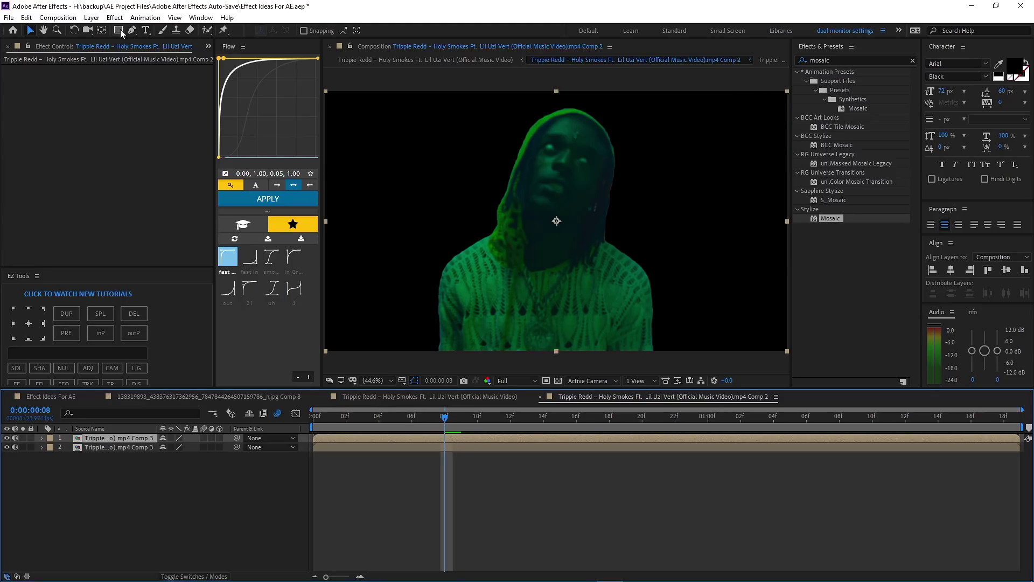
drag(122, 33, 165, 56)
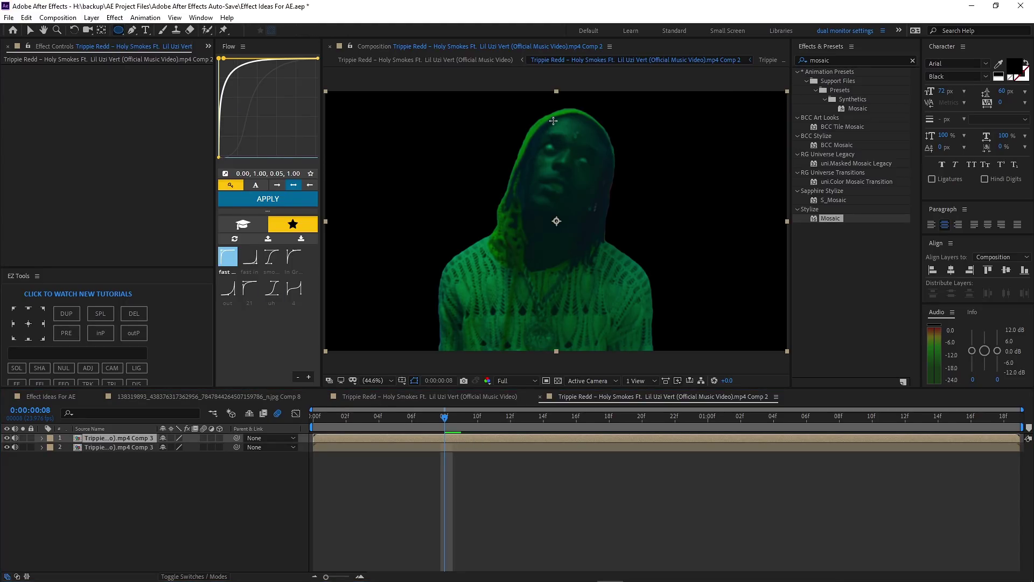
drag(559, 151, 607, 219)
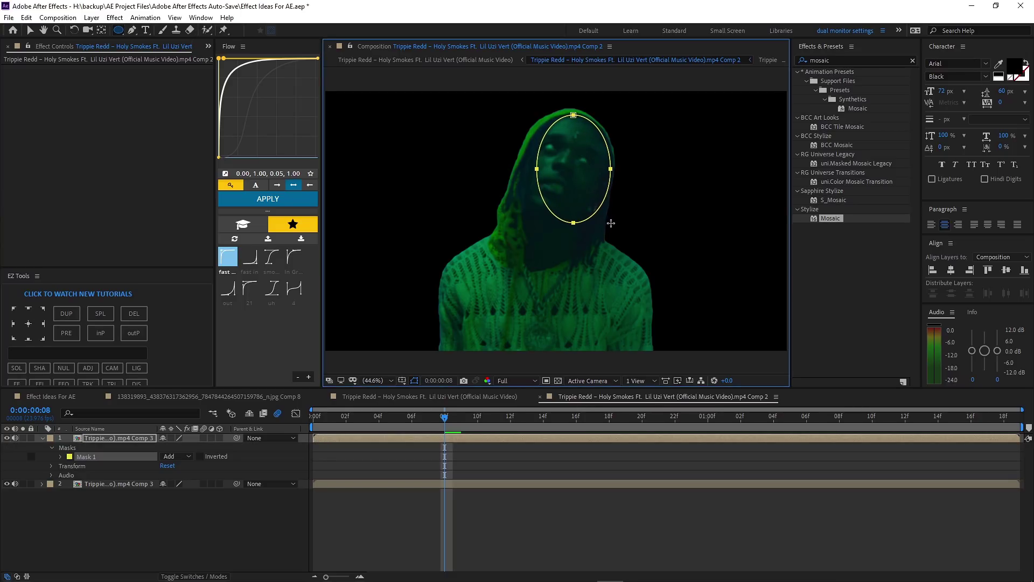
click(30, 31)
double_click(537, 169)
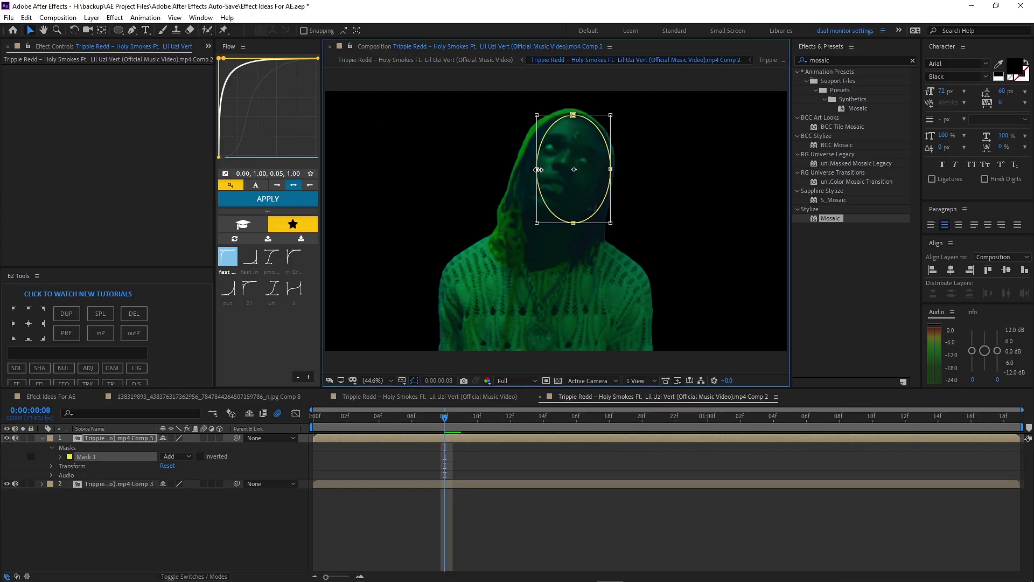
drag(537, 170, 519, 172)
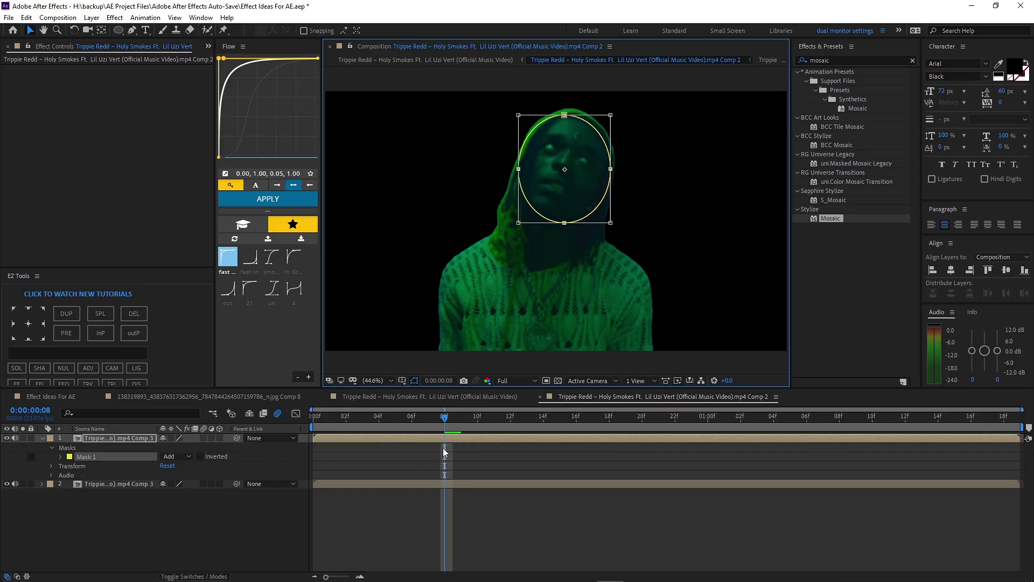
Step: Apply Mosaic at 69×64 blocks to the masked layer with Sharp Colors off
double_click(830, 219)
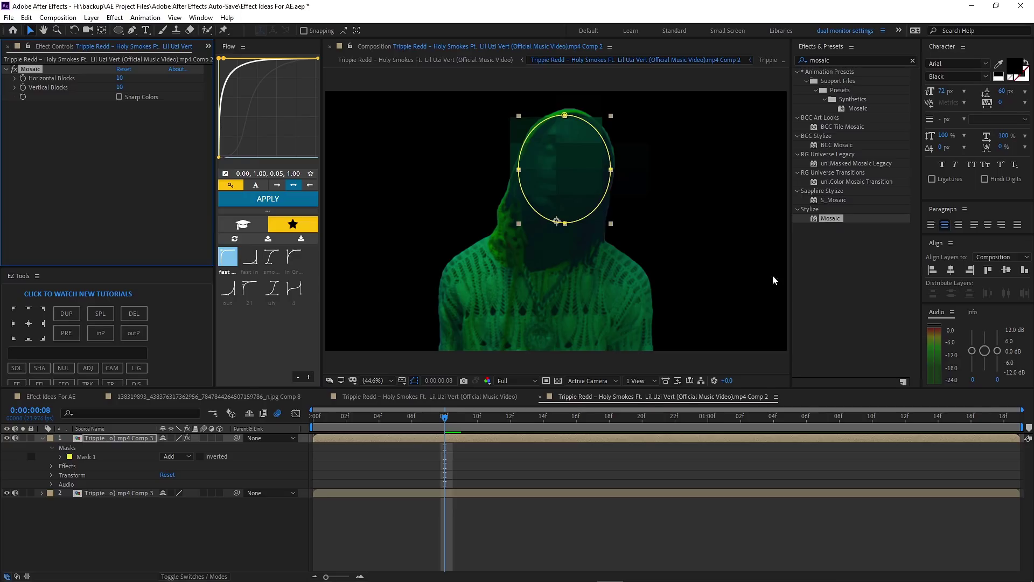
mouse_move(119, 88)
mouse_down()
mouse_move(136, 79)
mouse_move(128, 87)
mouse_up()
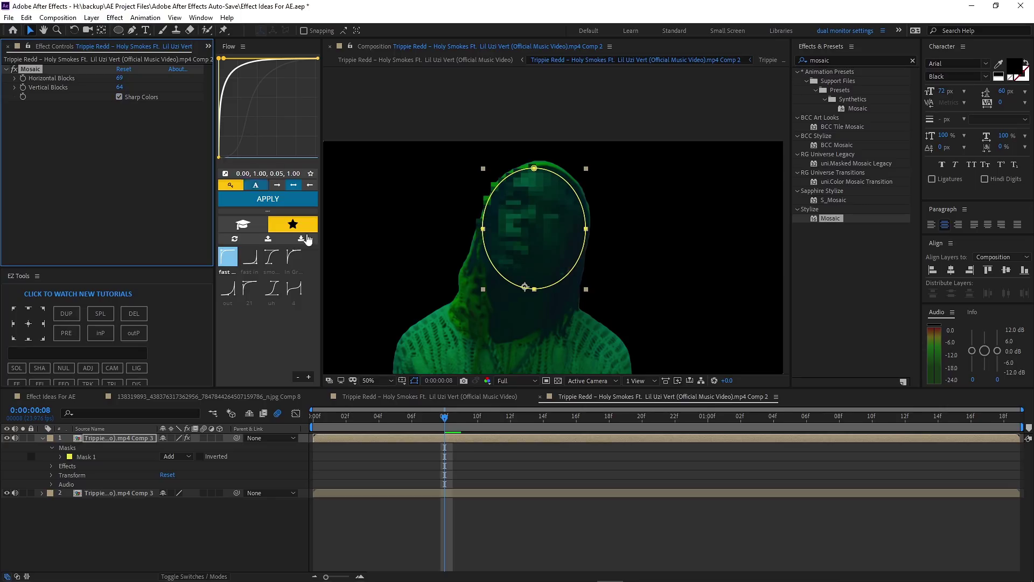
click(408, 548)
click(117, 98)
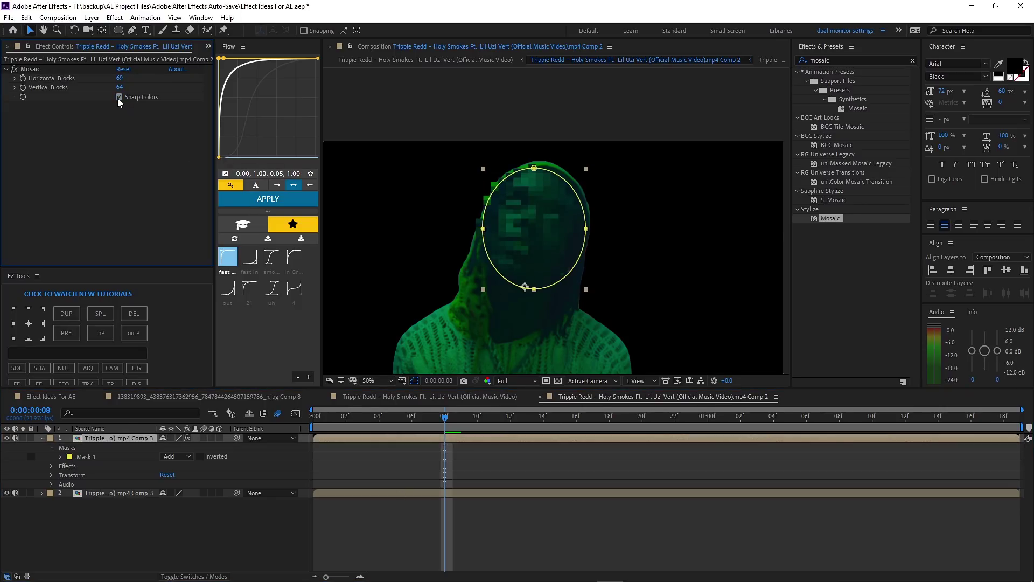
click(119, 97)
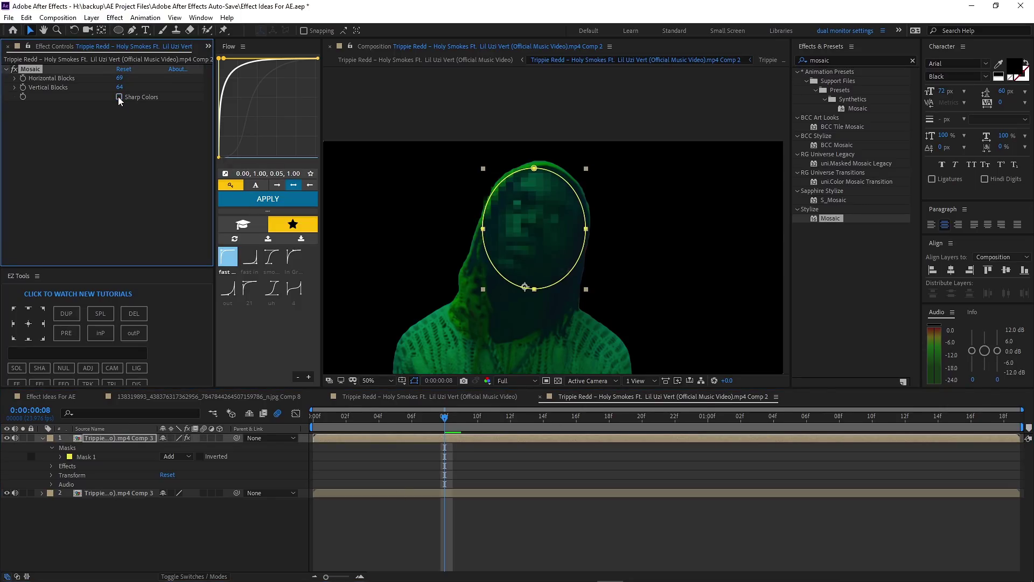
Step: Return to the music video comp and set the pixelated clone layer's label to Green
click(56, 395)
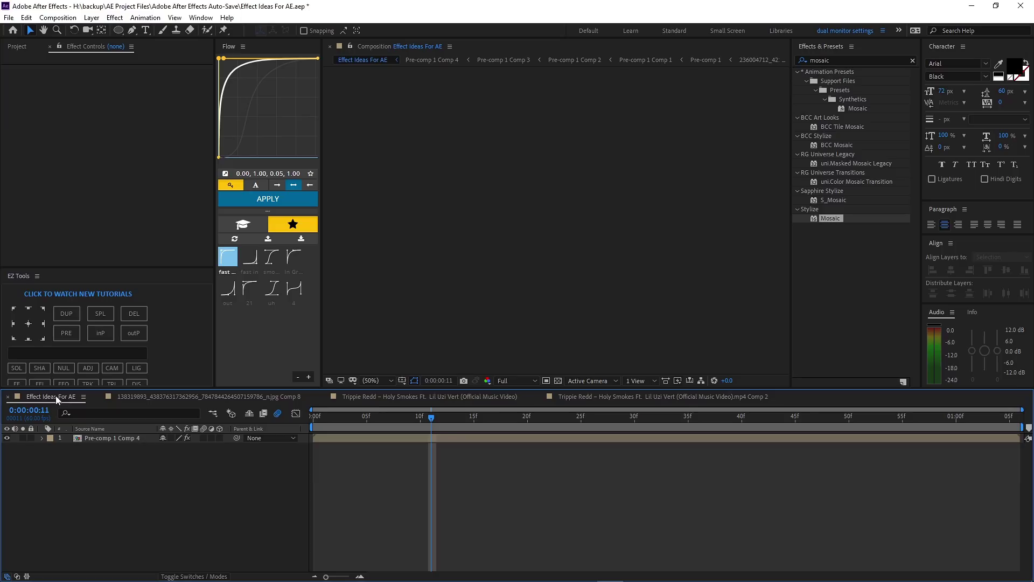
double_click(272, 435)
click(413, 428)
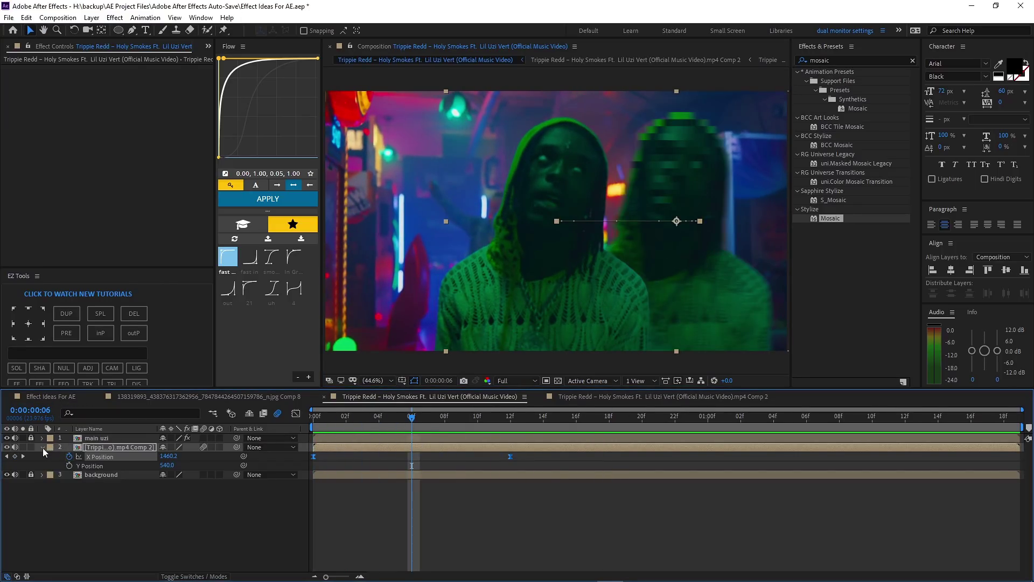
click(43, 448)
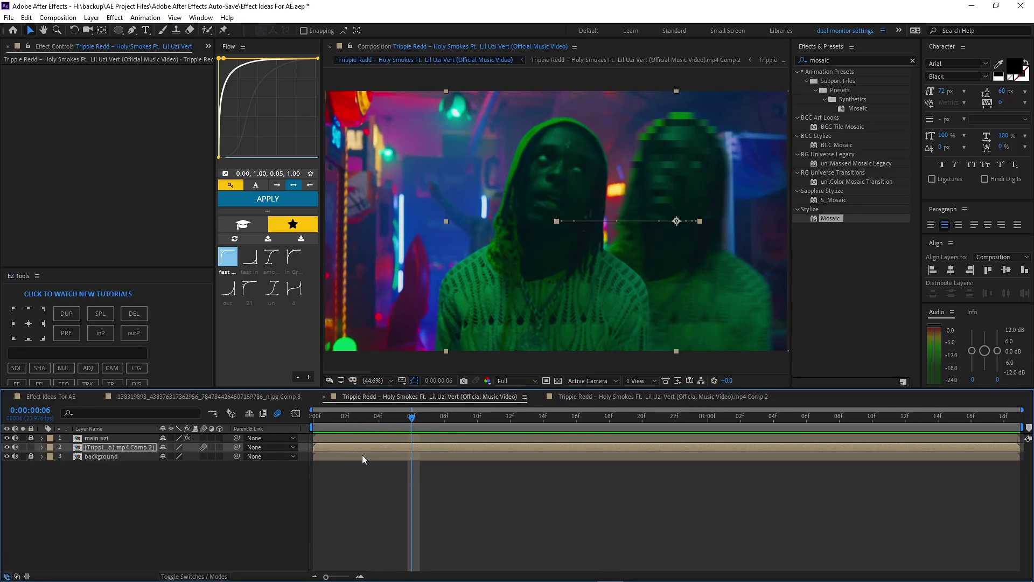
click(49, 451)
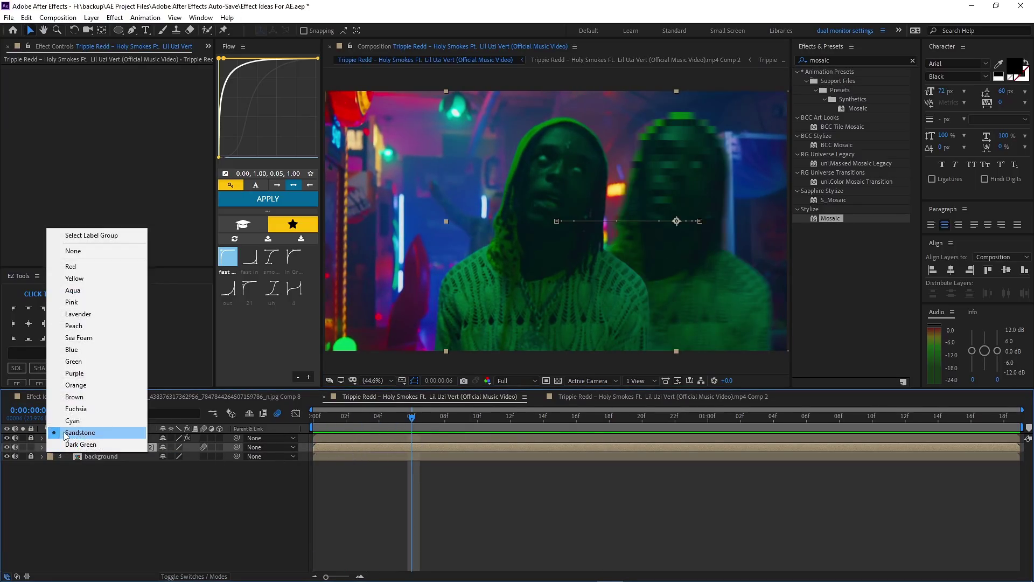
click(81, 361)
Step: Duplicate the clone and key its X Position to slide from 960 to 358 by frame 12
key(ctrl+d)
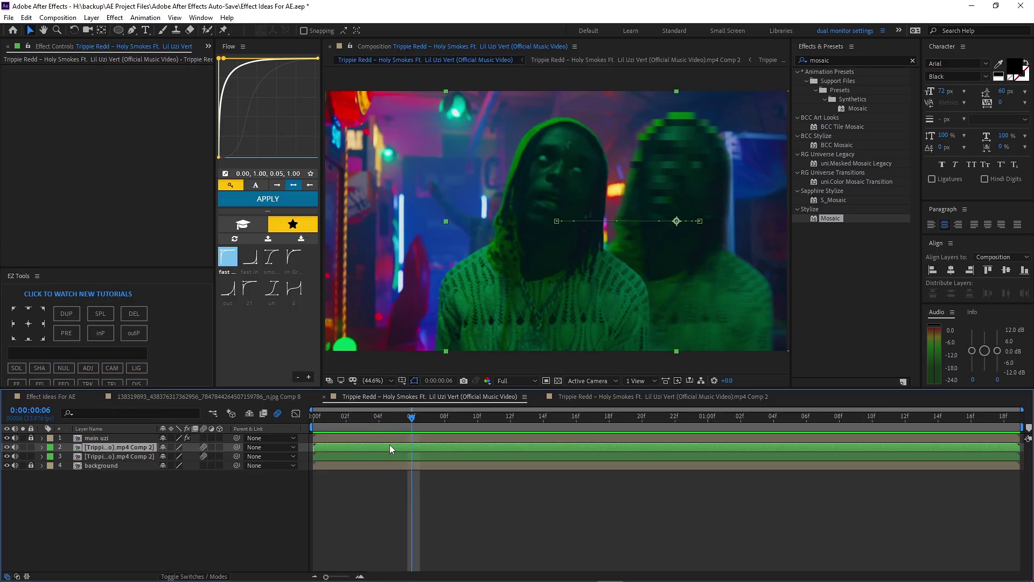
key(u)
drag(413, 426, 518, 454)
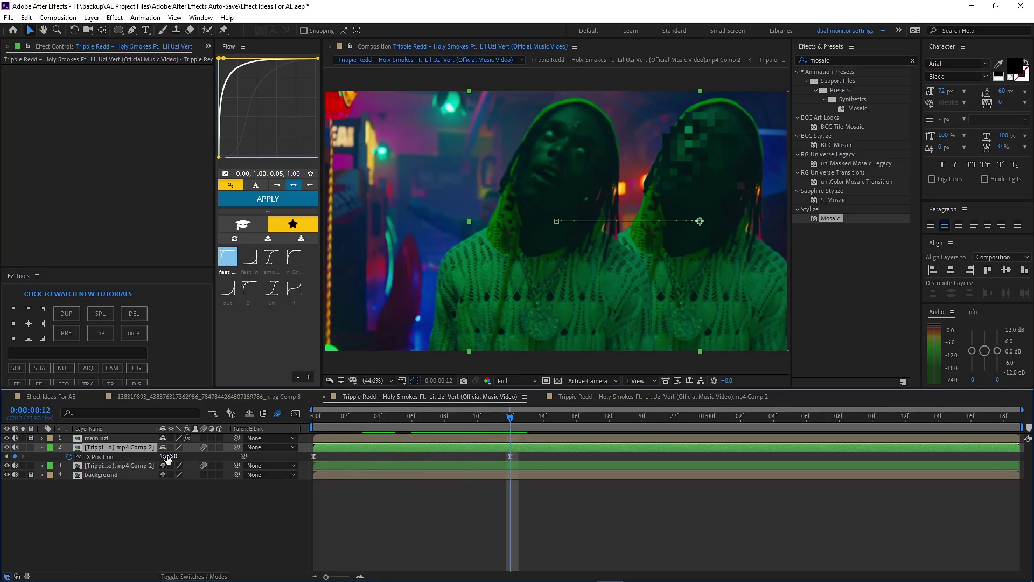
drag(168, 457, 40, 453)
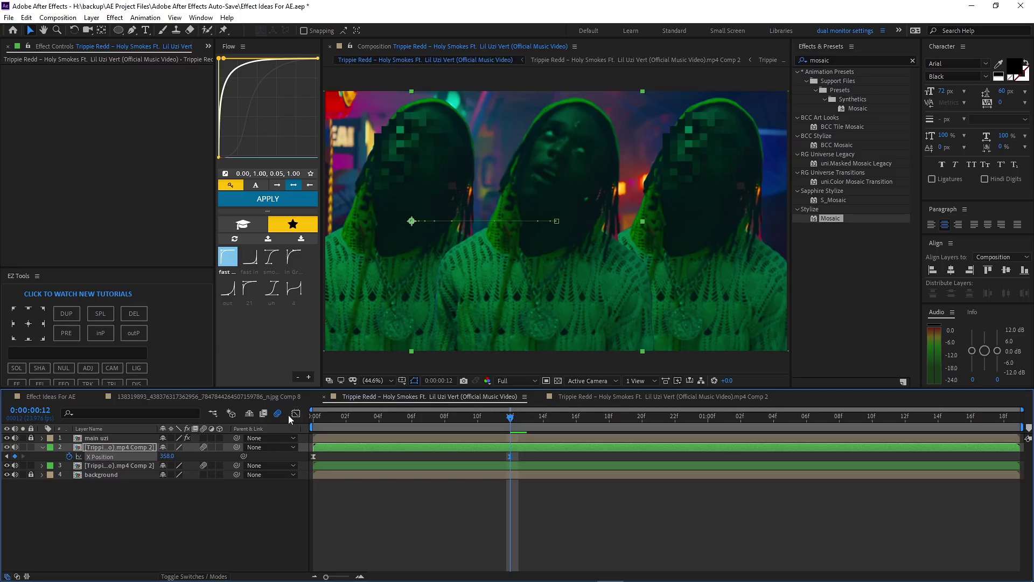
click(296, 413)
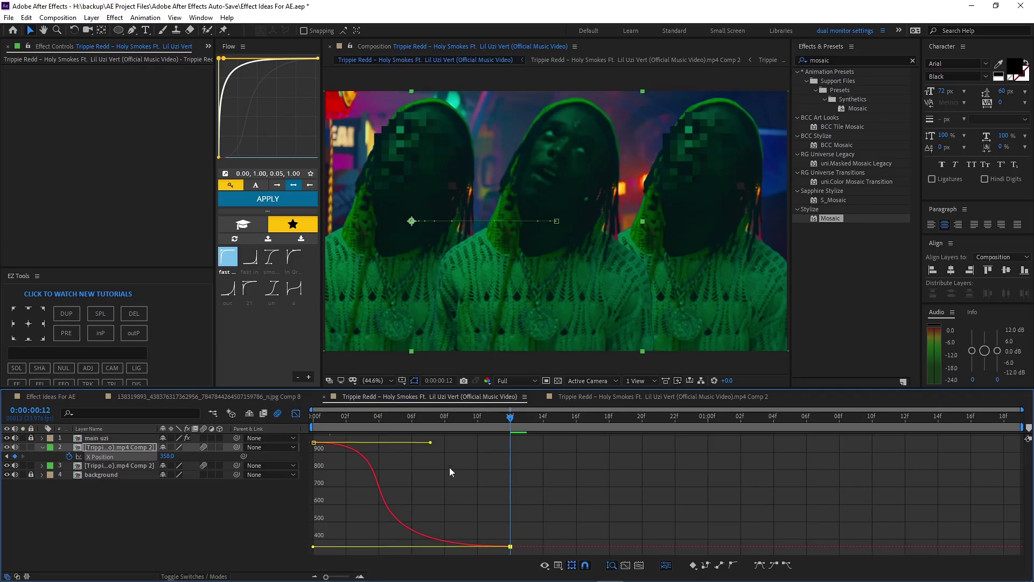
click(295, 413)
key(space)
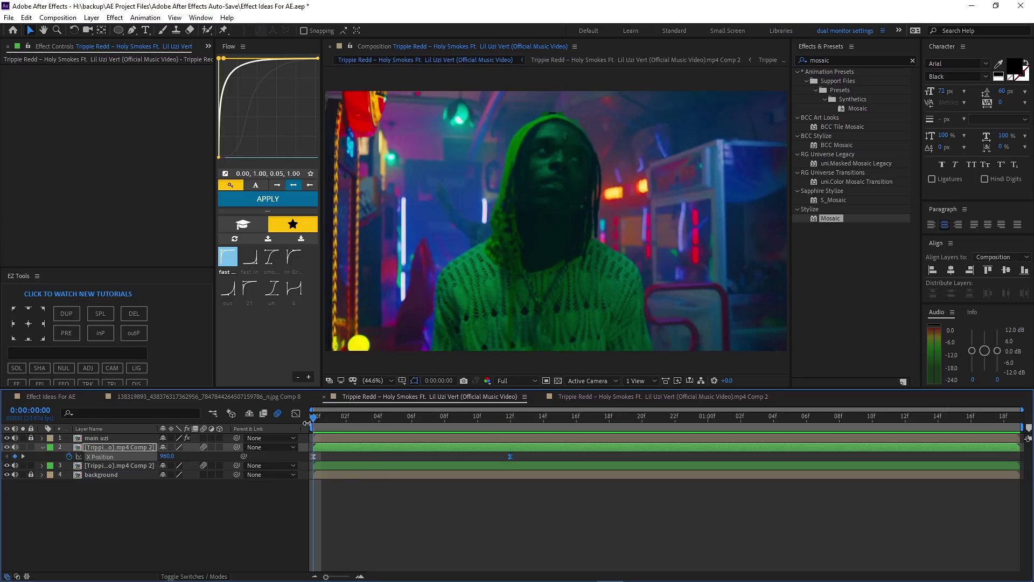
Step: Deselect the clone, select the background layer and replay the composition from the start
key(space)
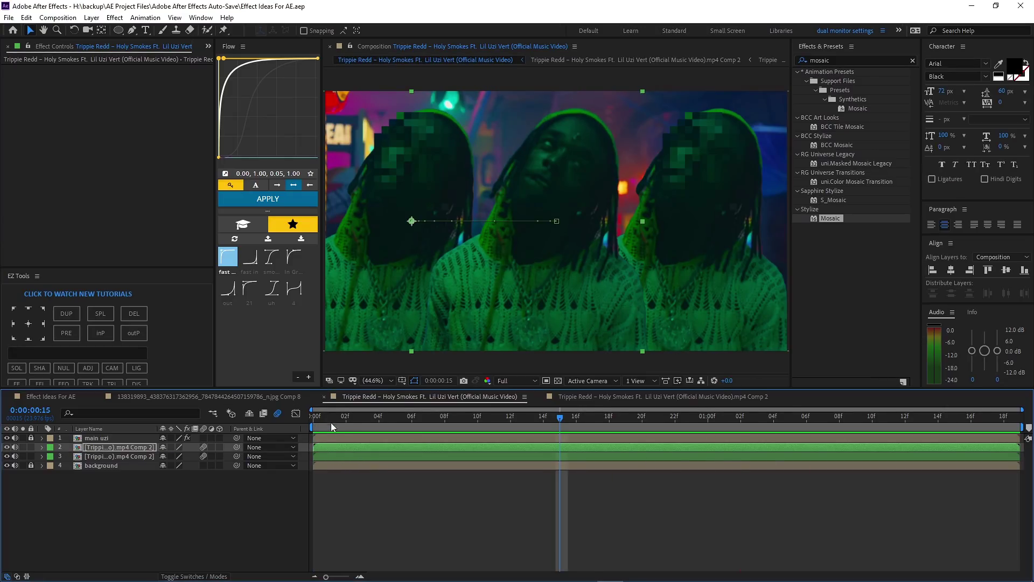
click(31, 470)
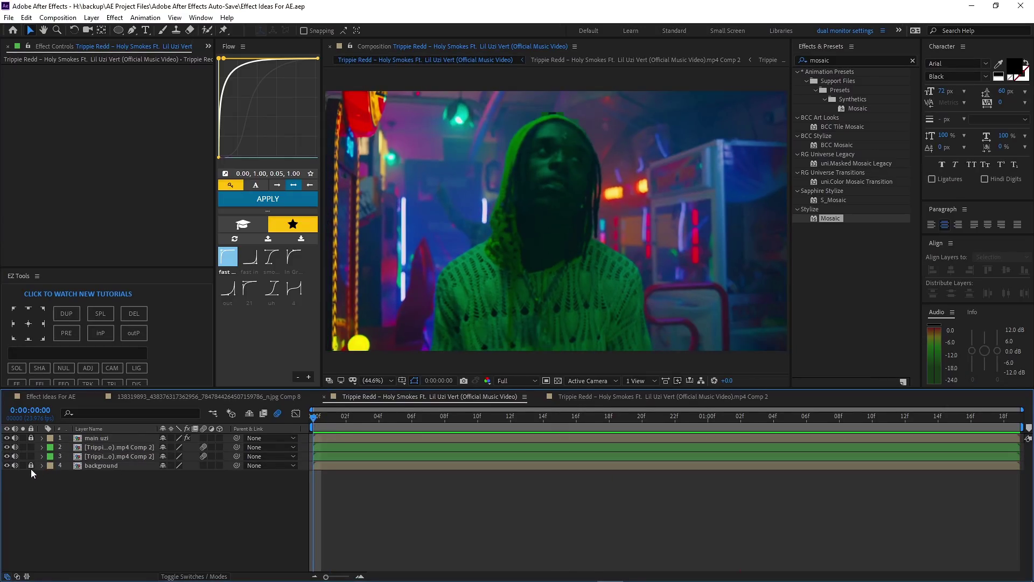
click(331, 466)
key(space)
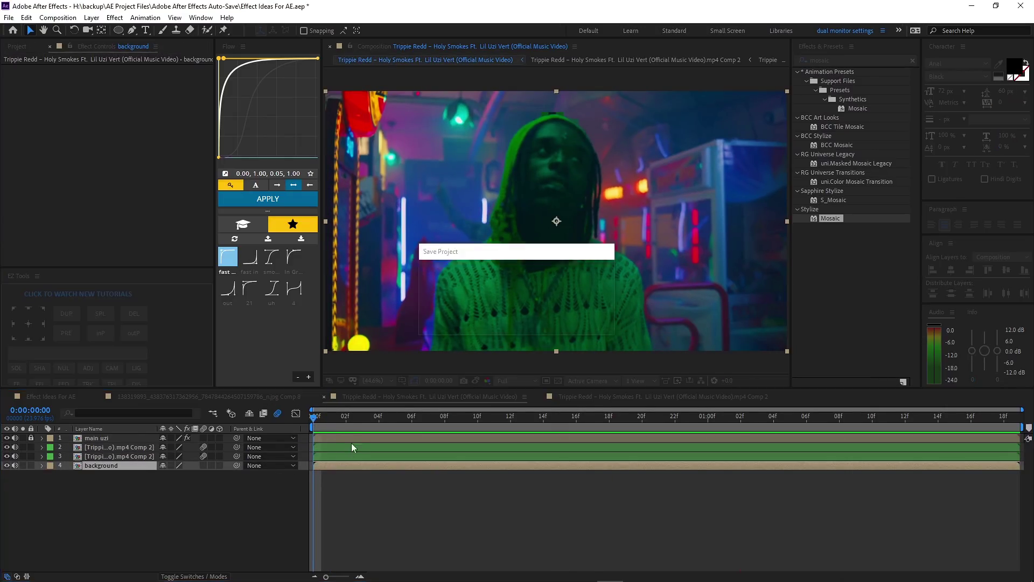
key(space)
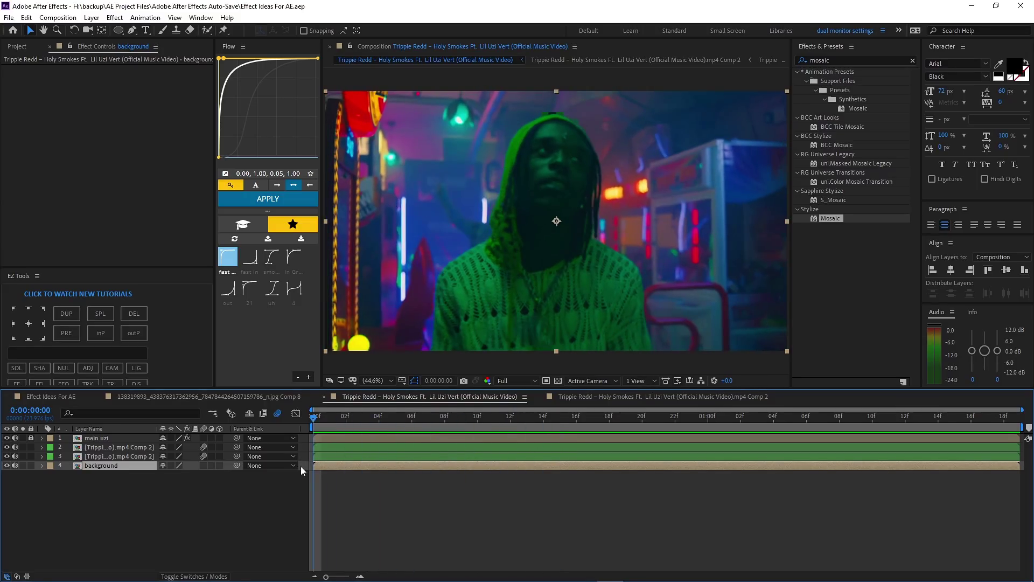
Step: Select both sliding clone layers at frame 13 and nest them as Pre-comp 2
click(371, 455)
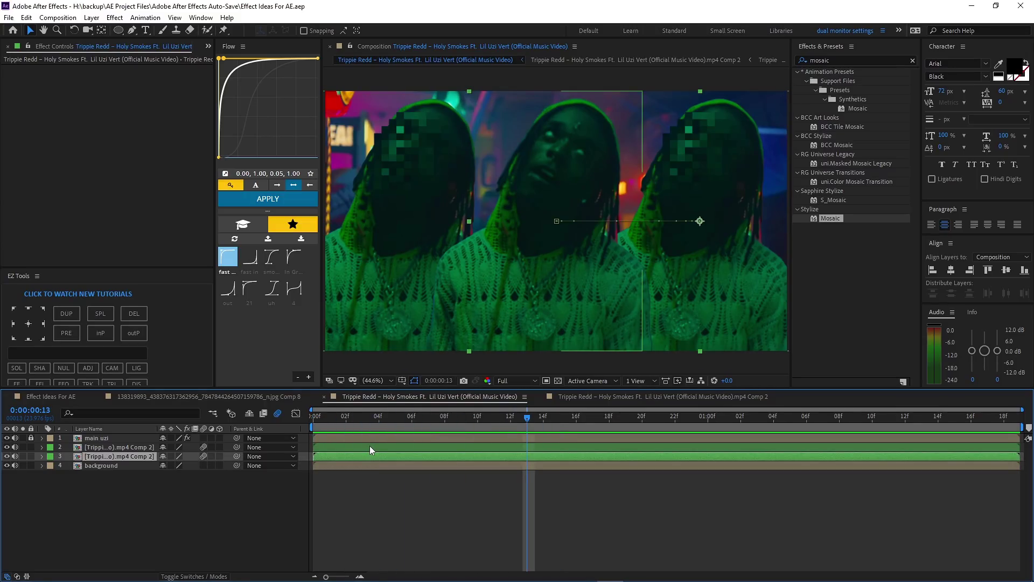
shift+click(369, 447)
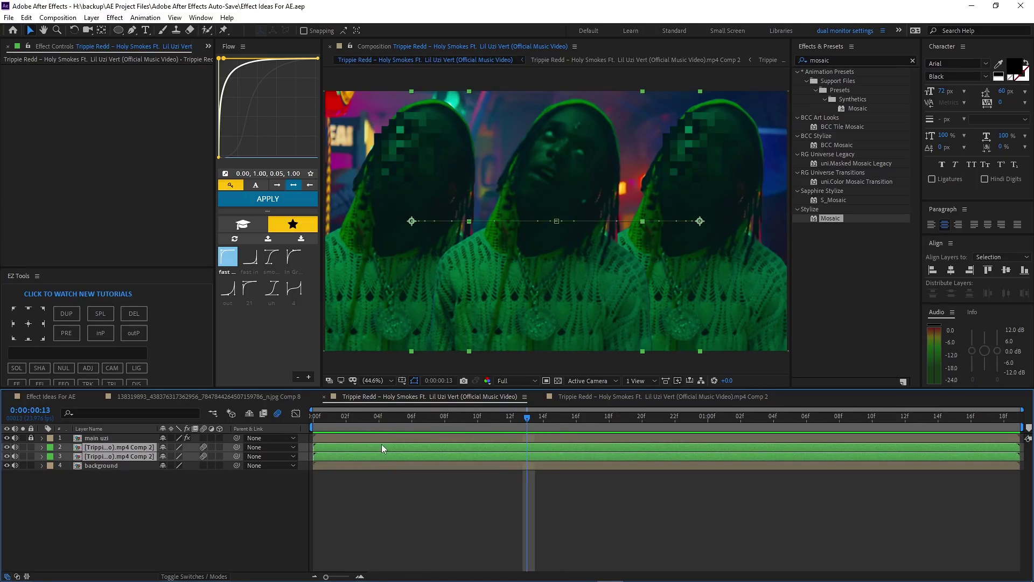
key(ctrl+shift+c)
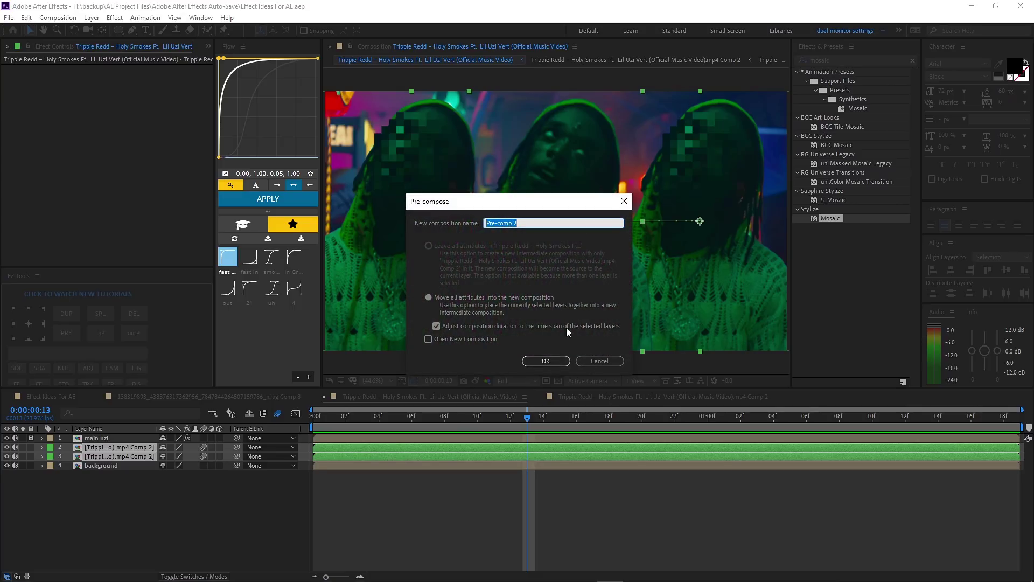
click(546, 361)
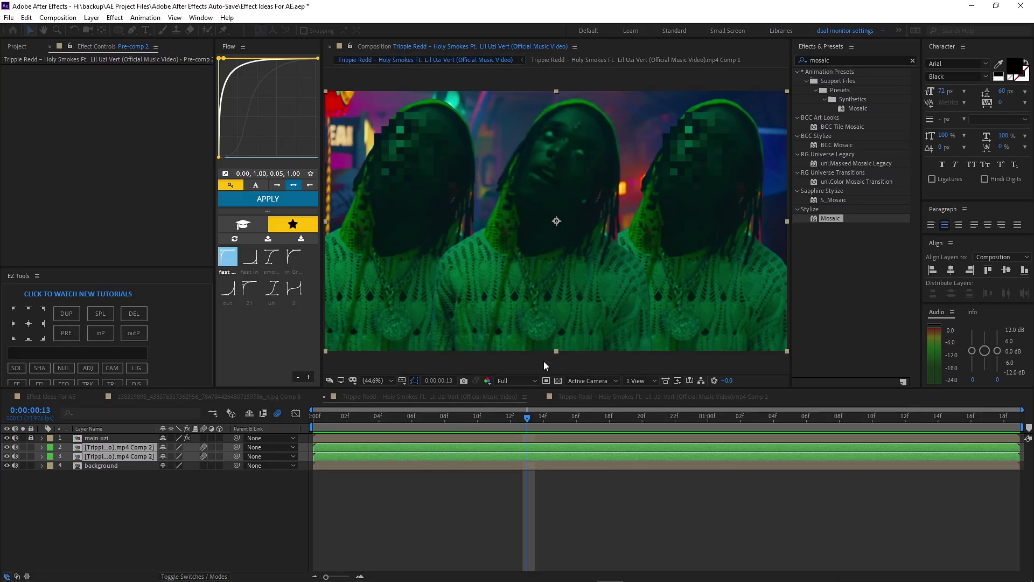
click(336, 457)
Step: Apply Turbulent Displace to the soloed Pre-comp 2, raising Amount to 343 and enlarging Size
double_click(837, 60)
text(turbulen)
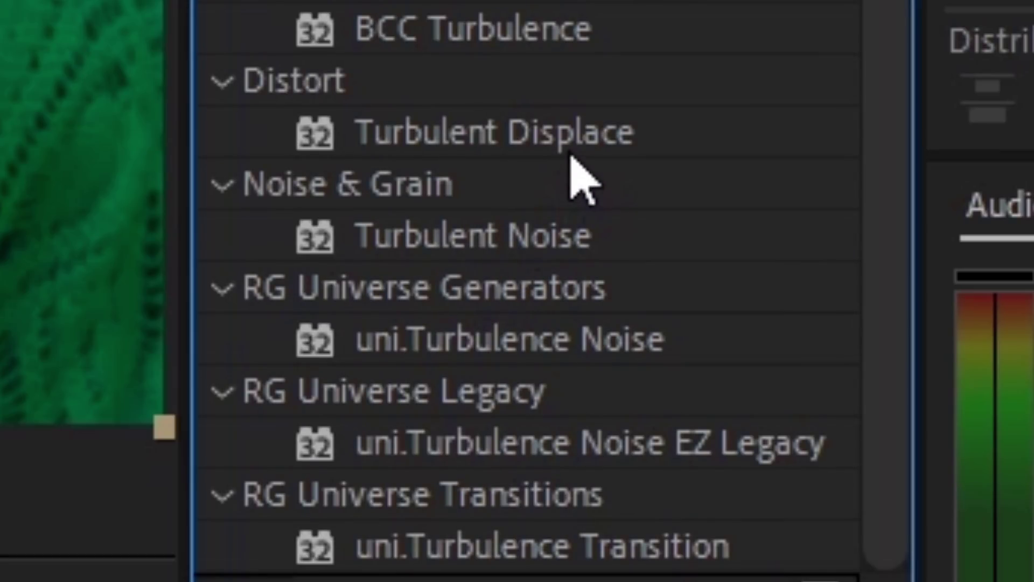
double_click(572, 151)
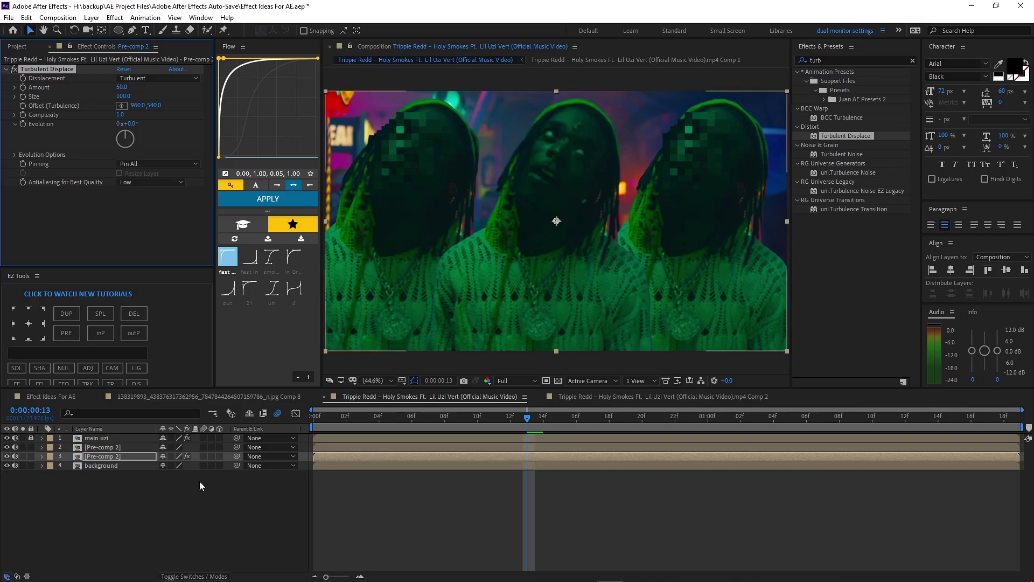
click(23, 456)
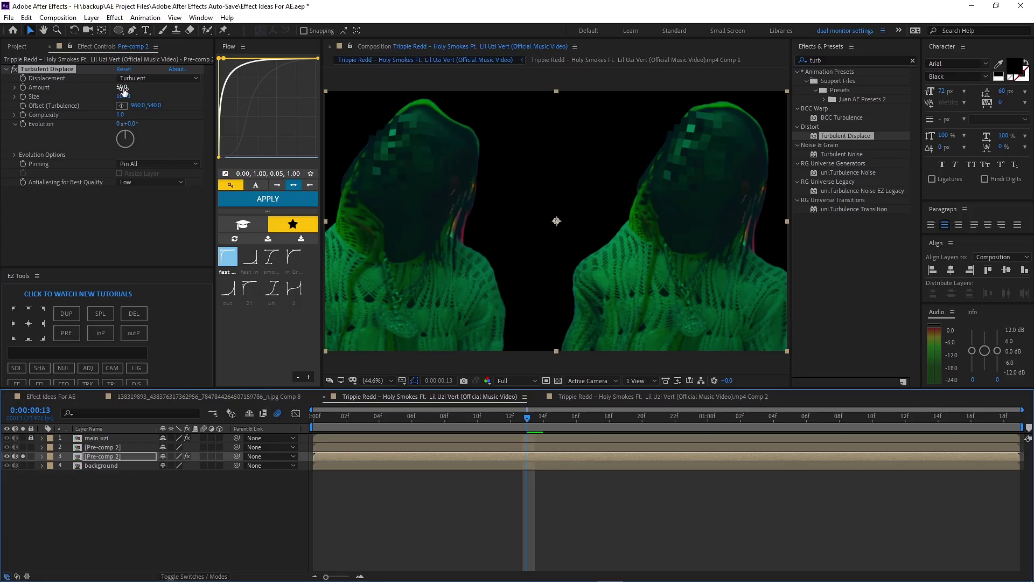
drag(122, 96, 84, 105)
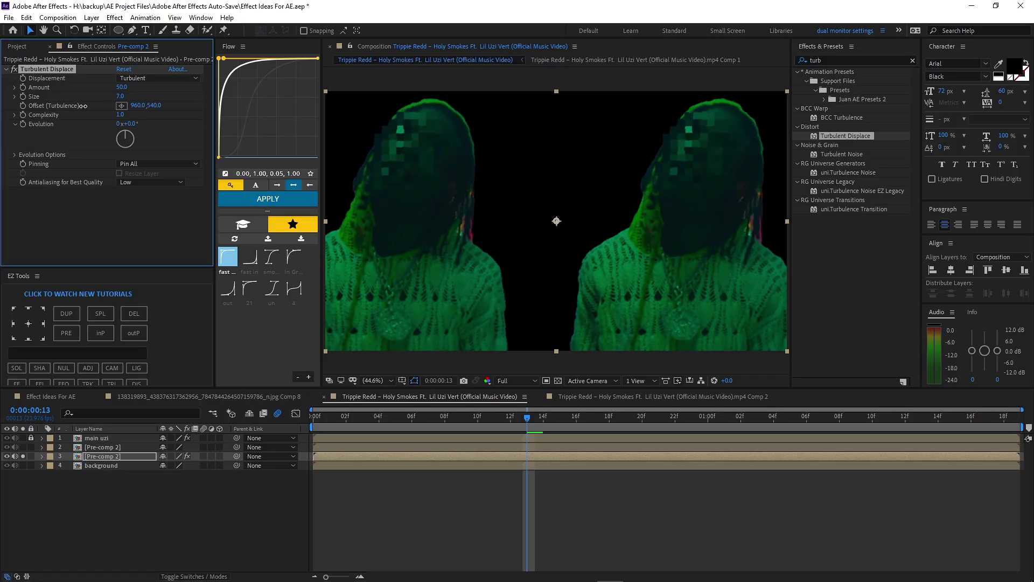
drag(145, 87, 256, 98)
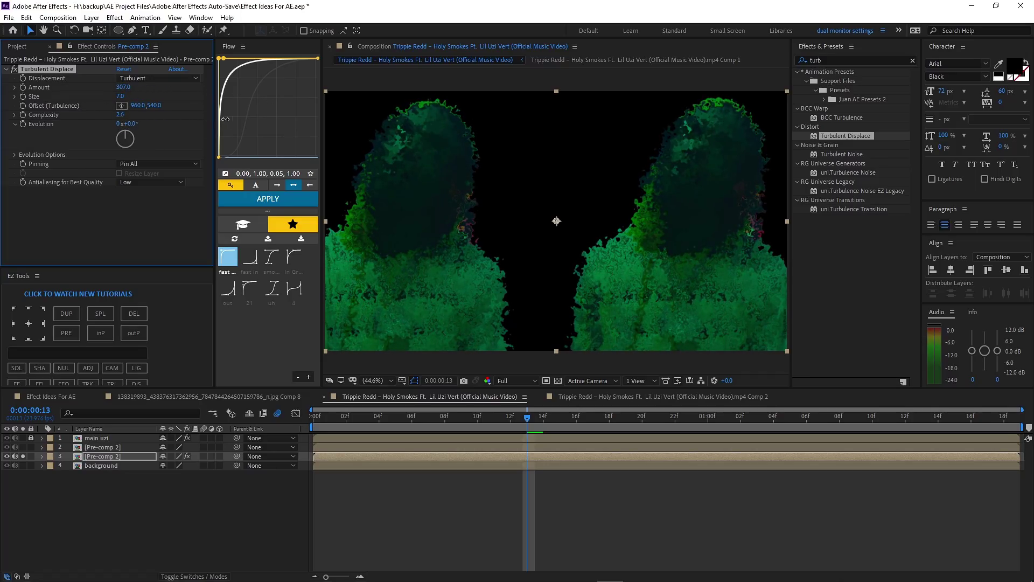
drag(119, 97, 212, 105)
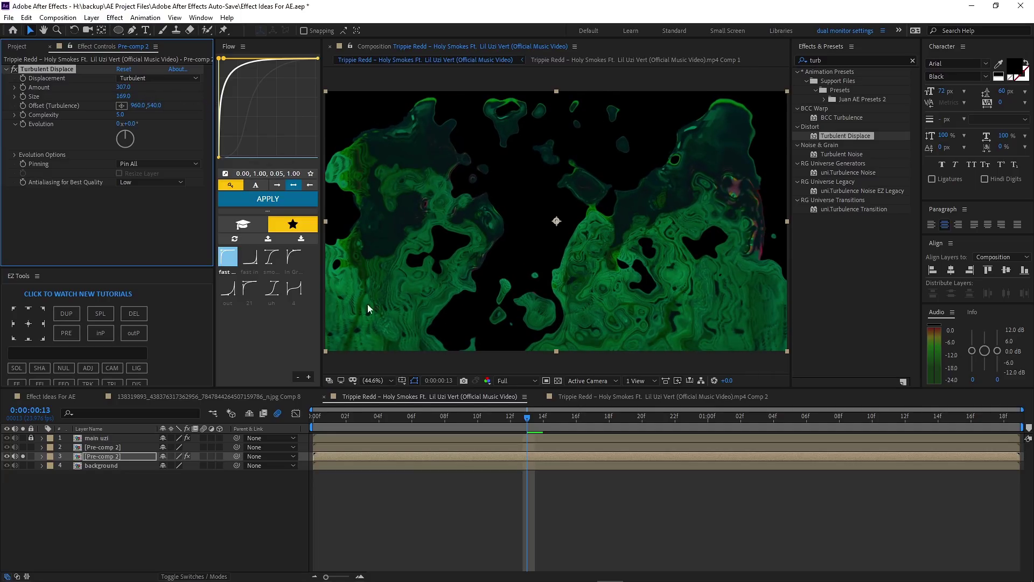
key(space)
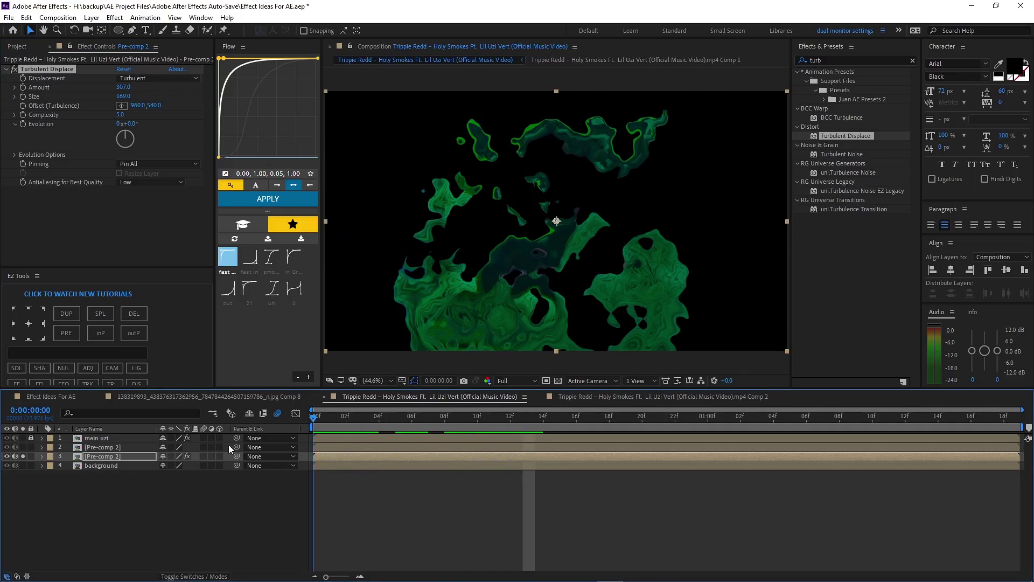
Step: Keyframe Evolution from 0° to 90°, set Size to 210, and preview the melt from the start
click(23, 124)
key(u)
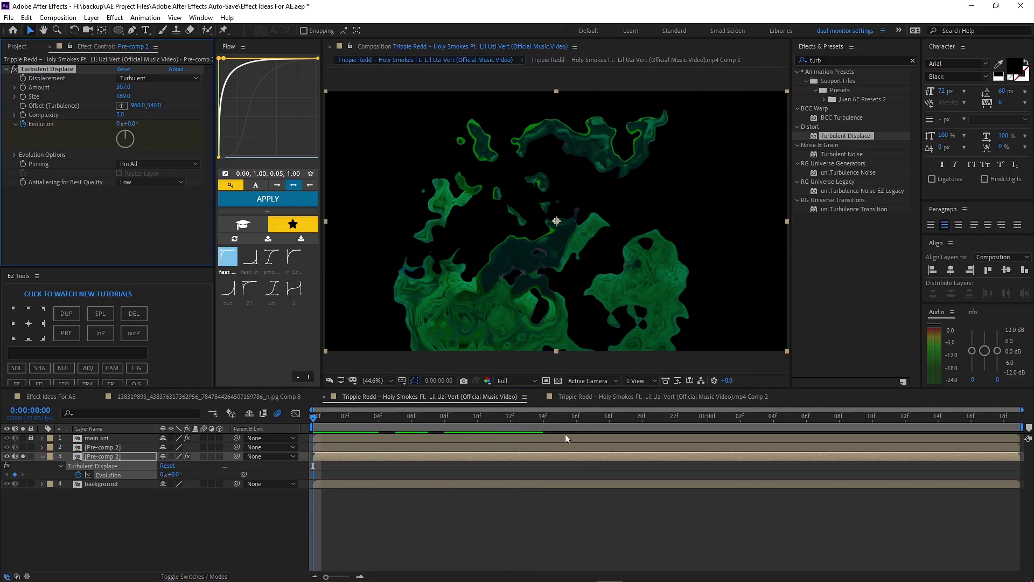
key(End)
drag(130, 125, 178, 126)
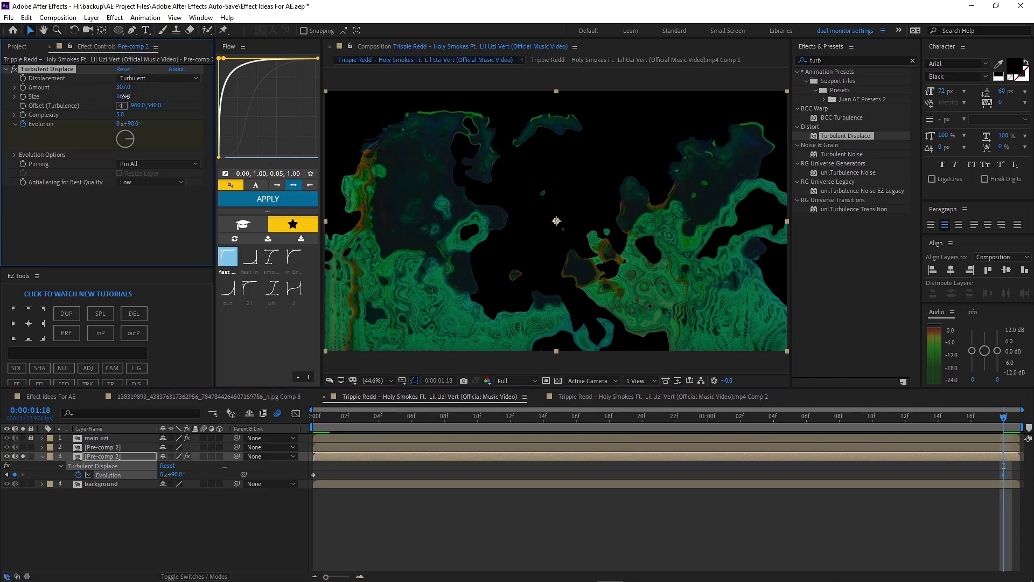
drag(125, 96, 143, 86)
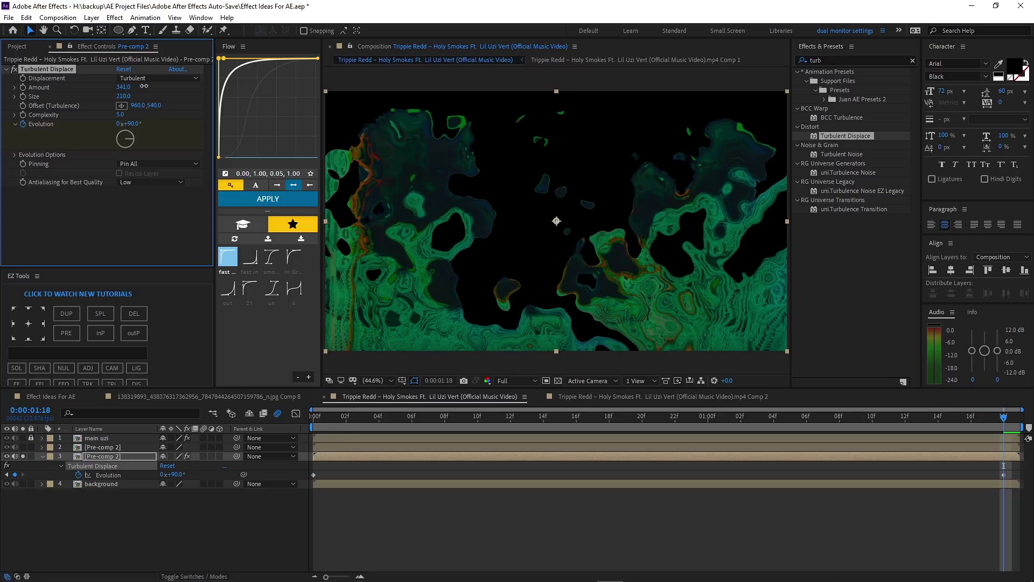
key(space)
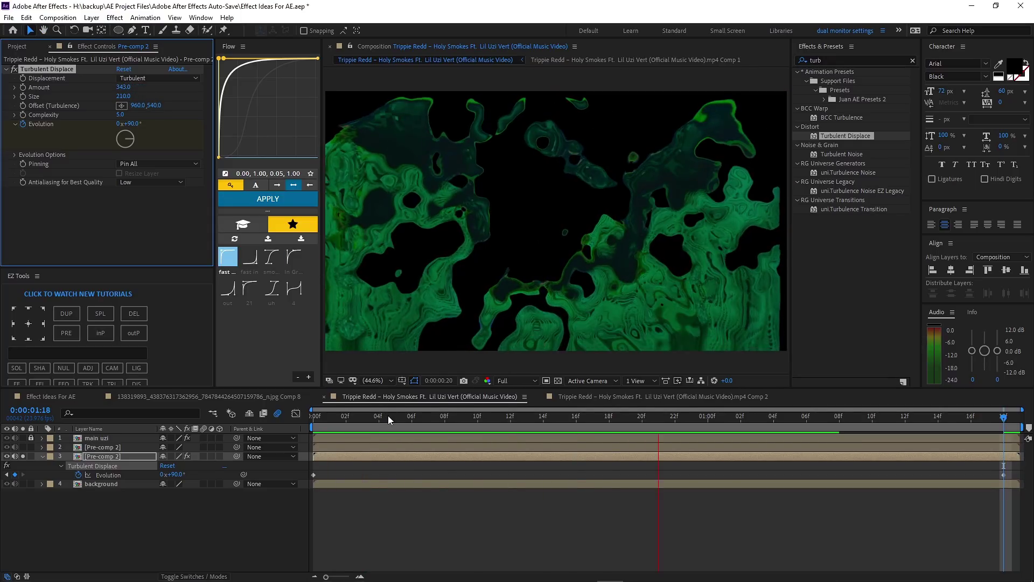
key(space)
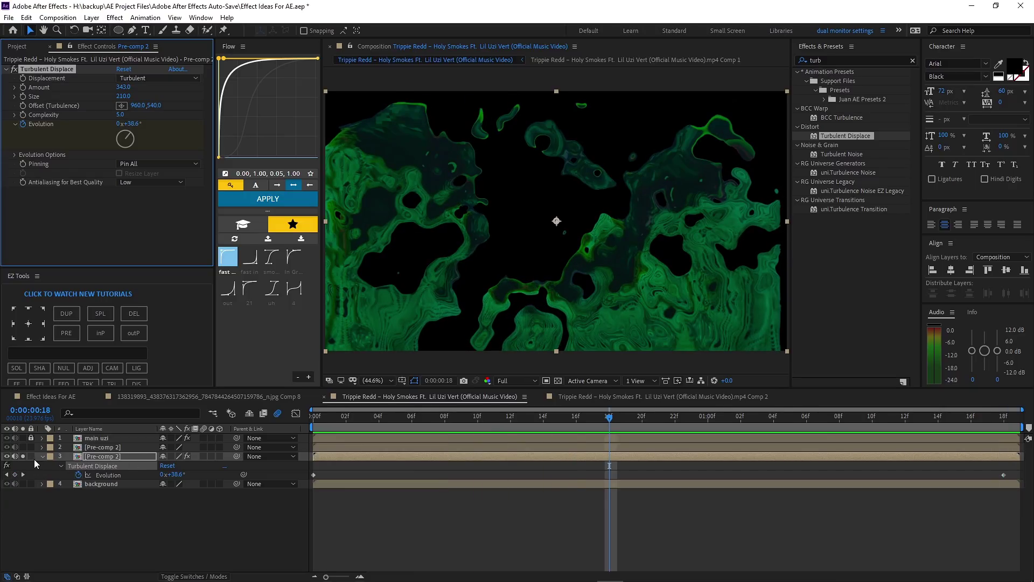
click(319, 426)
key(space)
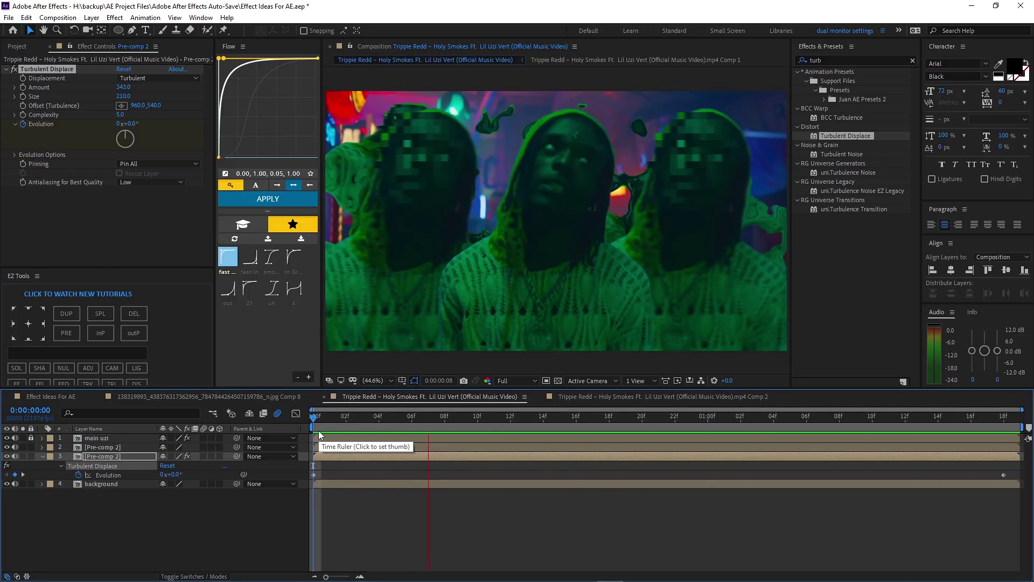
Step: Pre-compose the melting clone as Pre-comp 2 Comp 1 and apply Sapphire S_Glow to it
key(space)
key(ctrl+shift+c)
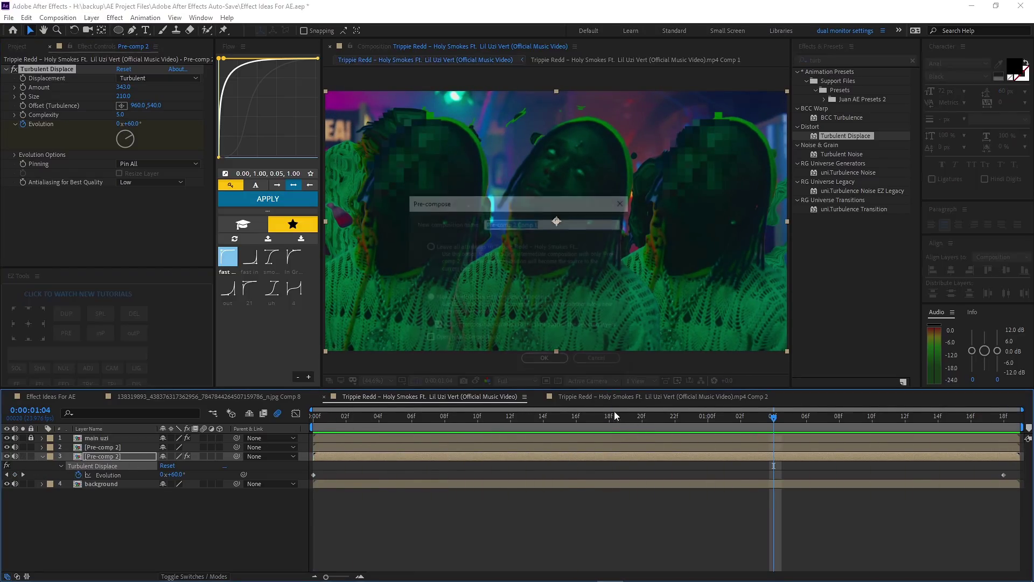
key(Return)
double_click(865, 61)
text(glow)
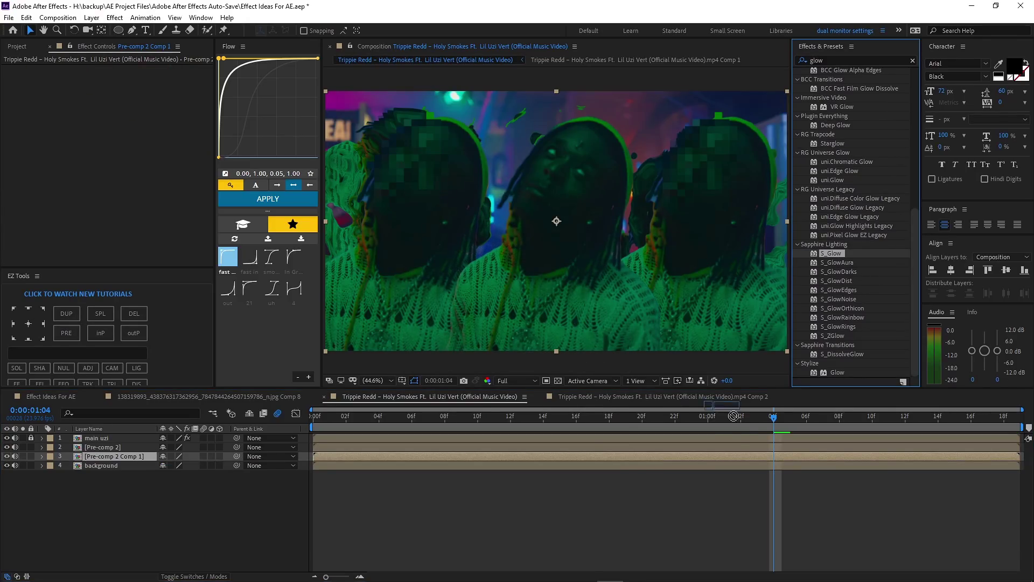
drag(734, 416, 736, 455)
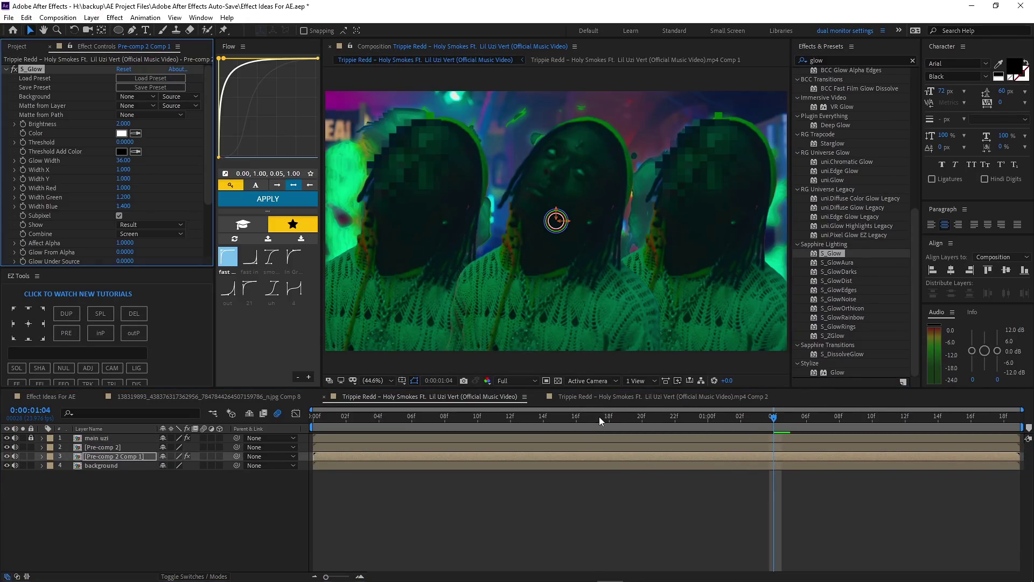
key(space)
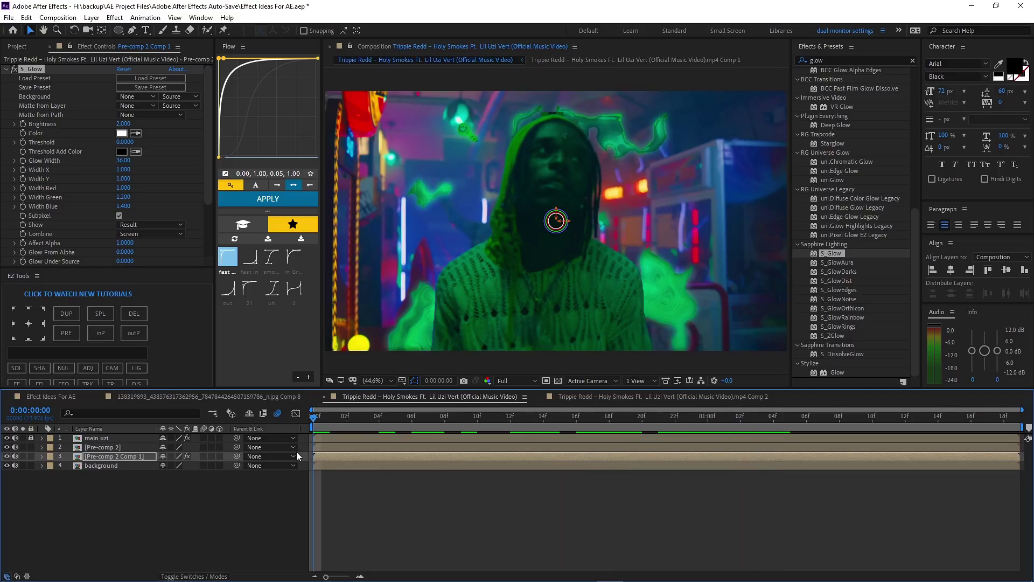